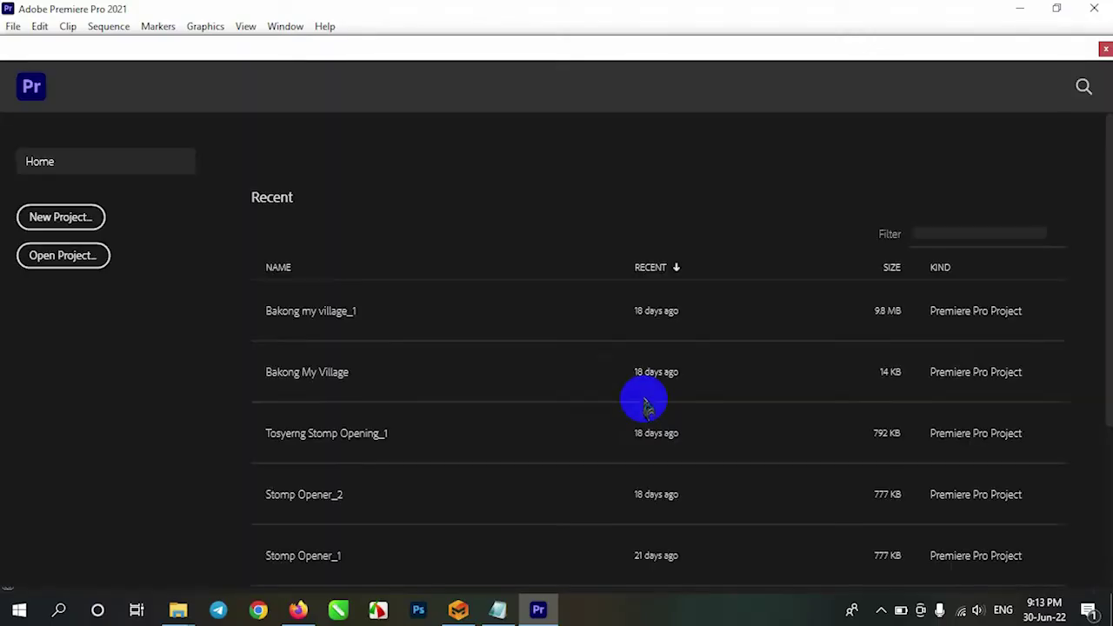
Start a new project and browse to kn graphic > Adobe_Premiere as its location.
click(65, 220)
text(Lower third)
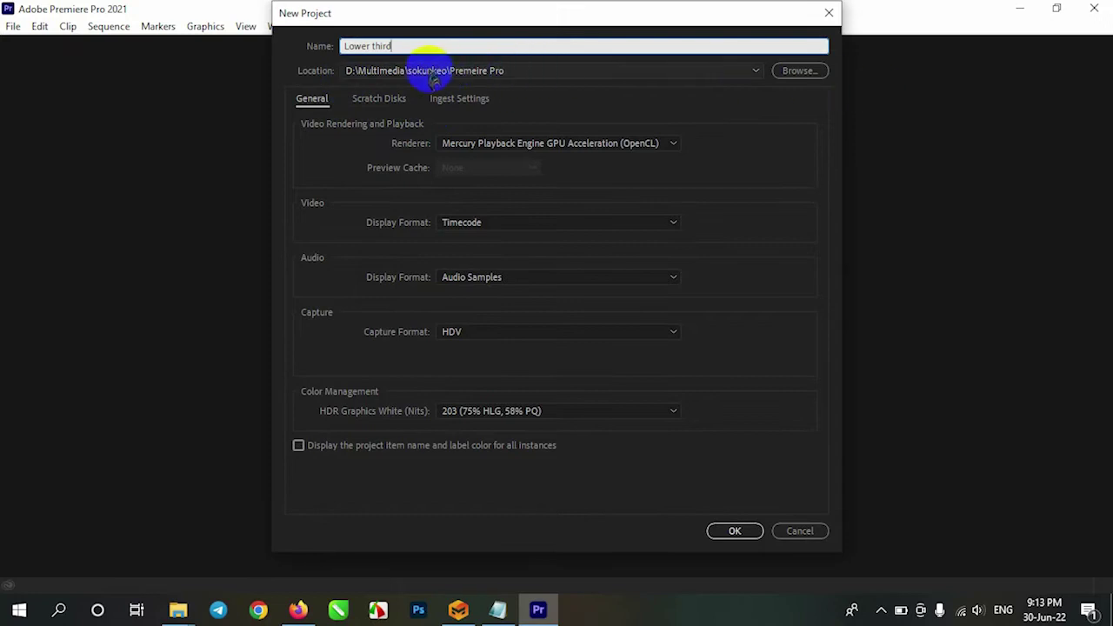
click(798, 71)
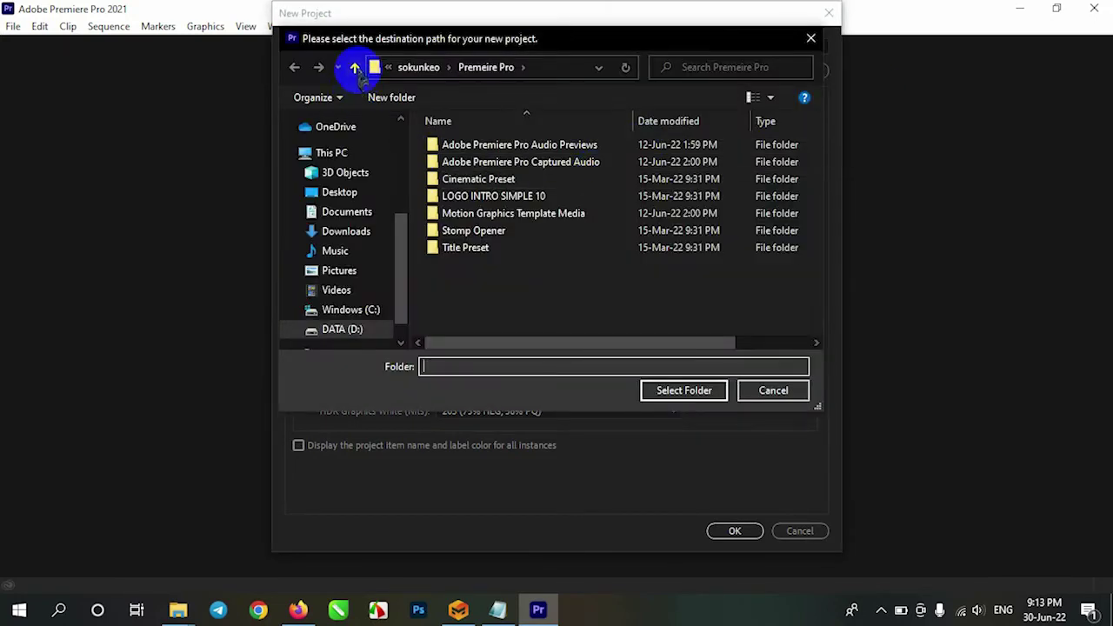
click(354, 66)
click(426, 67)
double_click(465, 196)
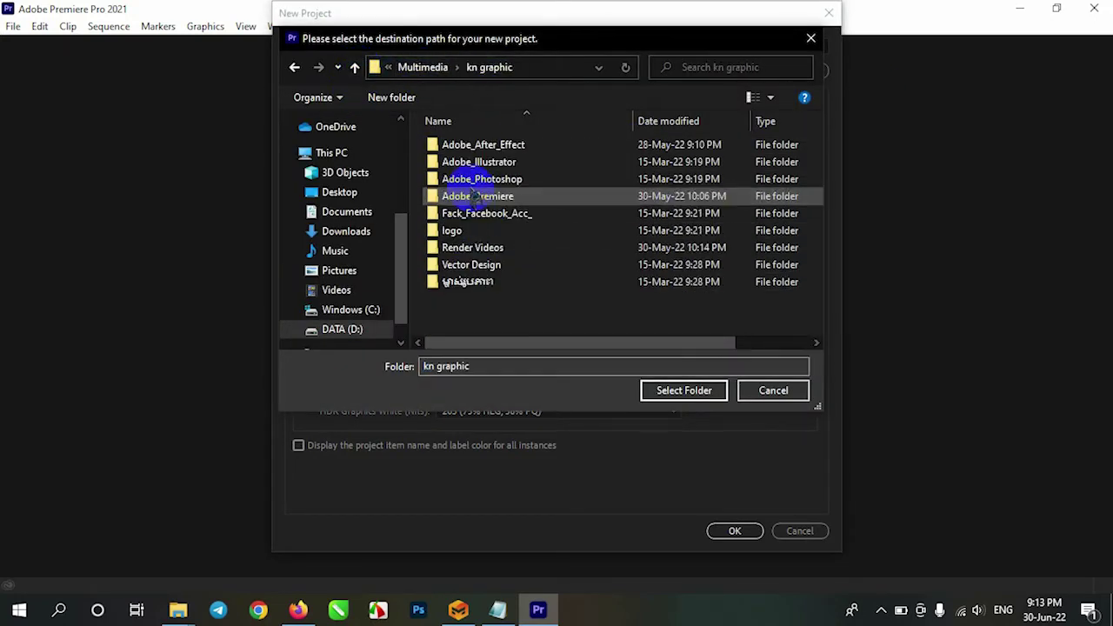
double_click(489, 193)
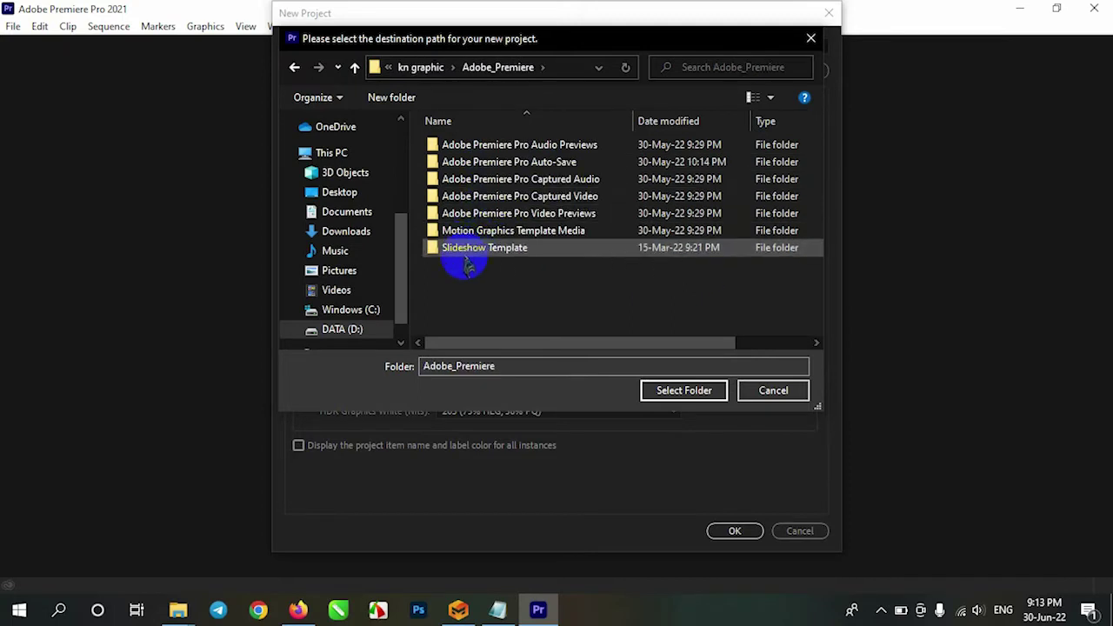
Create a KNG Lower third folder there and create the Lower third project in it.
right_click(652, 322)
mouse_move(766, 485)
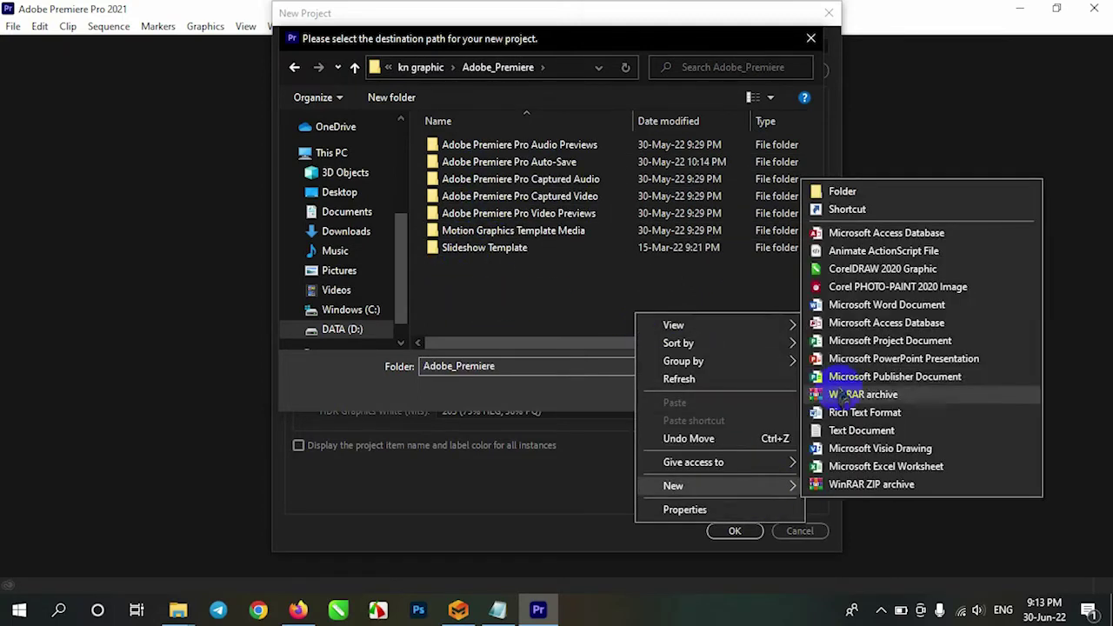
click(874, 198)
text(KNG Lower third)
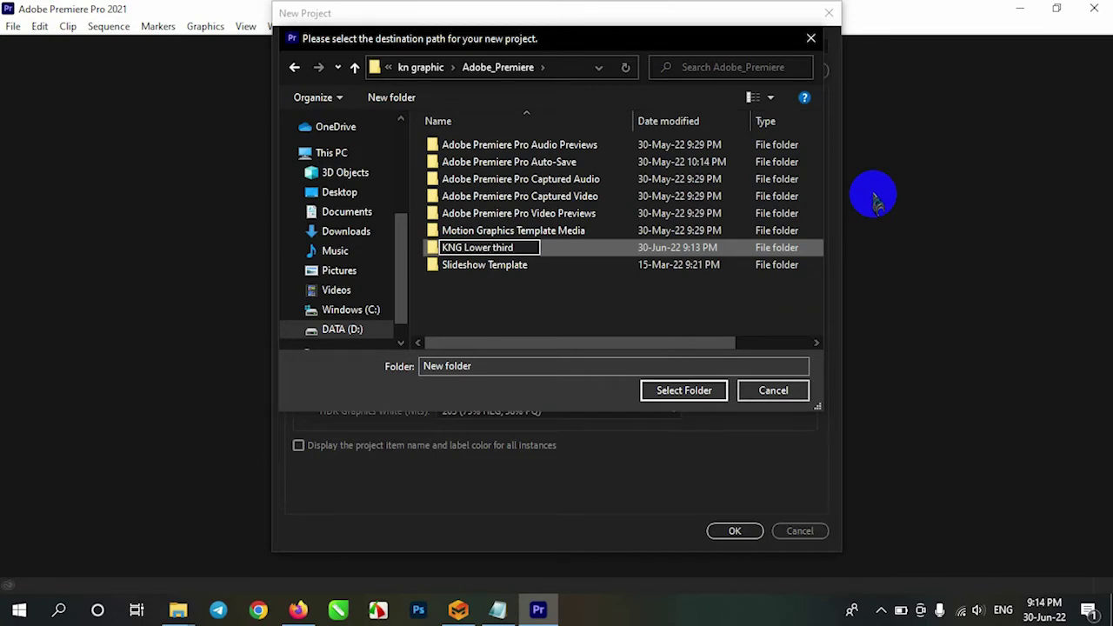
key(Return)
click(722, 391)
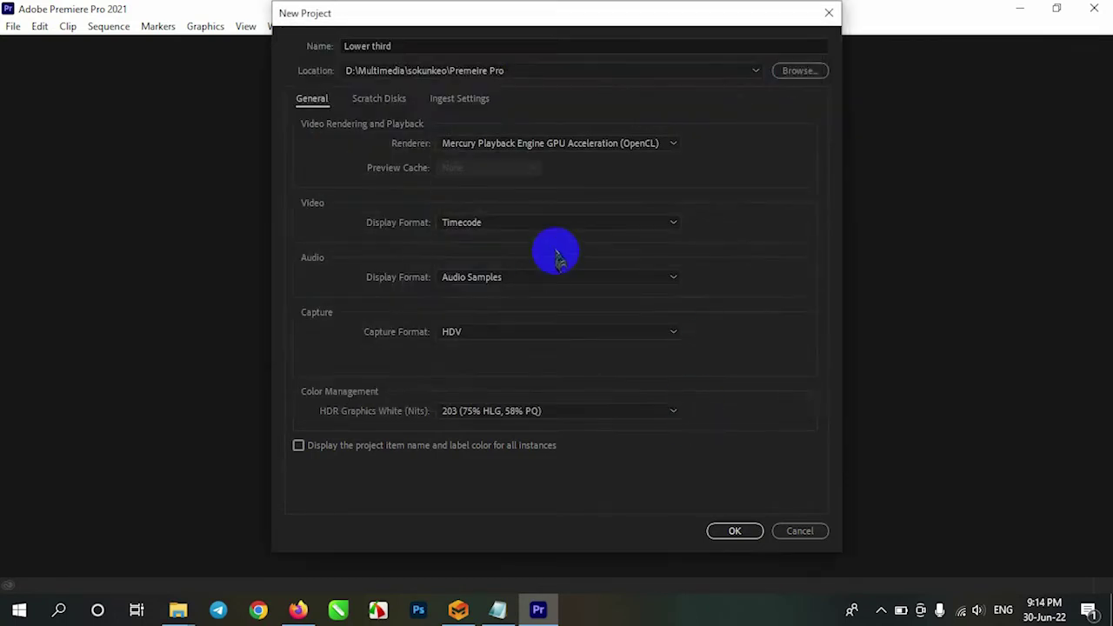
click(735, 530)
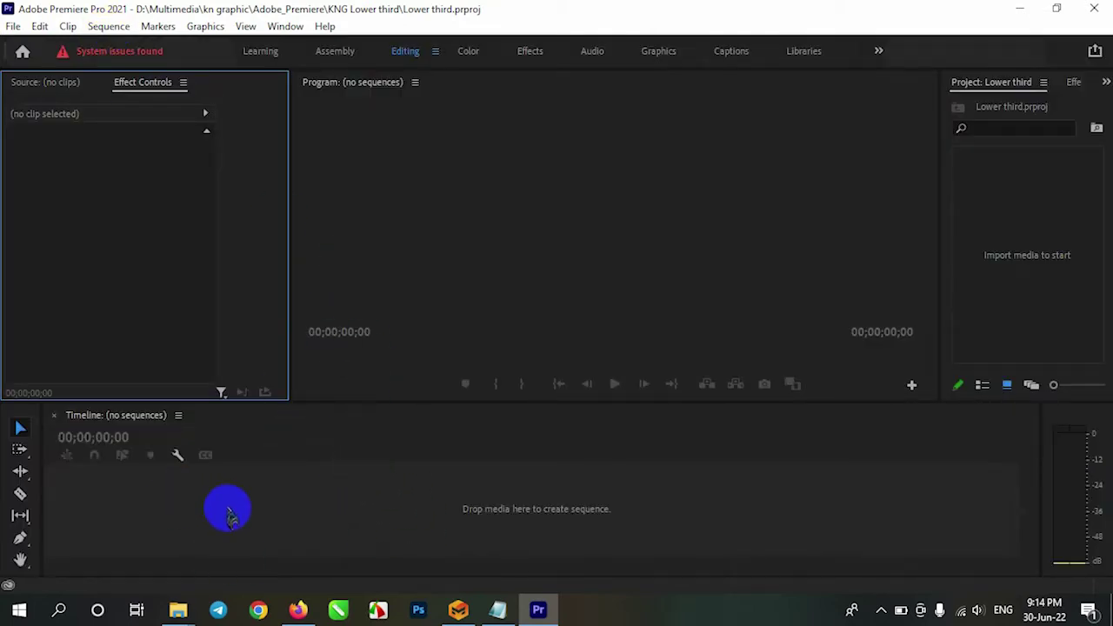
Create a new sequence, Sequence 01.
click(108, 26)
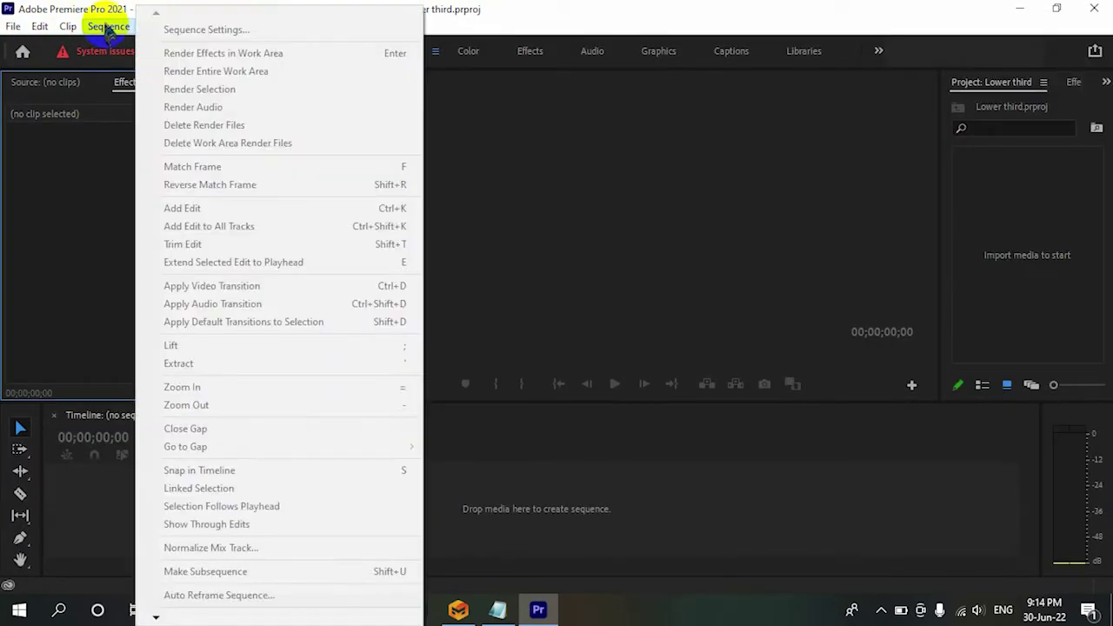
mouse_move(41, 48)
click(297, 81)
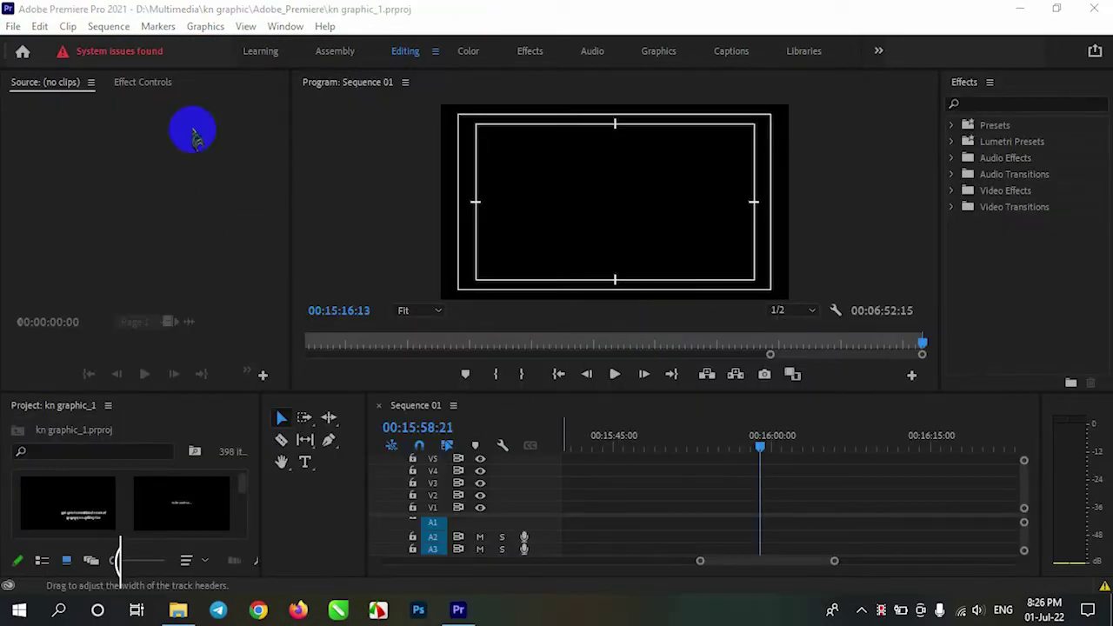
Create a 1920x1080 color matte in bright green.
click(40, 26)
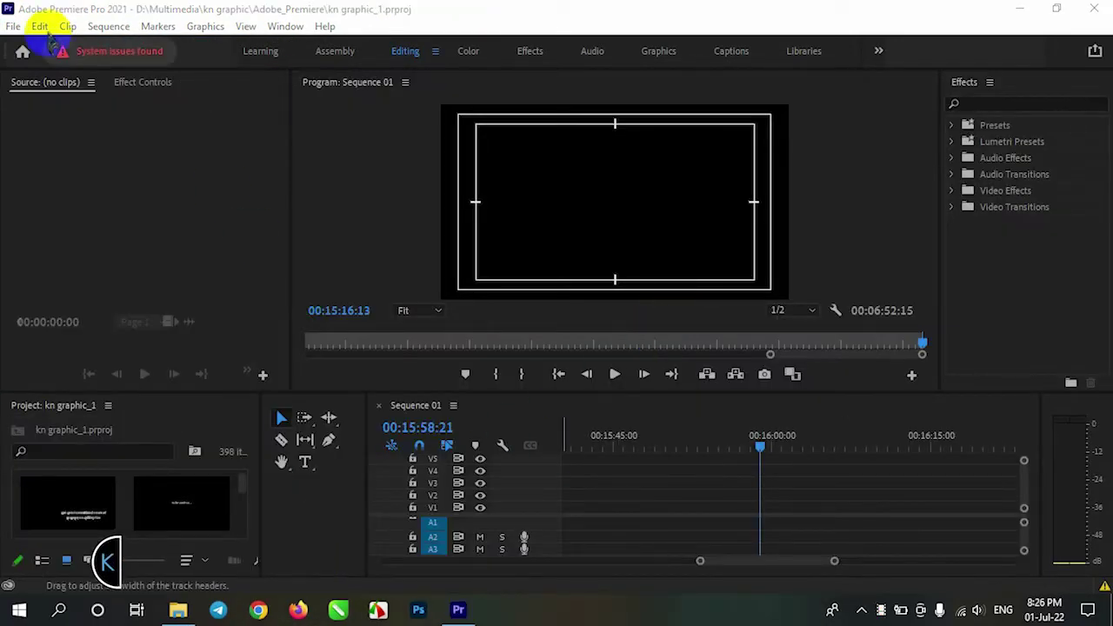
mouse_move(52, 45)
click(302, 302)
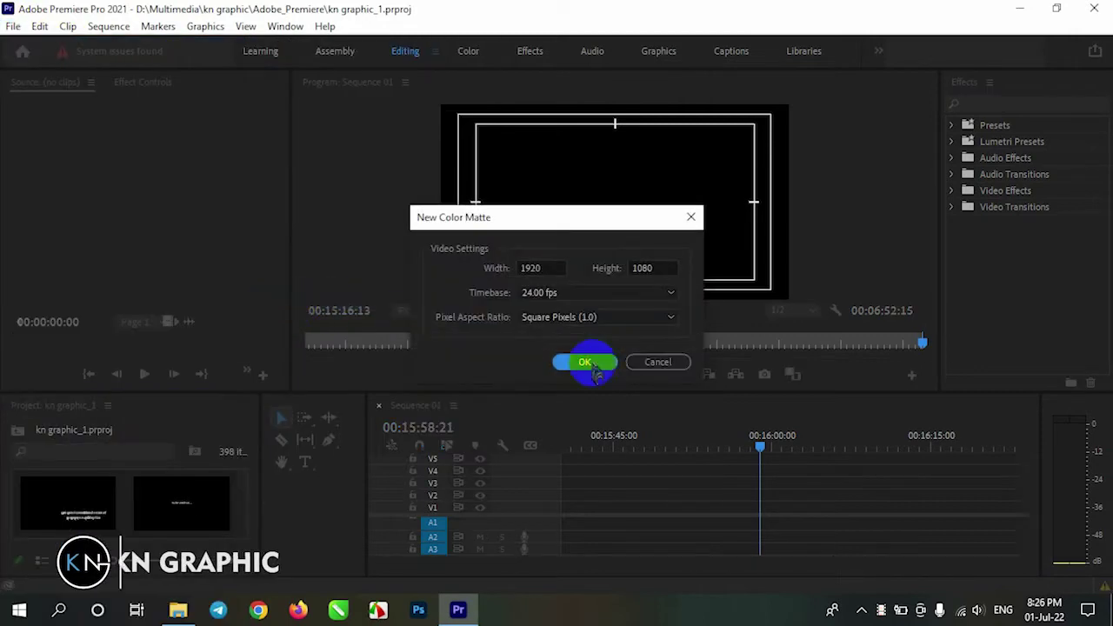
click(583, 362)
click(588, 269)
click(569, 375)
click(723, 190)
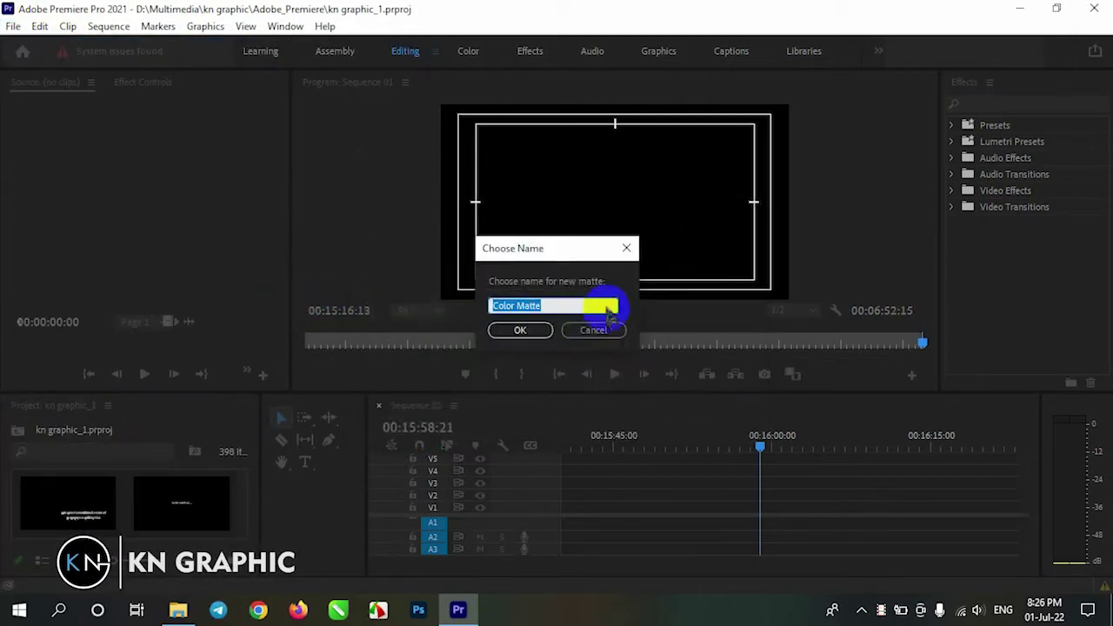
Name the matte 'background color' and place it on track V1.
text(olor)
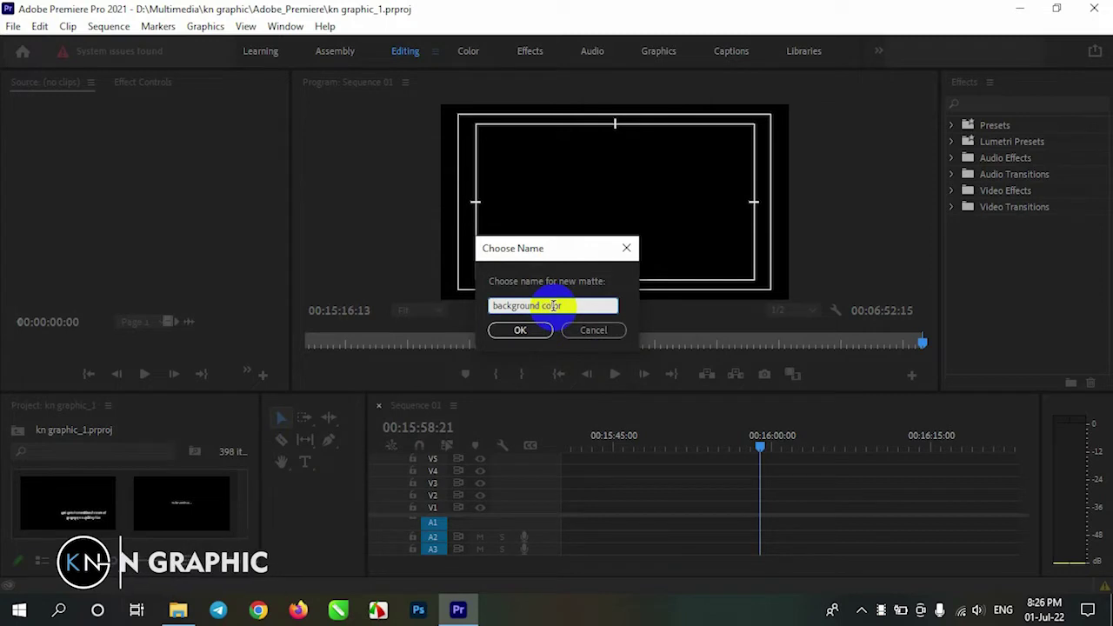
click(521, 330)
drag(67, 496, 879, 505)
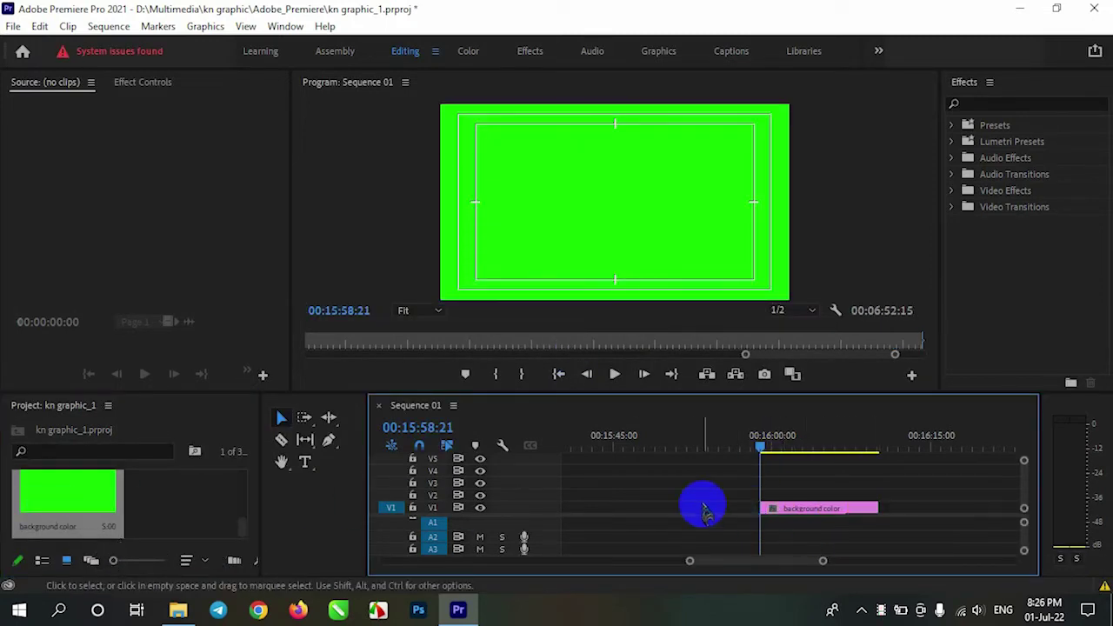
click(13, 26)
Create a legacy title reading KN GRAPHIC and centre it in the frame.
mouse_move(39, 43)
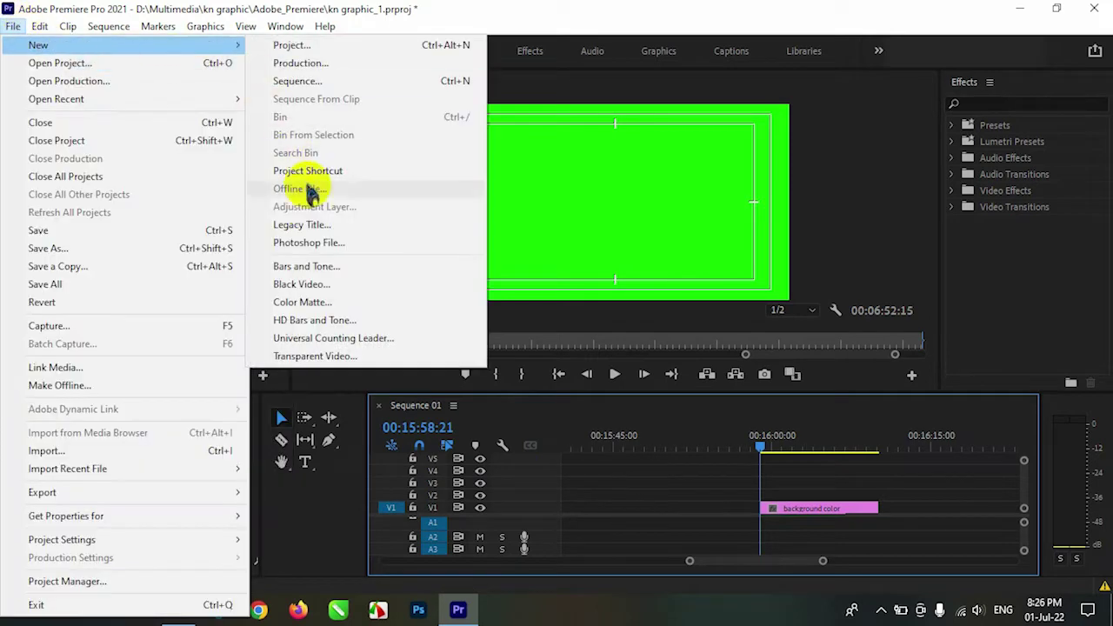
click(300, 223)
text(title)
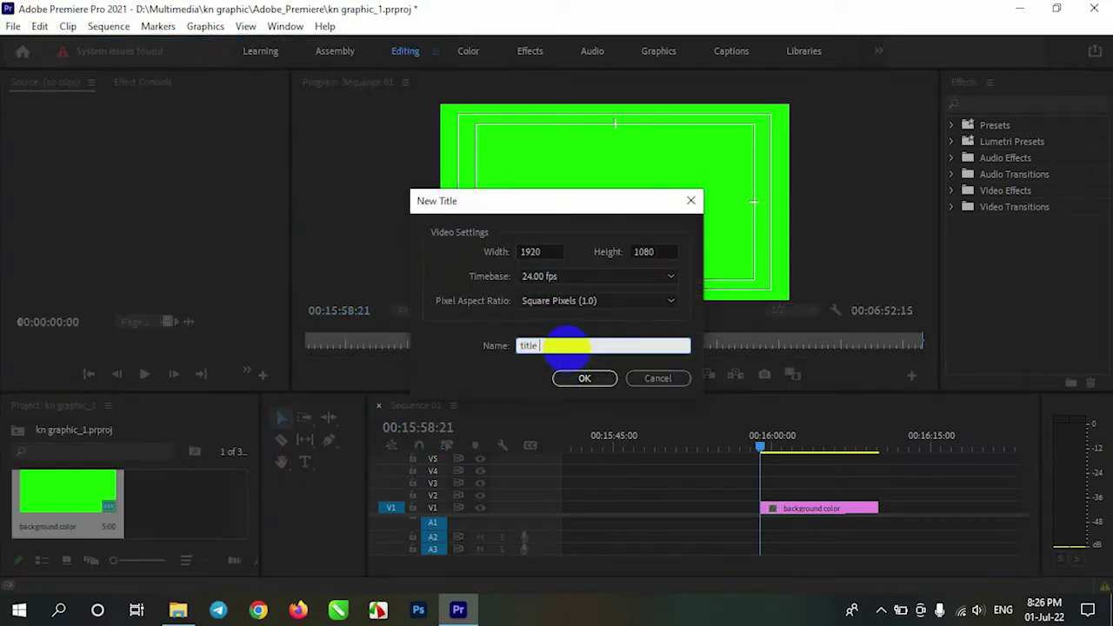
click(605, 389)
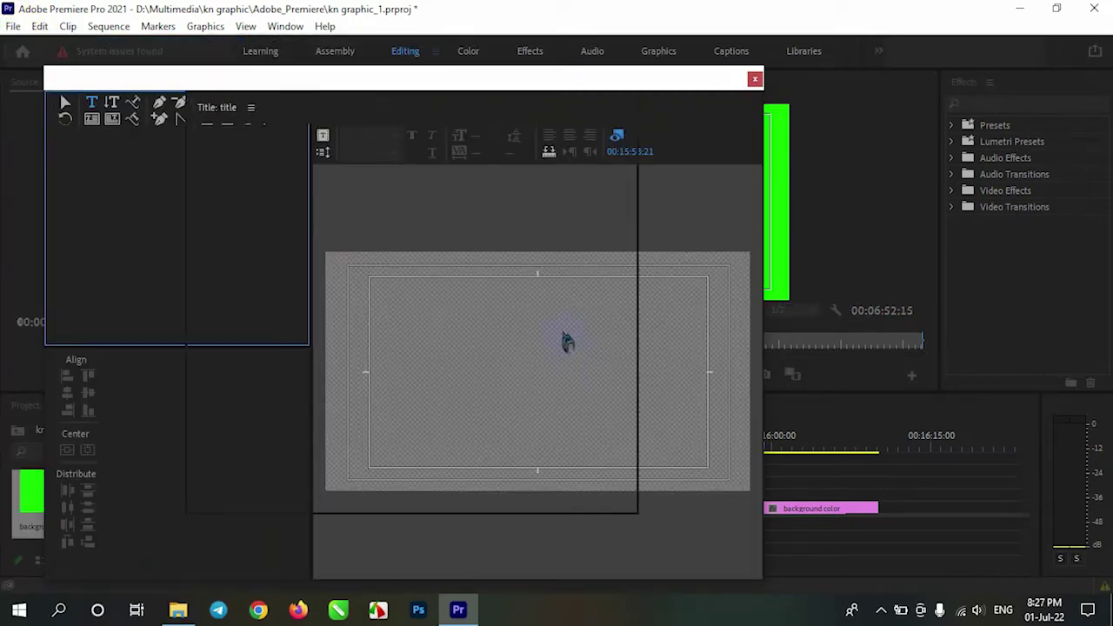
click(385, 337)
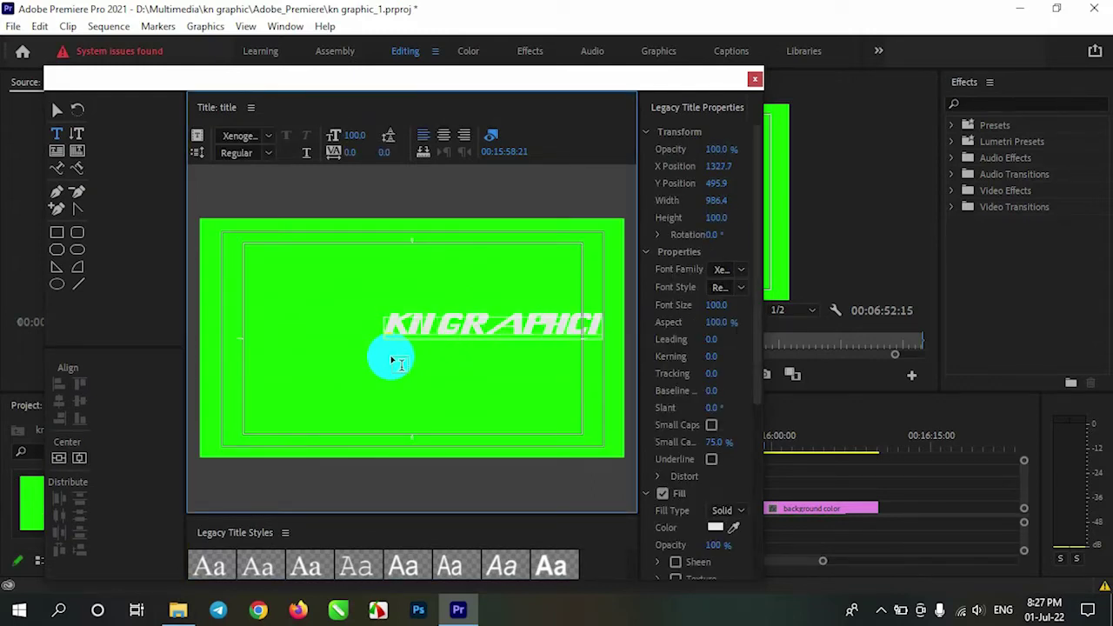
click(56, 109)
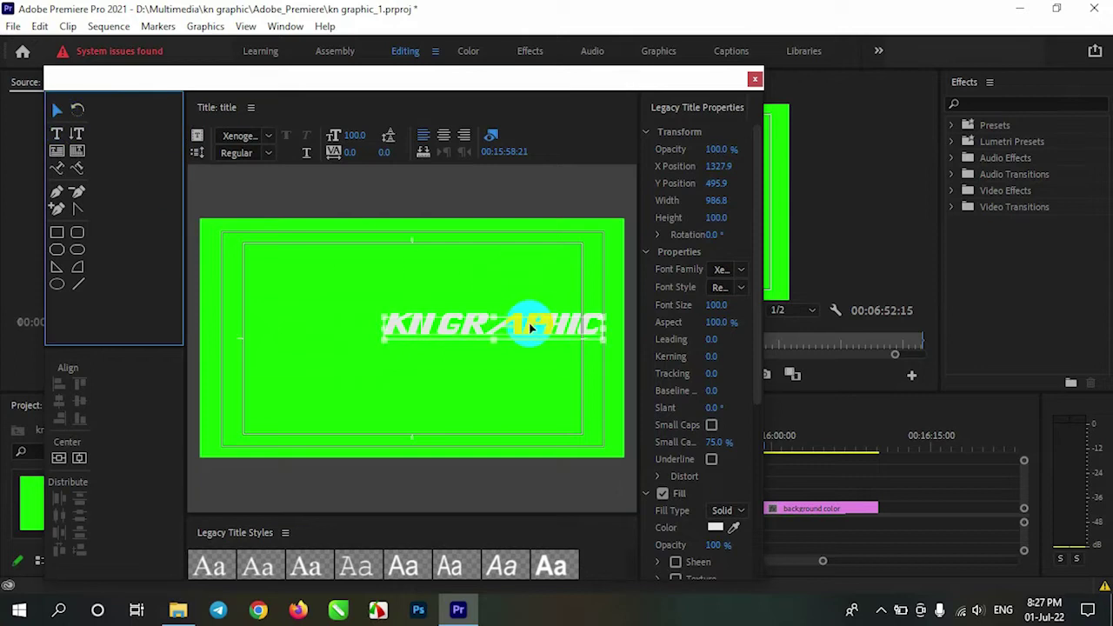
drag(522, 324, 441, 334)
Set the title text font to Geometr415 Blk BT.
click(741, 270)
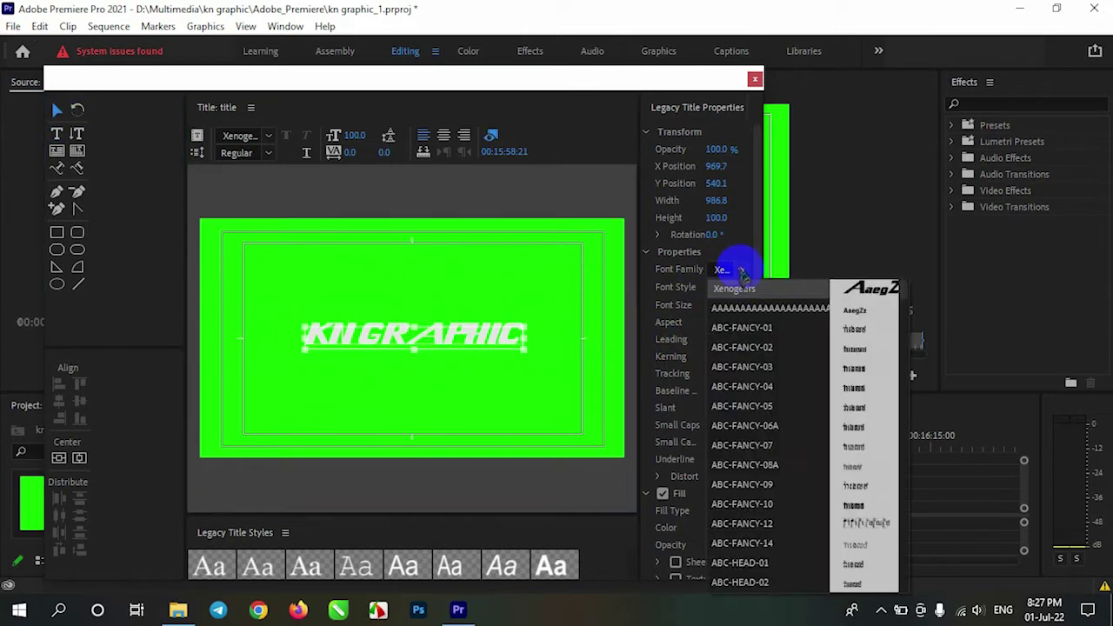
scroll(774, 427, down, 3)
scroll(768, 428, down, 3)
scroll(768, 427, down, 3)
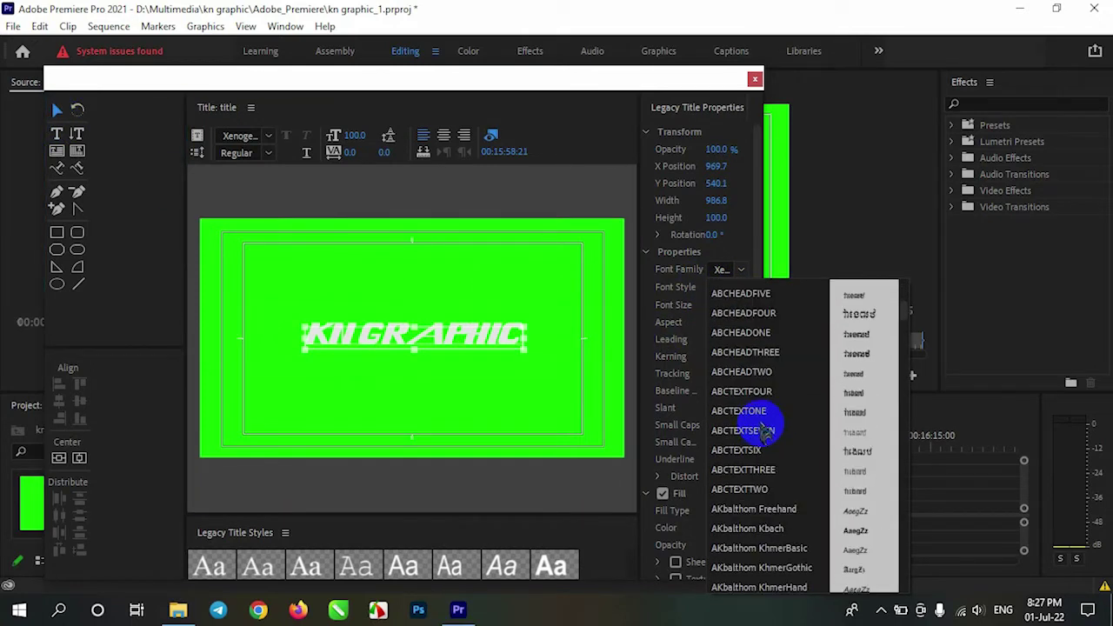
scroll(765, 427, down, 3)
scroll(762, 427, down, 3)
scroll(759, 427, down, 3)
scroll(758, 426, down, 5)
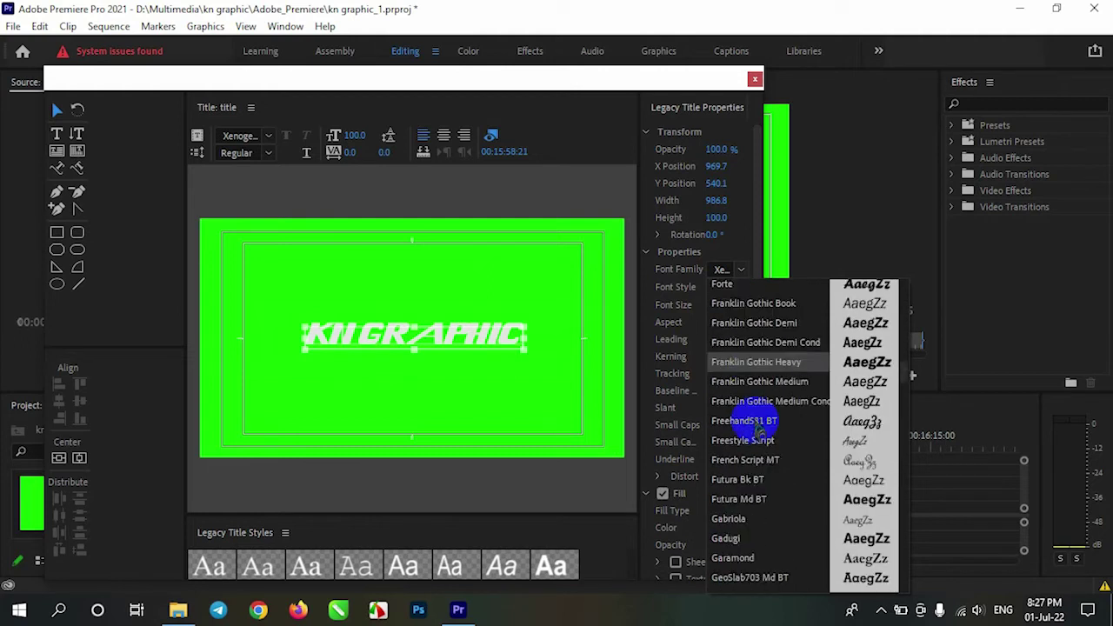
scroll(757, 425, down, 3)
scroll(754, 424, down, 2)
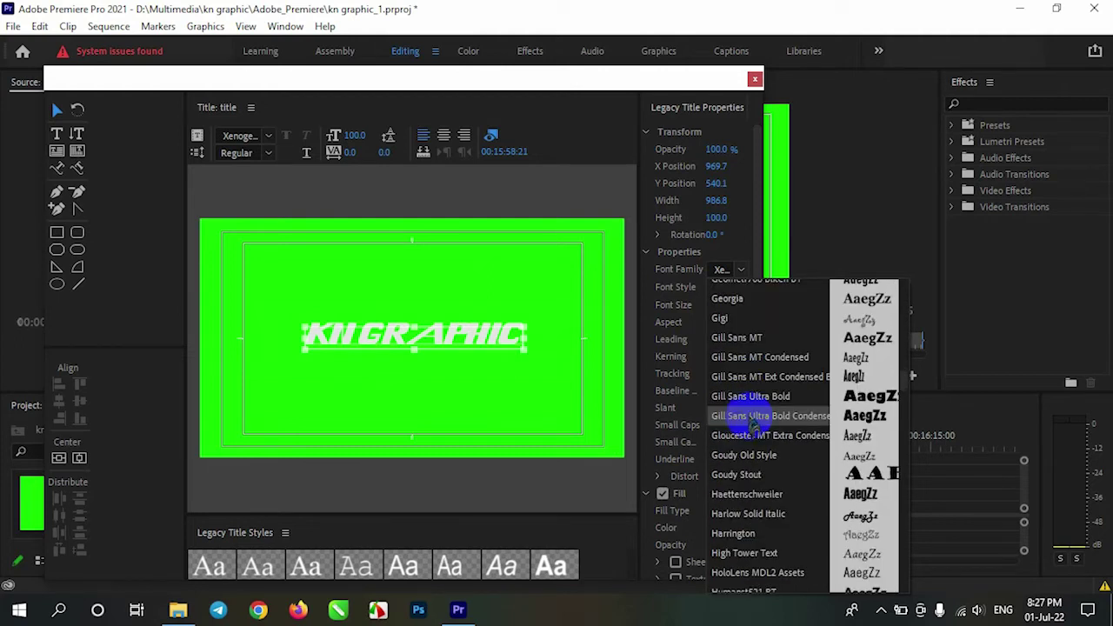
scroll(753, 419, down, 3)
scroll(753, 453, down, 5)
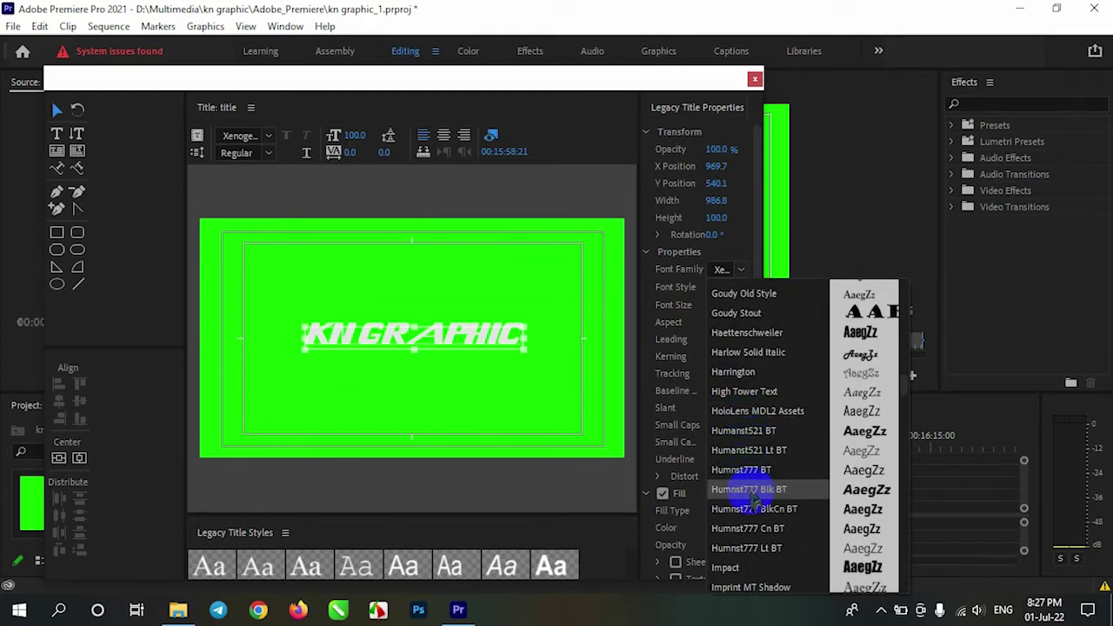
scroll(747, 427, down, 2)
scroll(753, 420, down, 5)
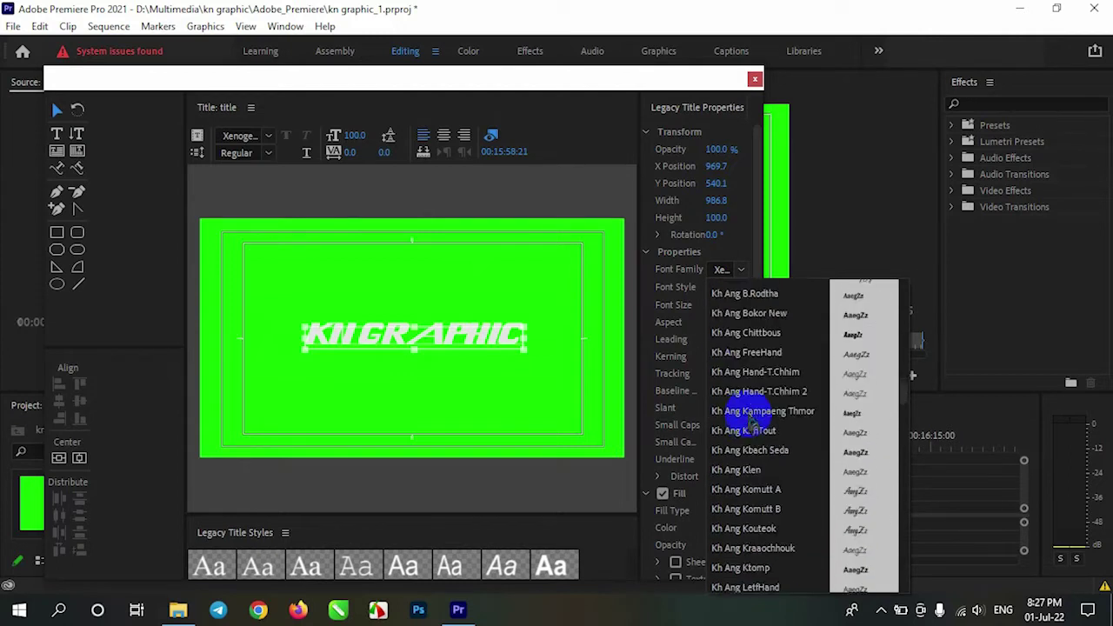
scroll(708, 557, up, 8)
click(708, 291)
click(738, 268)
scroll(781, 398, down, 3)
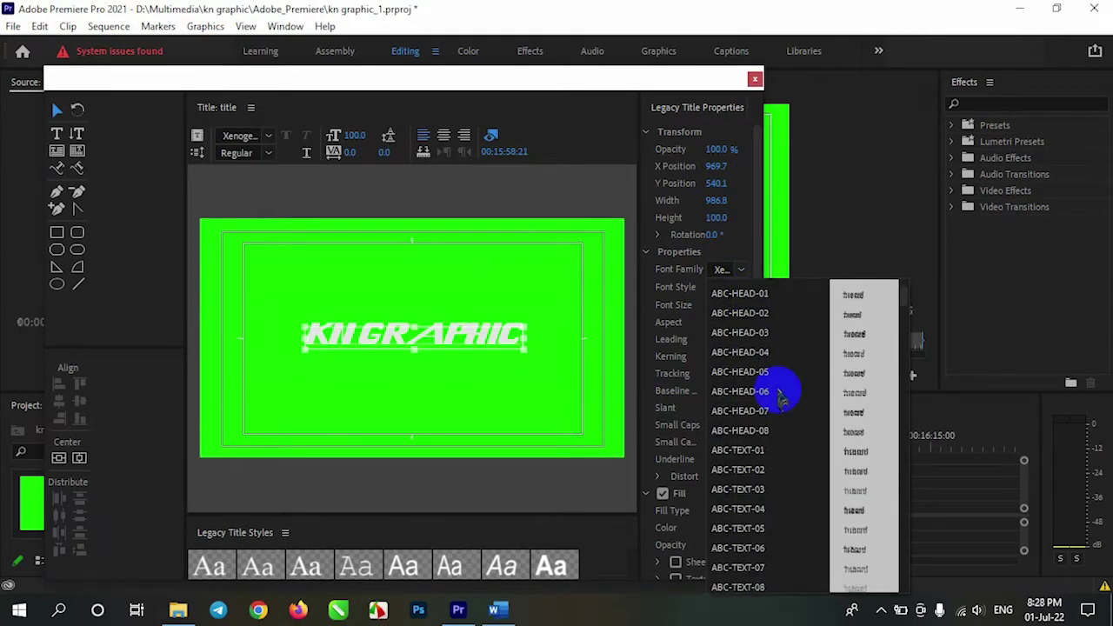
scroll(765, 396, down, 5)
scroll(770, 374, down, 8)
scroll(758, 380, down, 10)
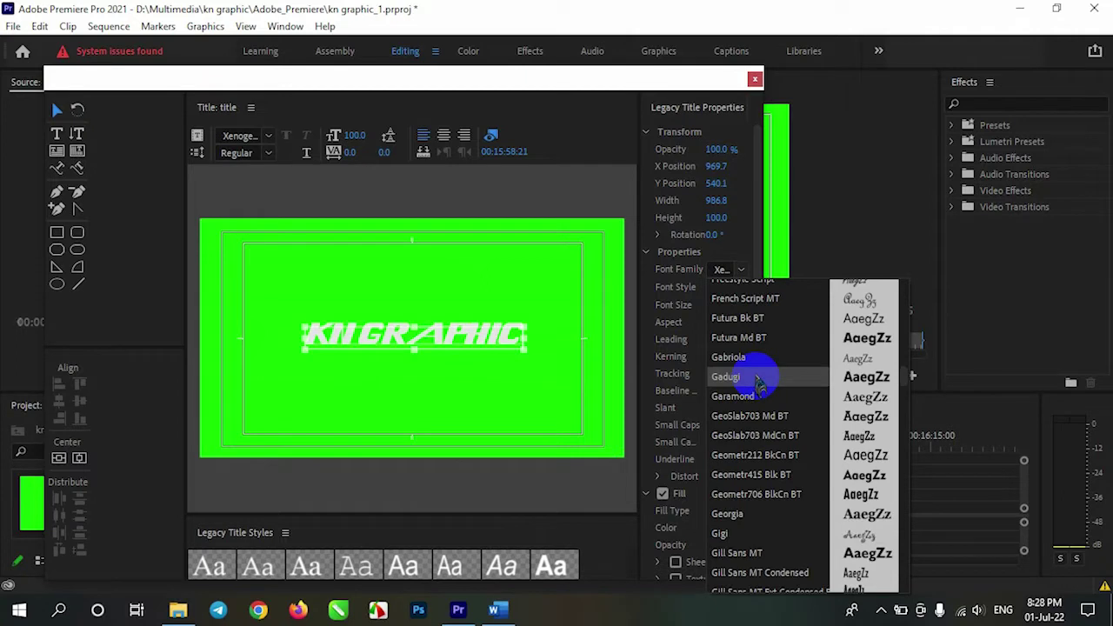
click(750, 475)
Enlarge the KN GRAPHIC text, close the titler and place the title on track V2.
drag(443, 350, 519, 393)
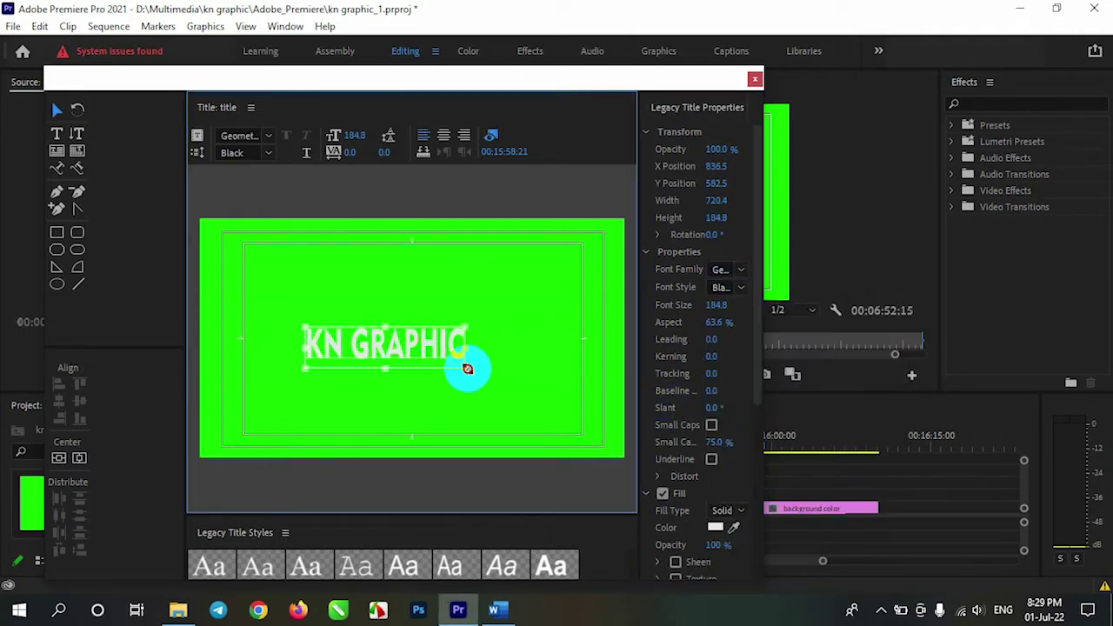
drag(422, 339, 421, 340)
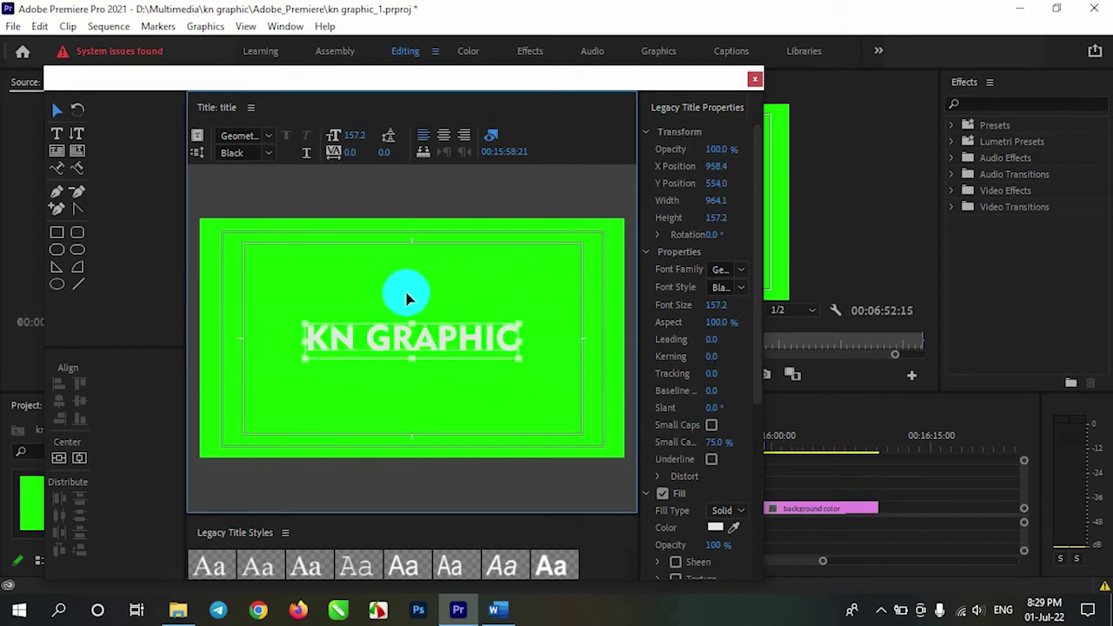
drag(614, 98, 609, 62)
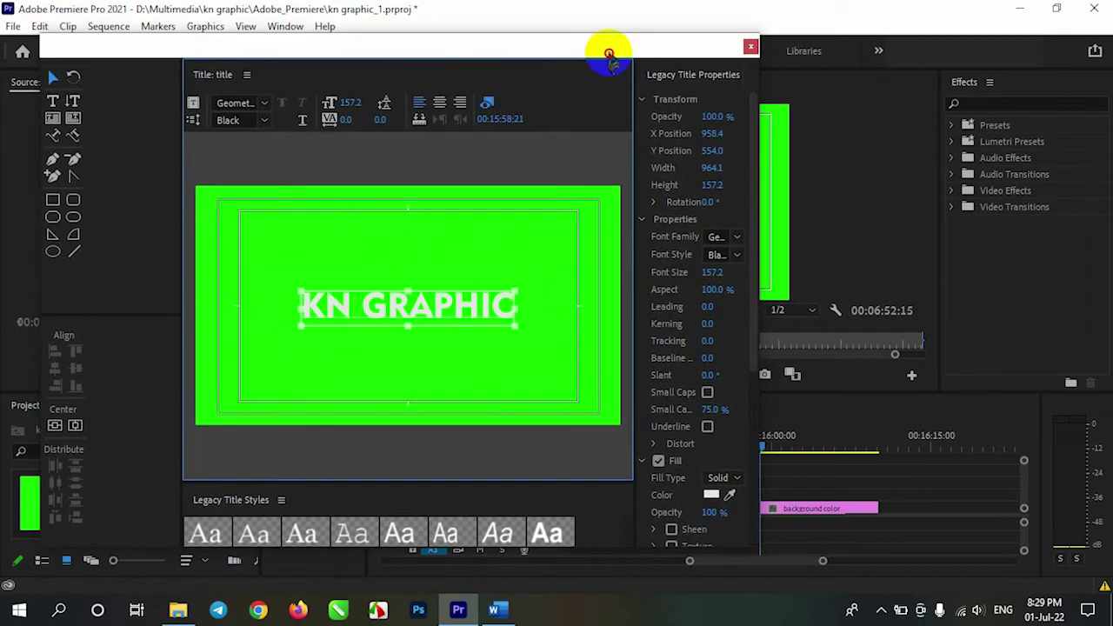
click(750, 46)
mouse_move(211, 522)
mouse_down()
mouse_move(764, 505)
mouse_move(785, 520)
mouse_up()
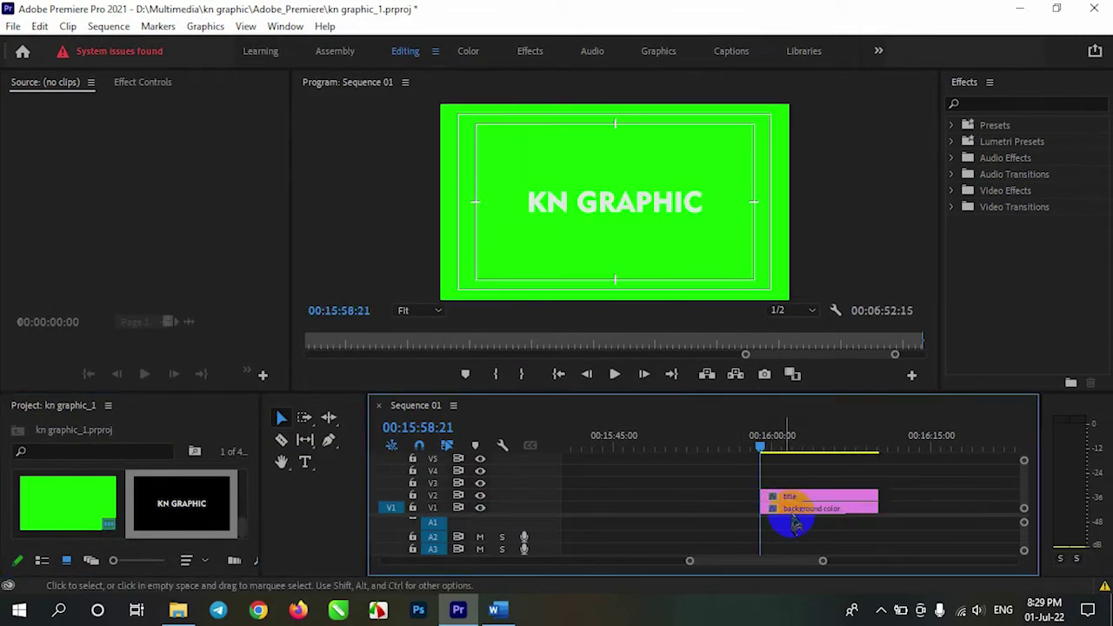
Move the KN GRAPHIC title right to Position X 1256.
click(765, 500)
click(144, 82)
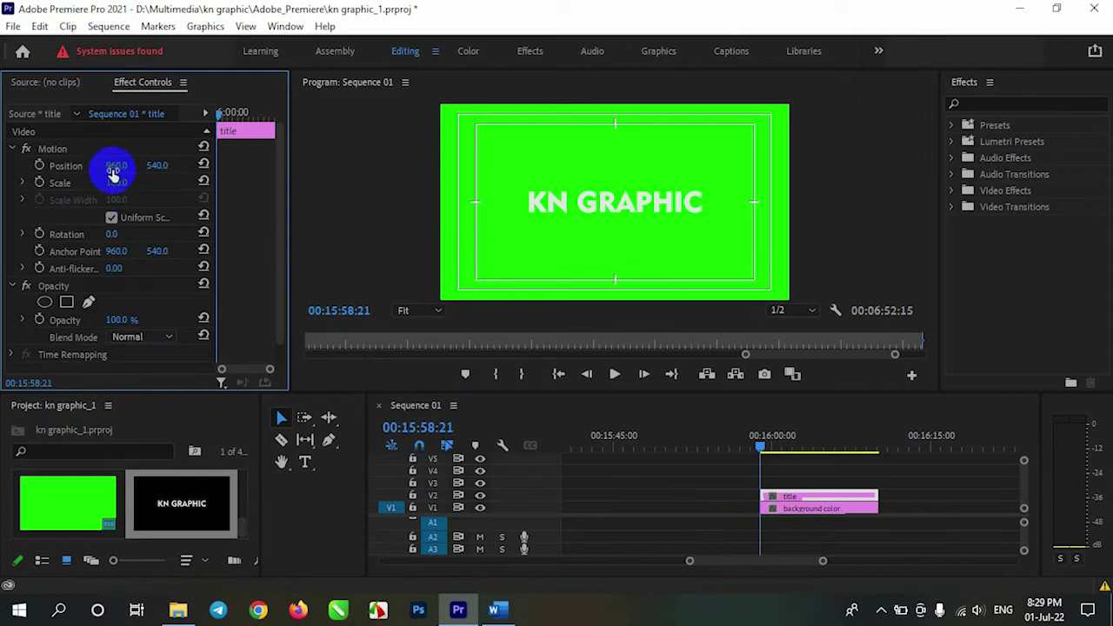
drag(117, 165, 356, 186)
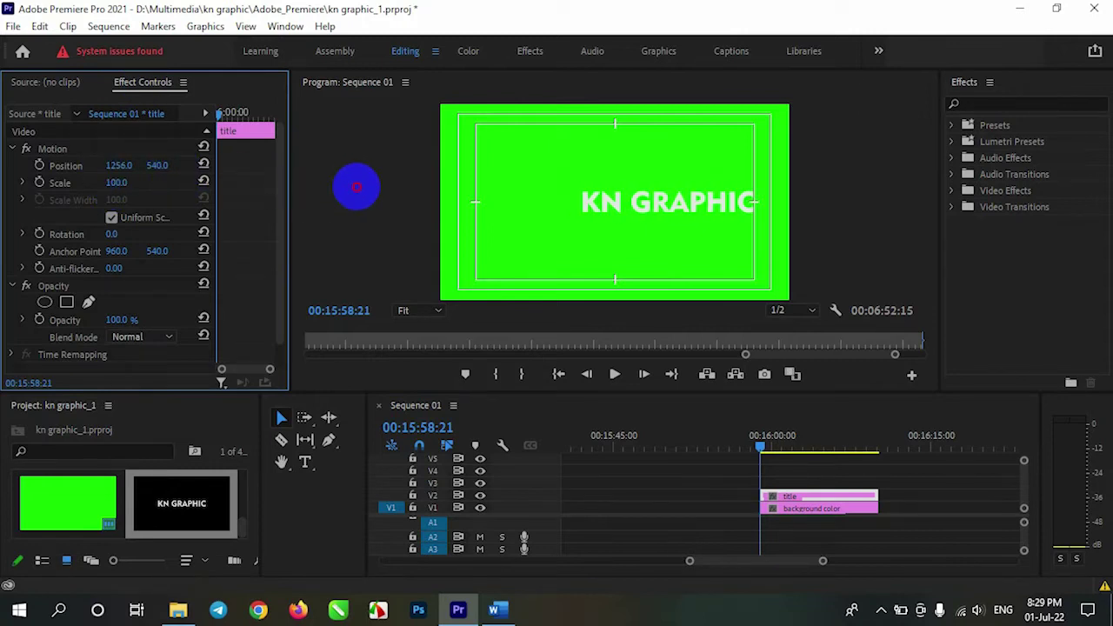
Add logo_kn.png from the kn graphic folder onto track V3.
click(178, 610)
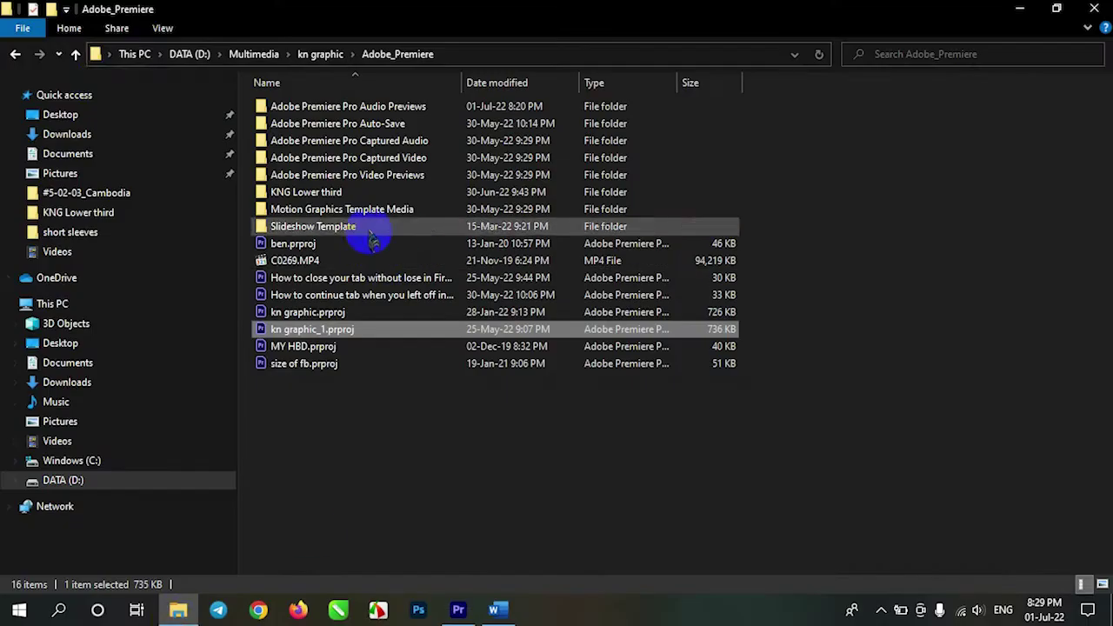
click(19, 56)
double_click(288, 192)
mouse_move(293, 229)
mouse_down()
mouse_move(334, 544)
mouse_move(770, 484)
mouse_up()
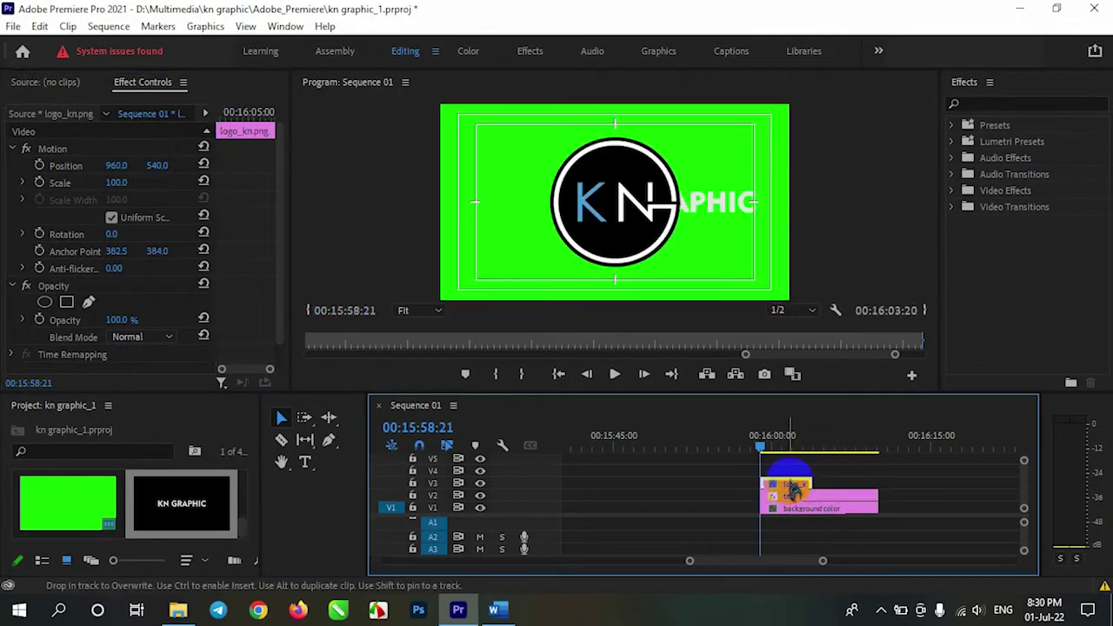
Scale the logo to 45, place it left of the title, and extend it to full clip length.
click(596, 222)
drag(116, 185, 68, 193)
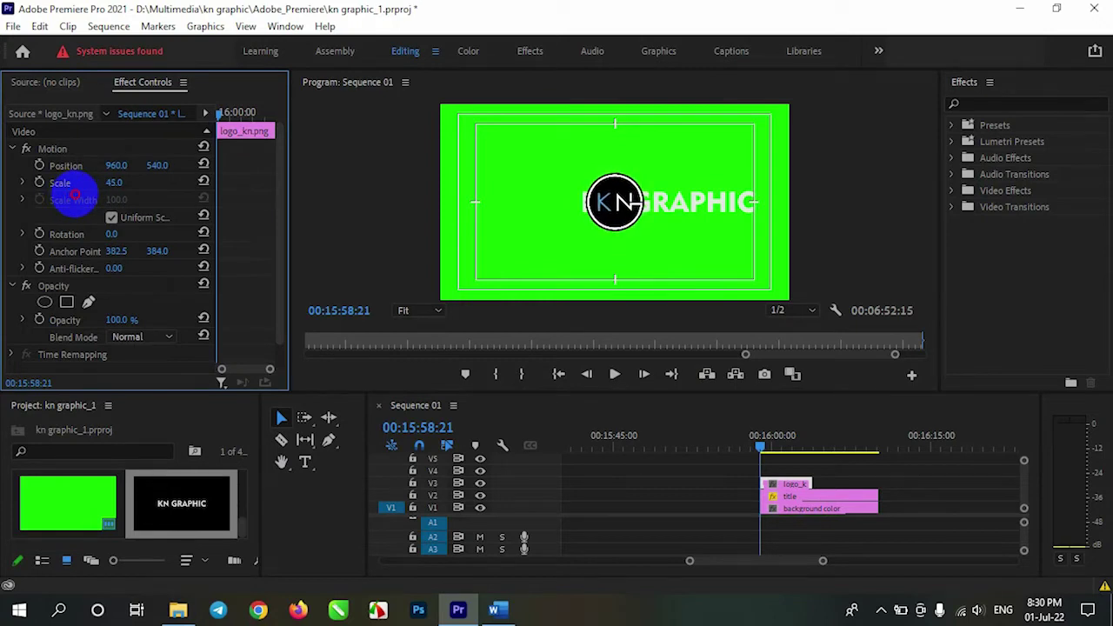
drag(116, 165, 37, 174)
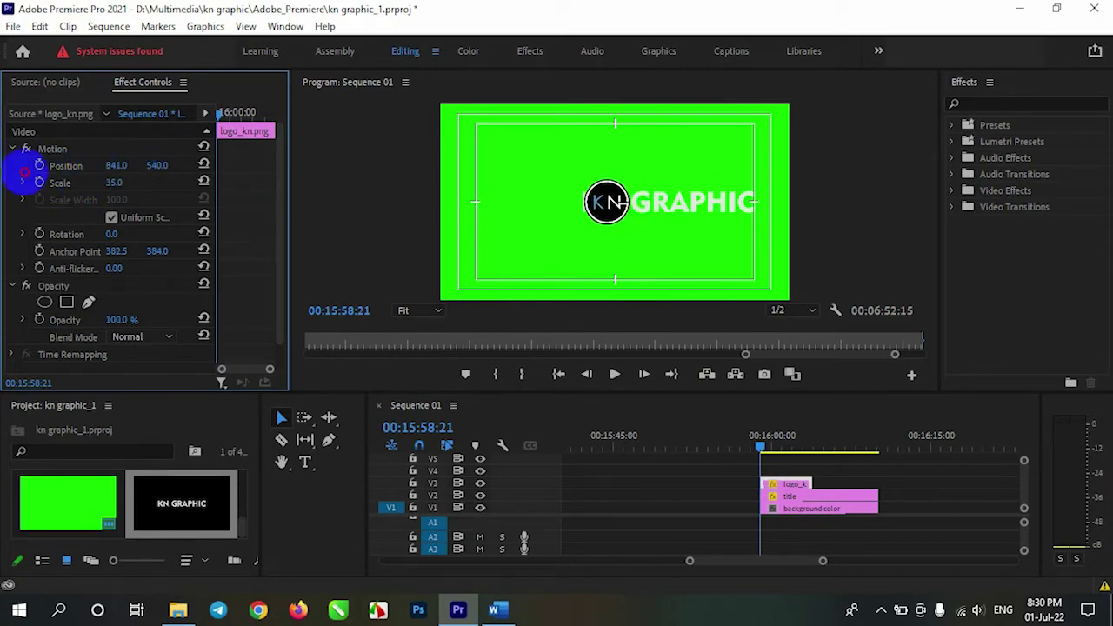
click(115, 182)
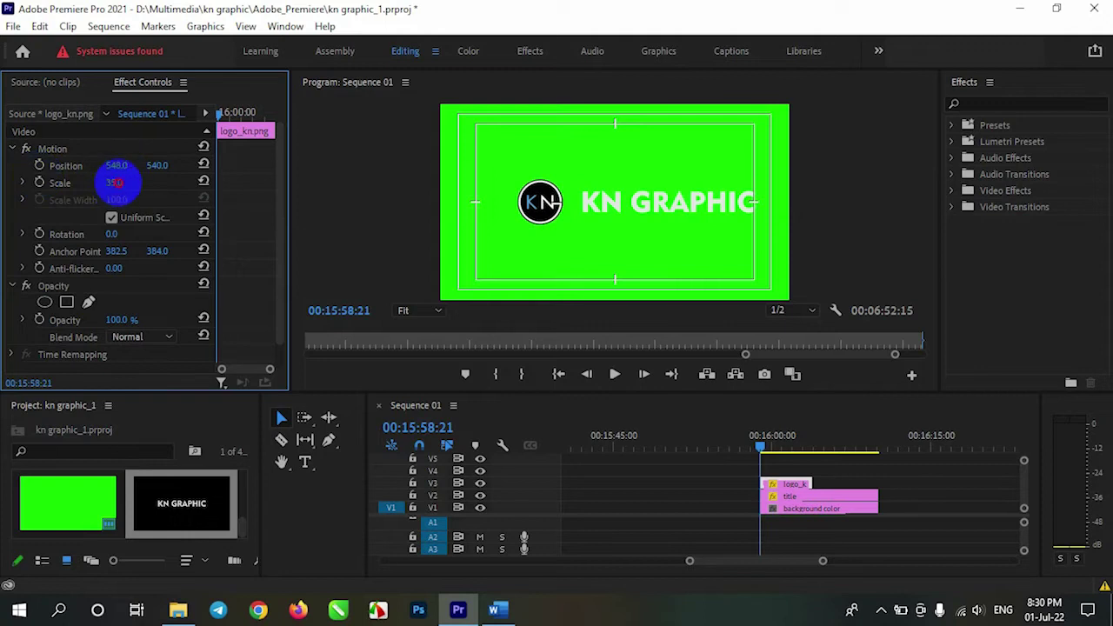
text(45)
key(Return)
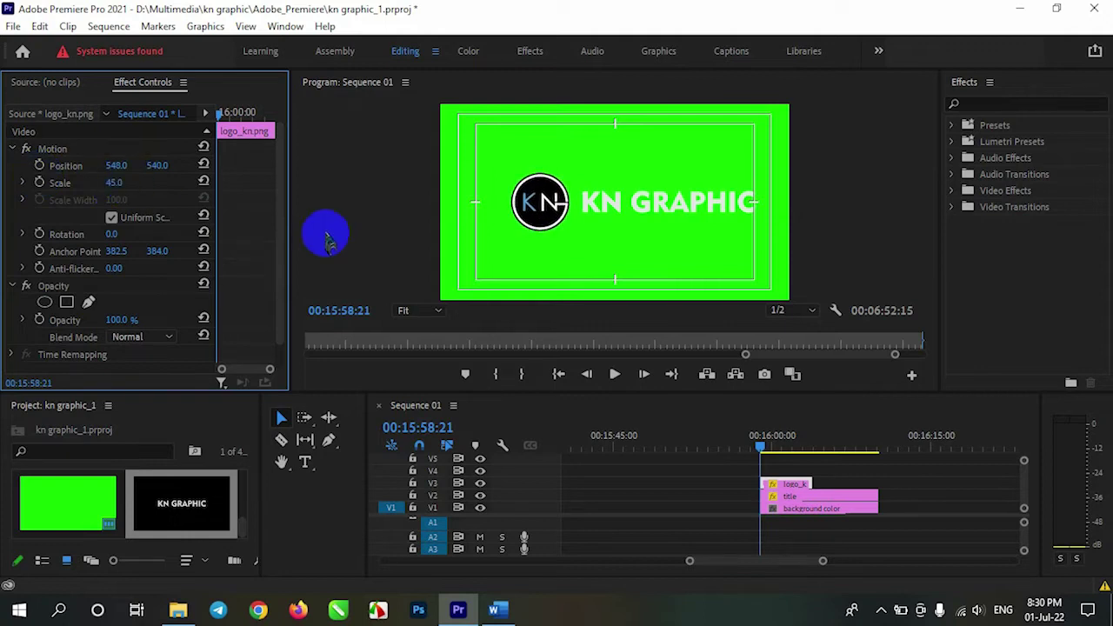
drag(116, 165, 103, 165)
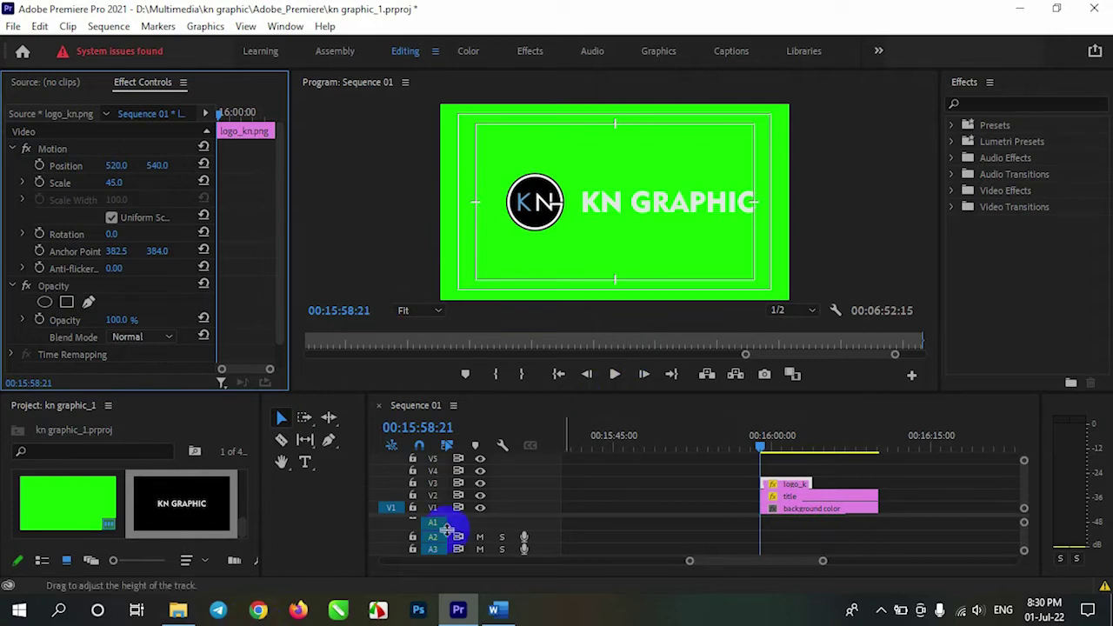
drag(811, 484, 877, 484)
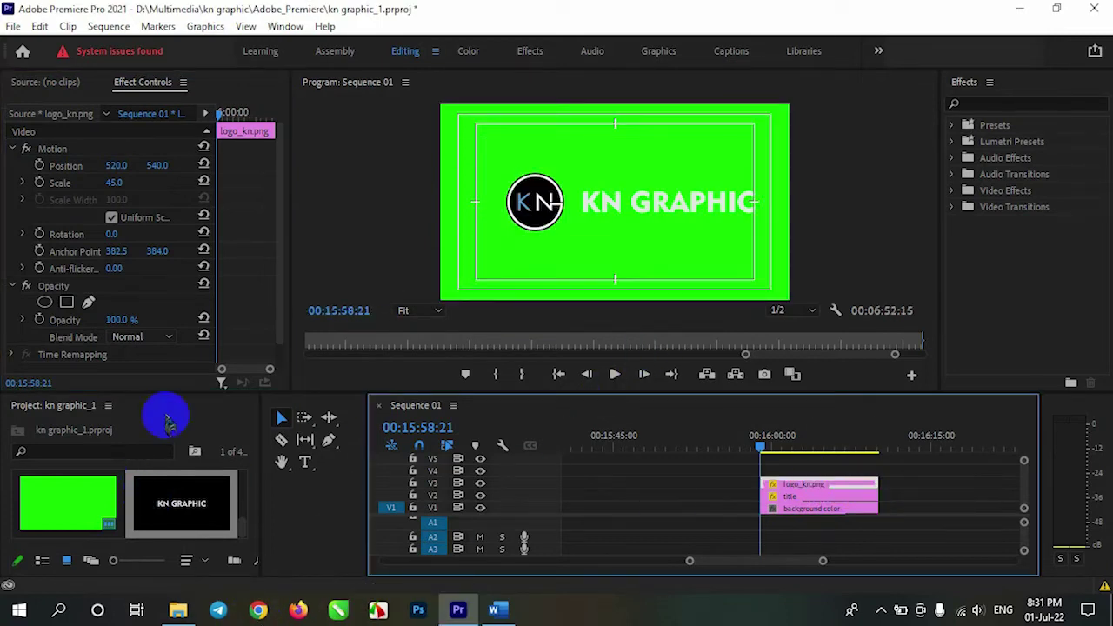
click(14, 26)
Create a white color matte named line and place it on track V4.
mouse_move(37, 42)
click(309, 267)
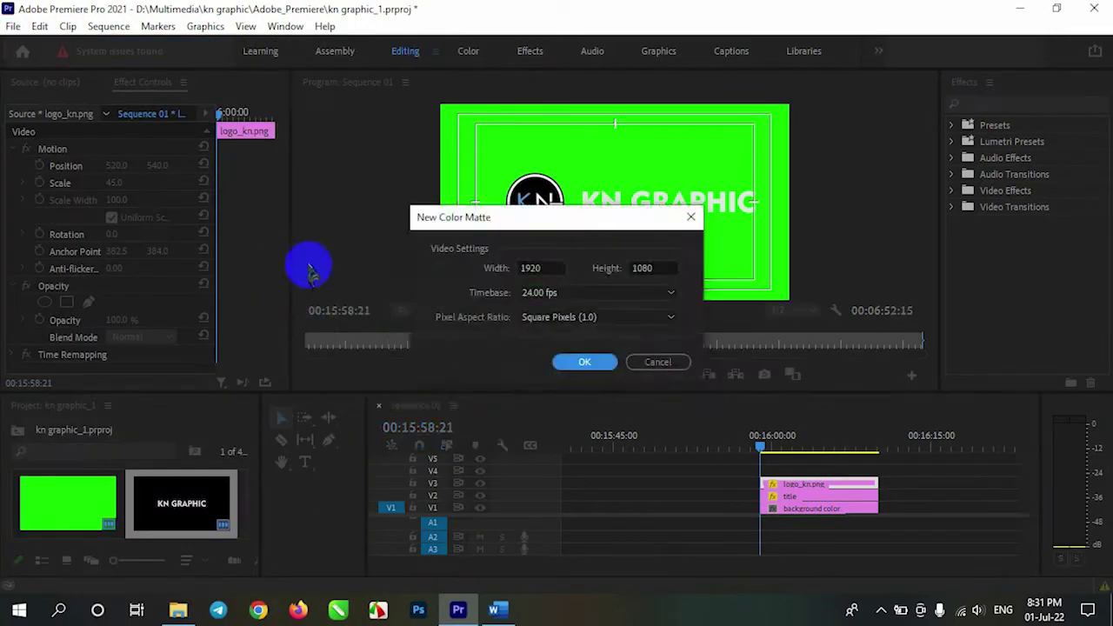
click(584, 362)
click(721, 189)
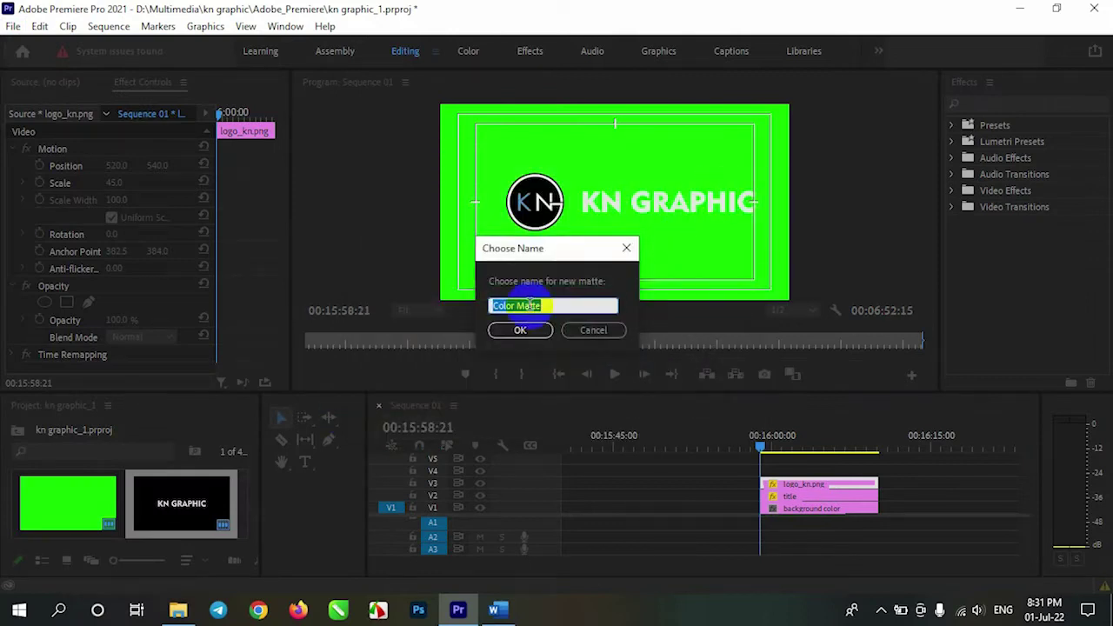
click(520, 330)
drag(44, 485, 810, 471)
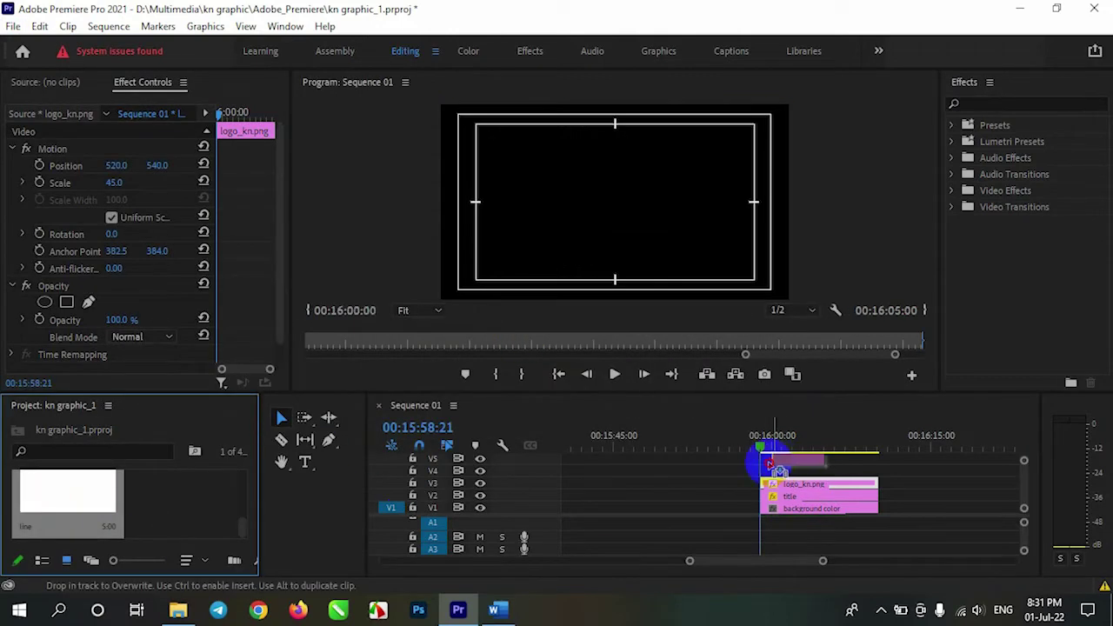
Unlink uniform scale, narrow the line to width 0.5 and move it between logo and title.
click(794, 473)
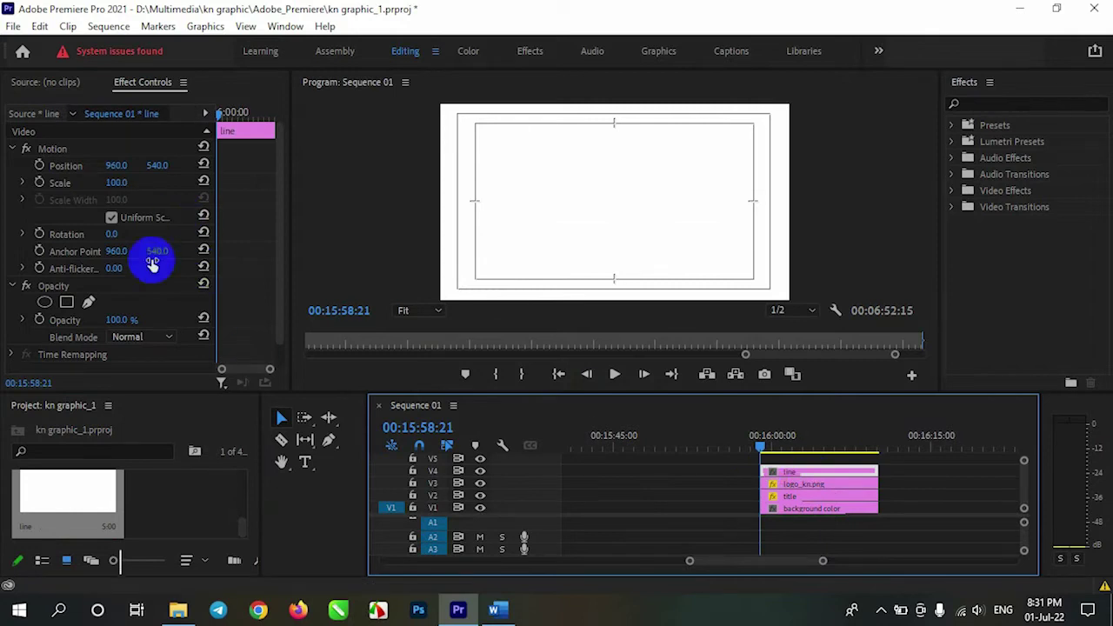
click(111, 217)
drag(114, 200, 36, 209)
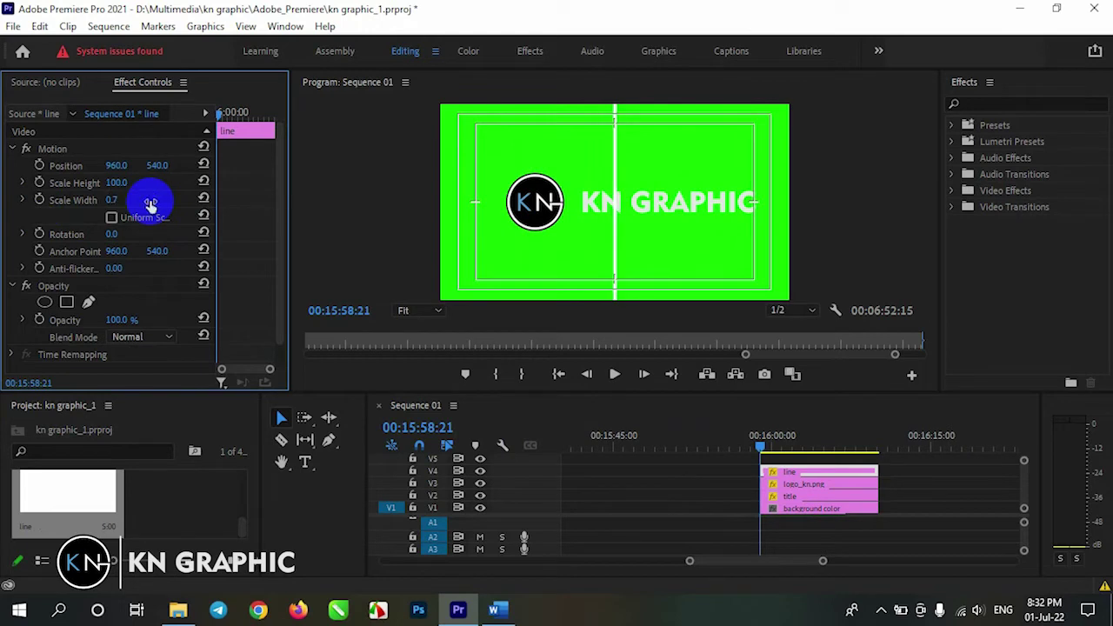
text(0.5)
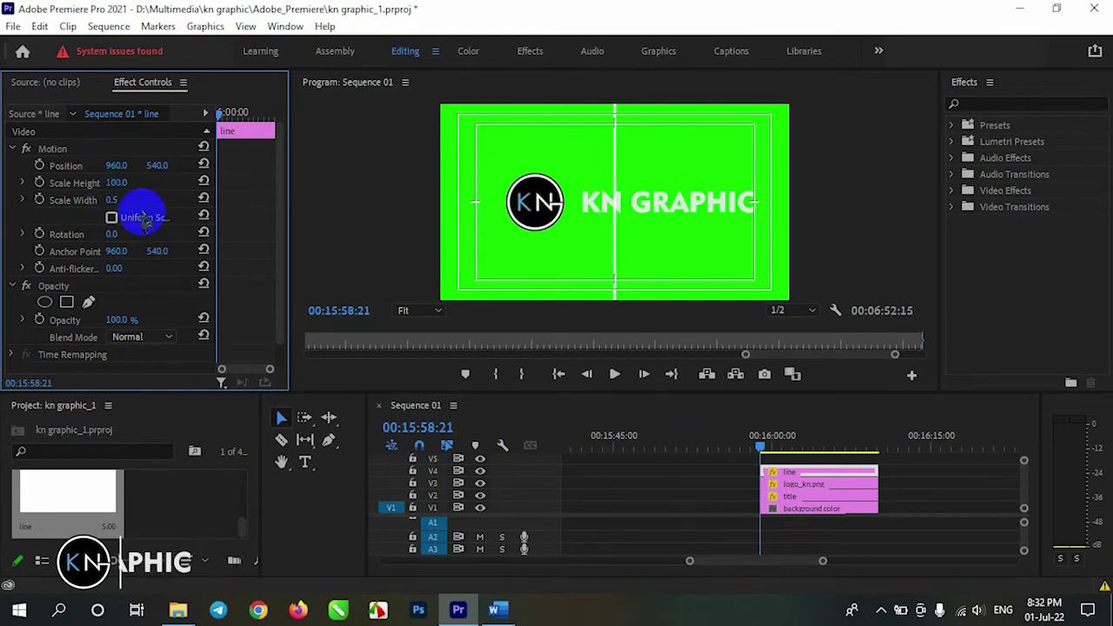
key(Return)
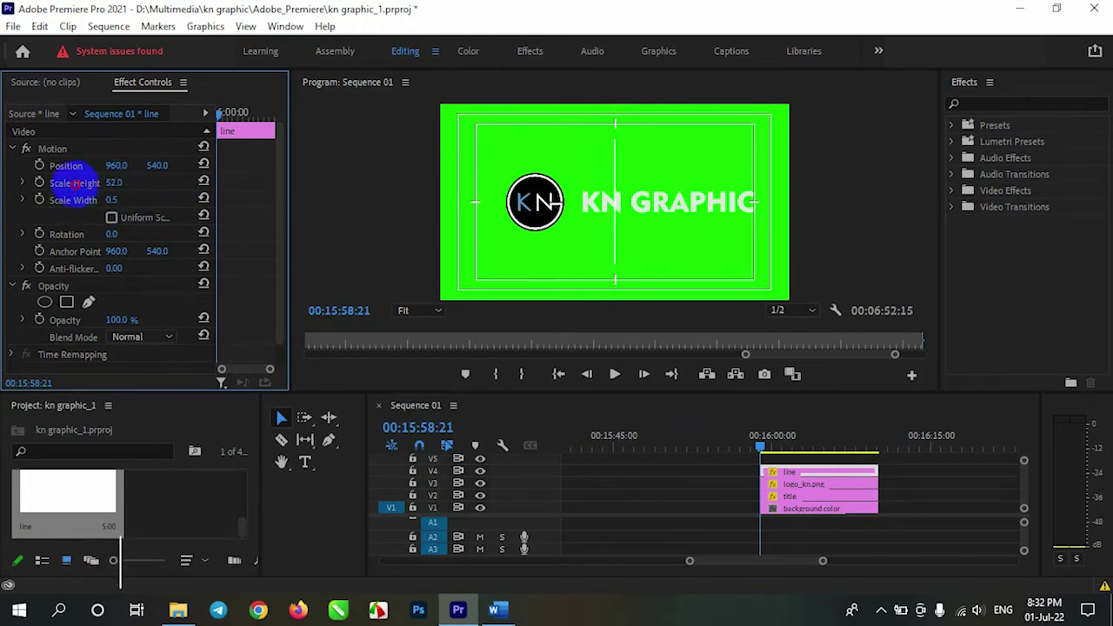
drag(119, 166, 72, 169)
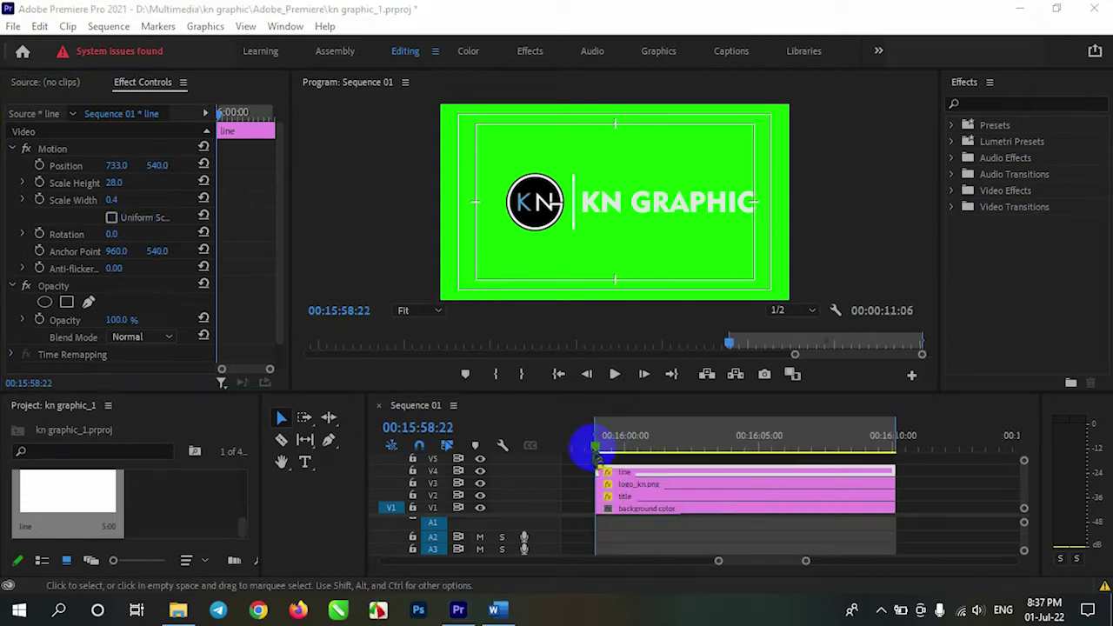
Add Scale Height keyframes so the line grows from 0 at the clip start.
click(628, 448)
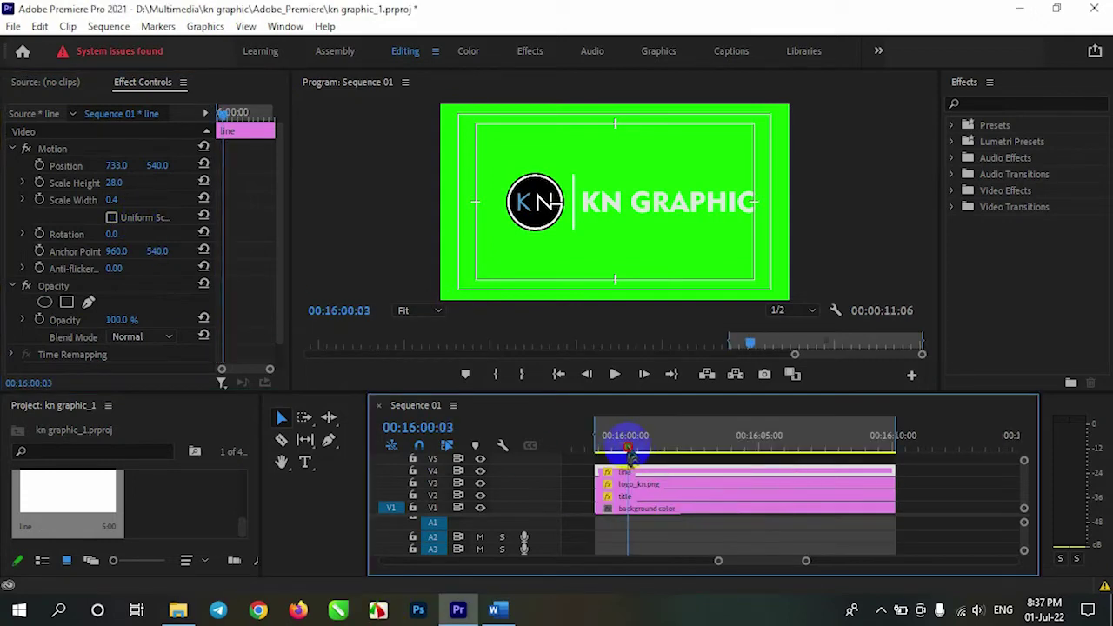
click(39, 182)
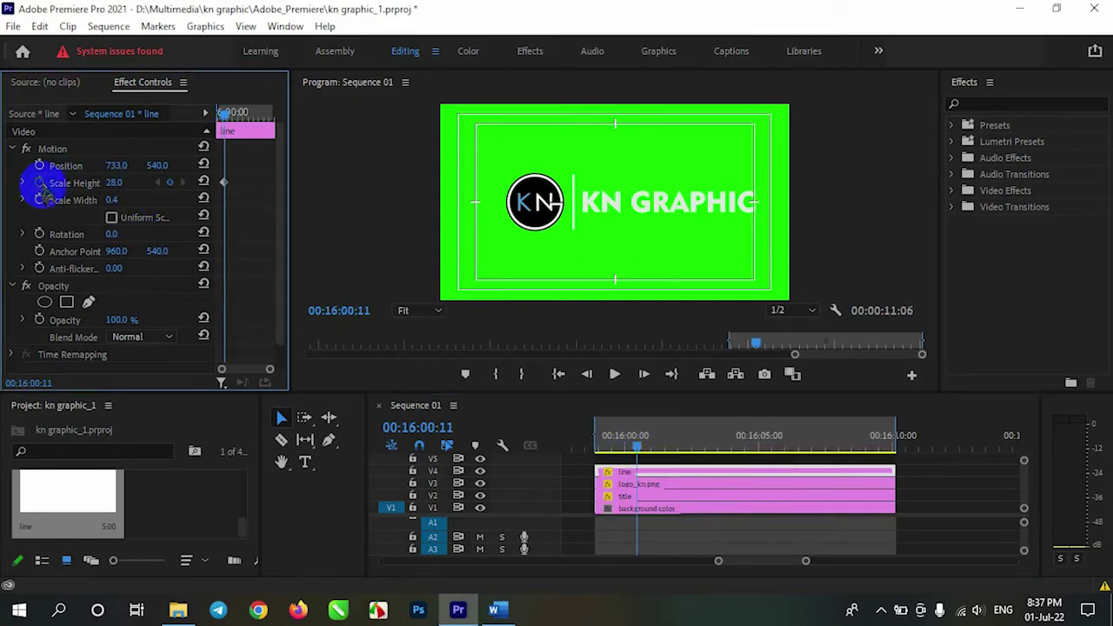
mouse_move(639, 448)
mouse_down()
mouse_move(597, 443)
mouse_move(624, 450)
mouse_up()
click(128, 181)
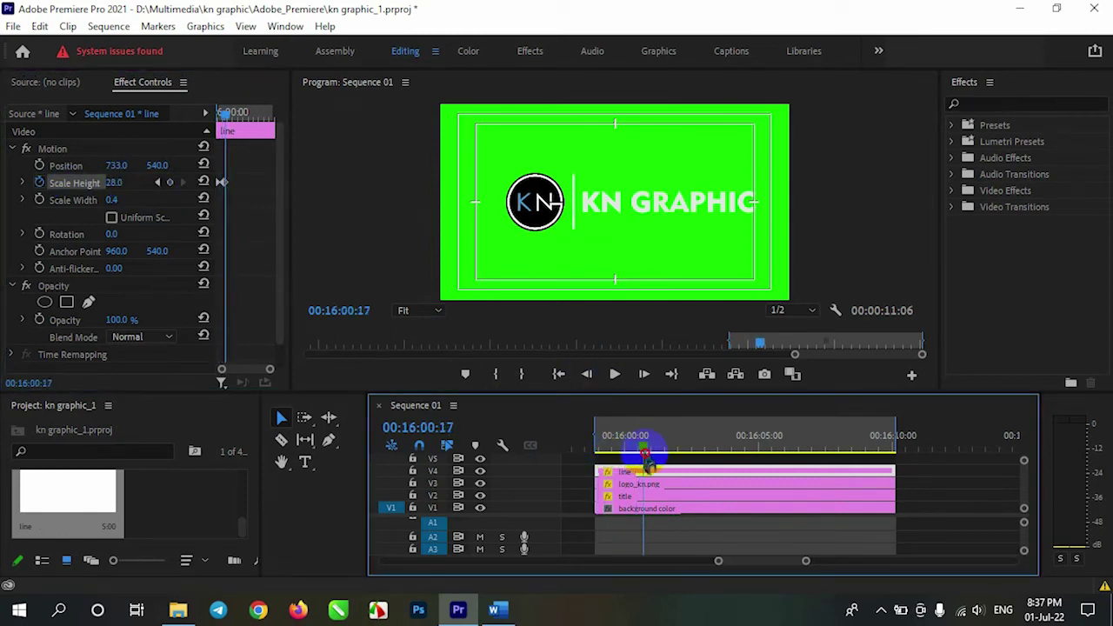
Set the line's height keyframe to Bezier interpolation.
click(648, 485)
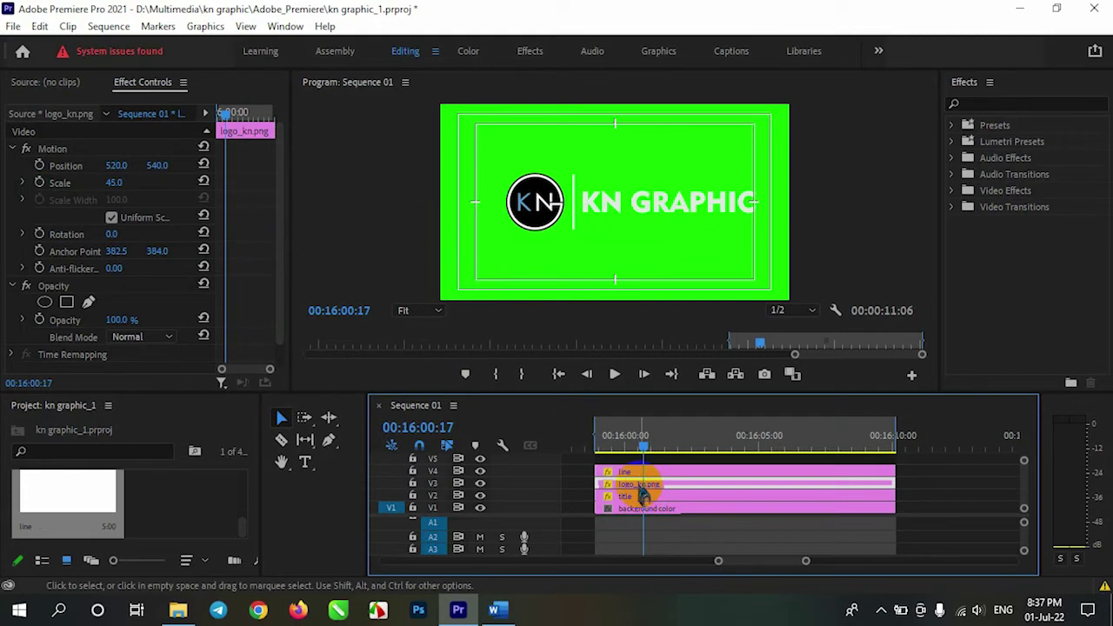
click(639, 472)
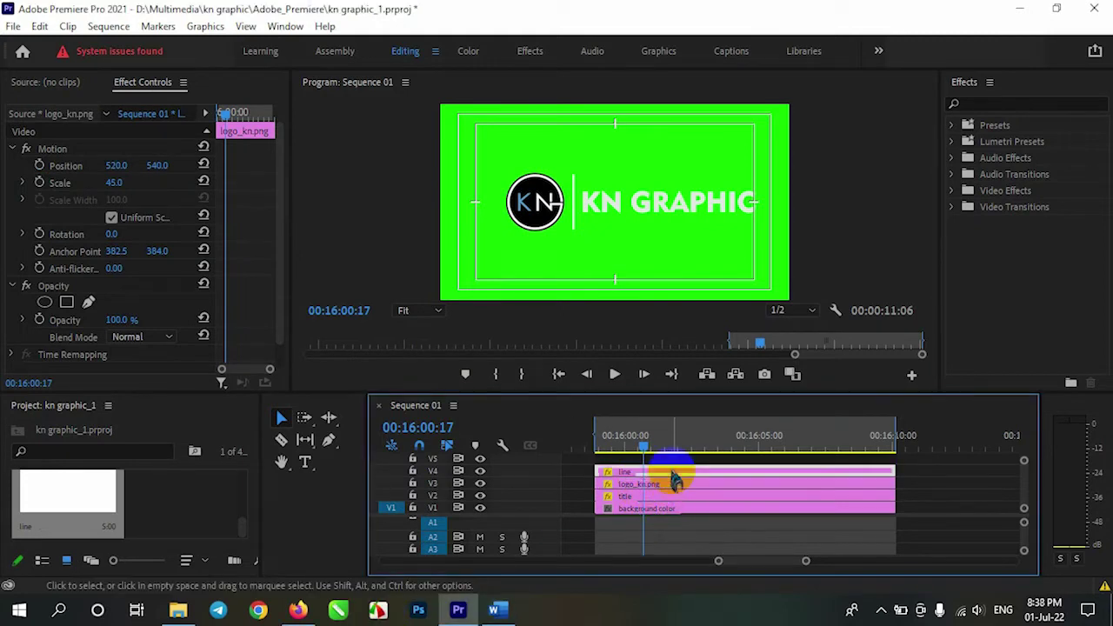
click(228, 182)
right_click(224, 182)
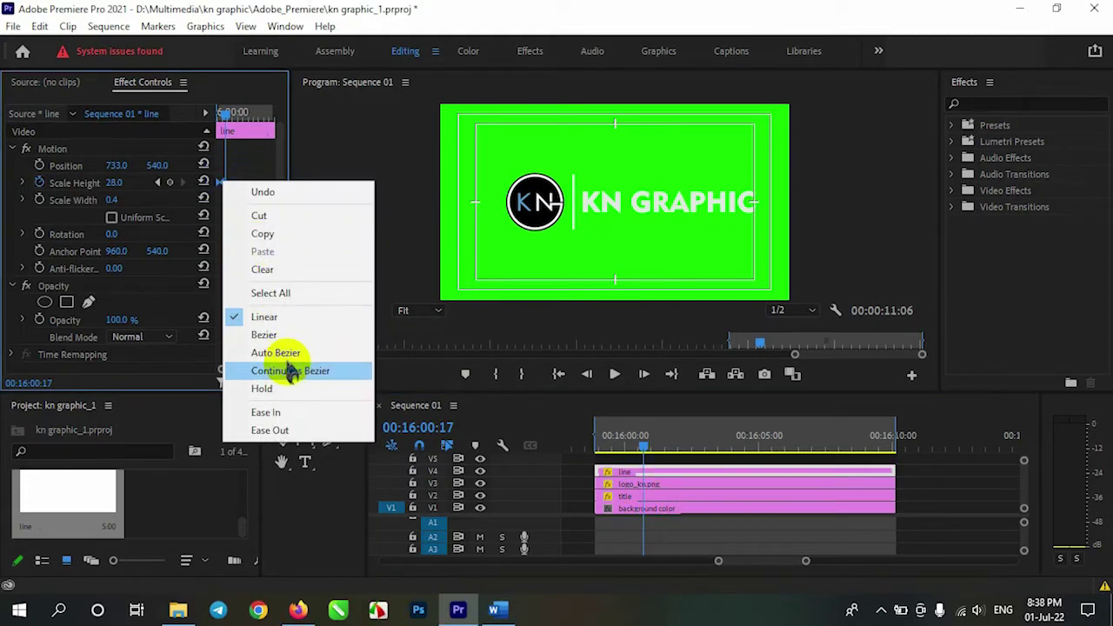
click(280, 336)
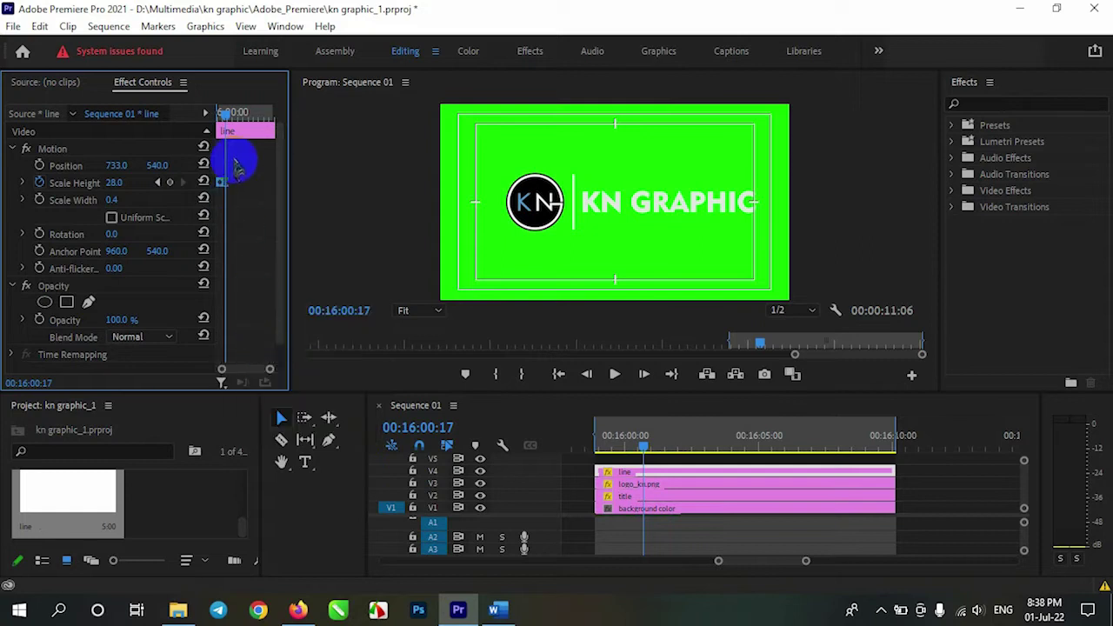
Play the line animation from the start, then select the logo clip at 00:16:00:09.
drag(641, 447, 592, 447)
click(614, 374)
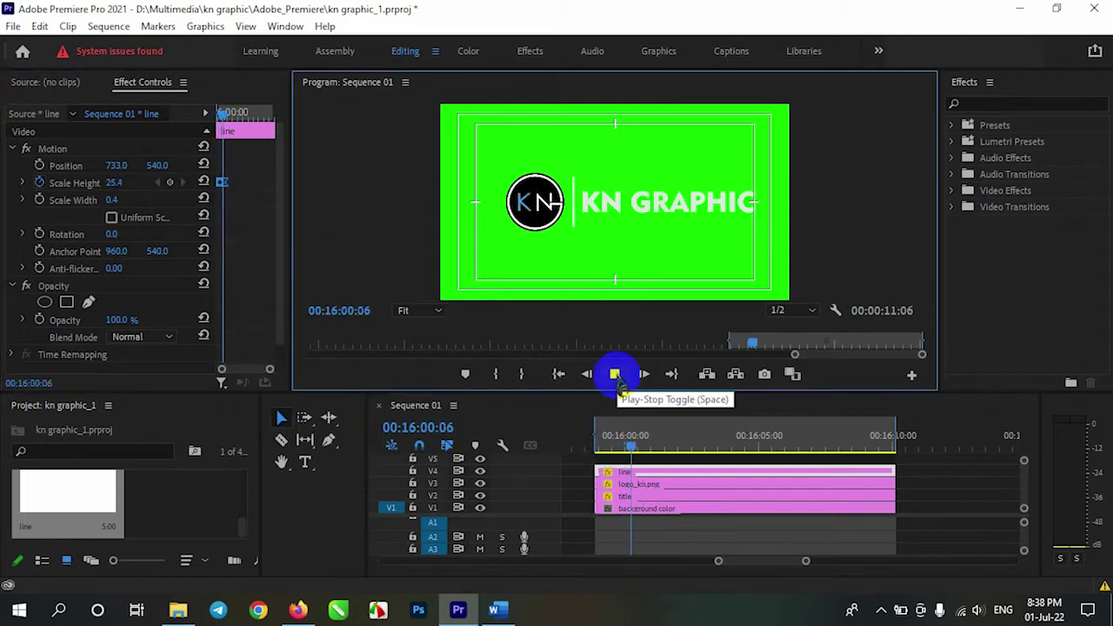
click(614, 374)
click(635, 447)
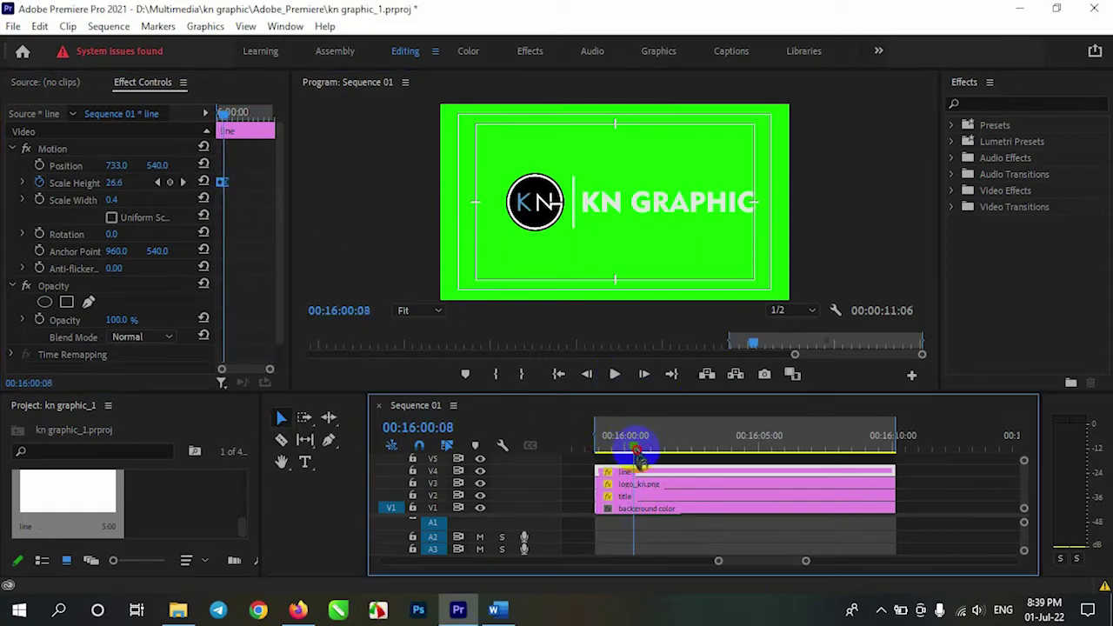
click(639, 483)
Keyframe the logo's Position so it starts right at x 913 and slides left.
click(39, 166)
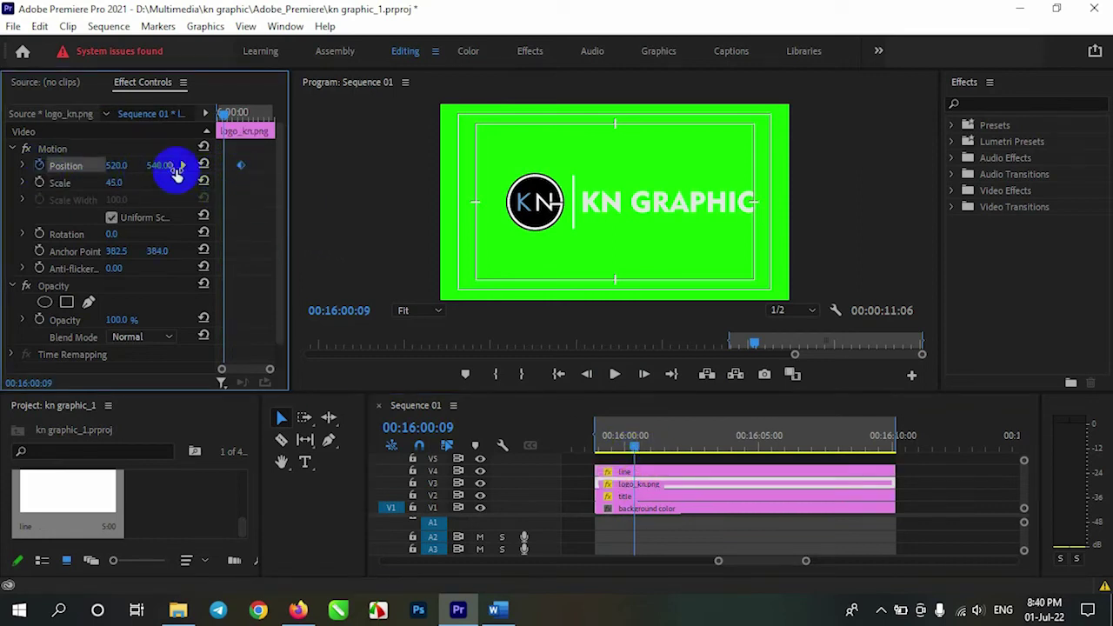
drag(289, 182, 348, 182)
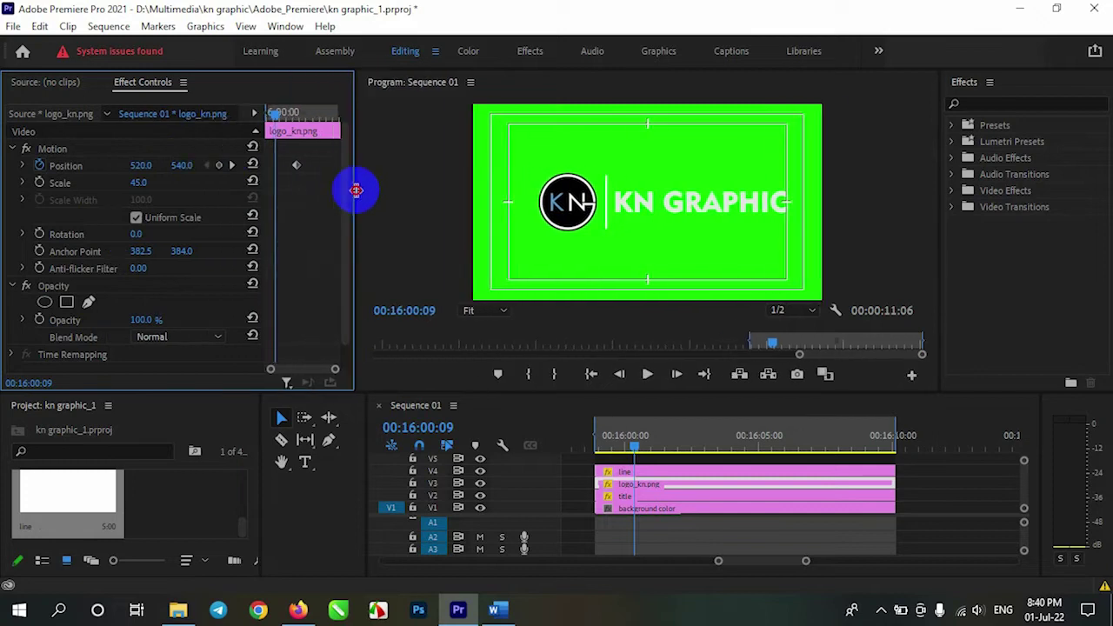
mouse_move(269, 114)
mouse_down()
mouse_move(252, 117)
mouse_move(273, 117)
mouse_up()
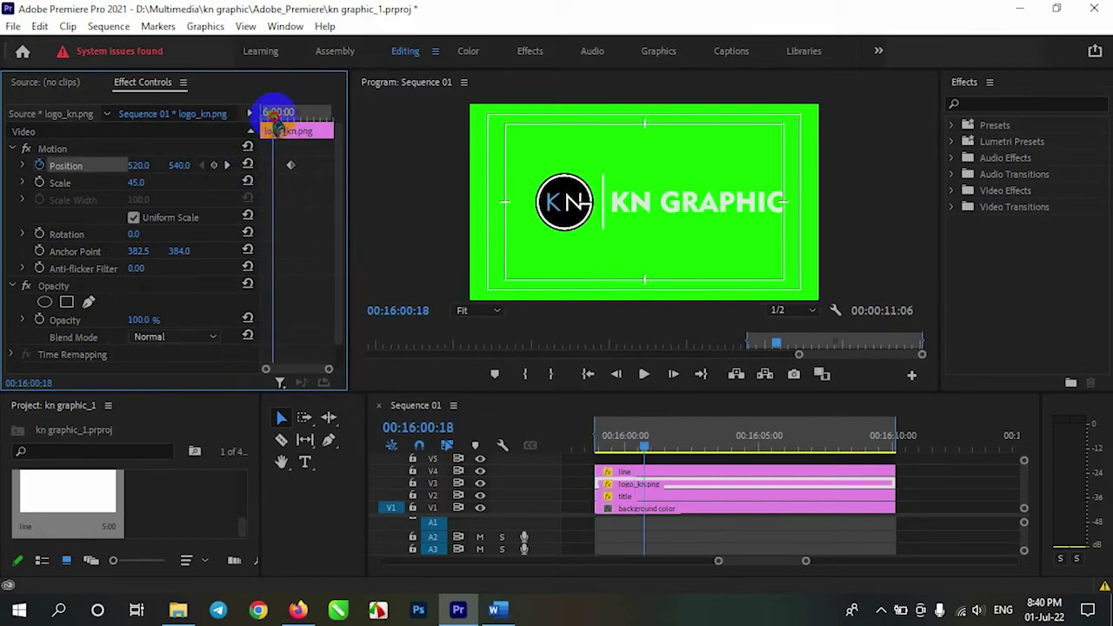
click(214, 165)
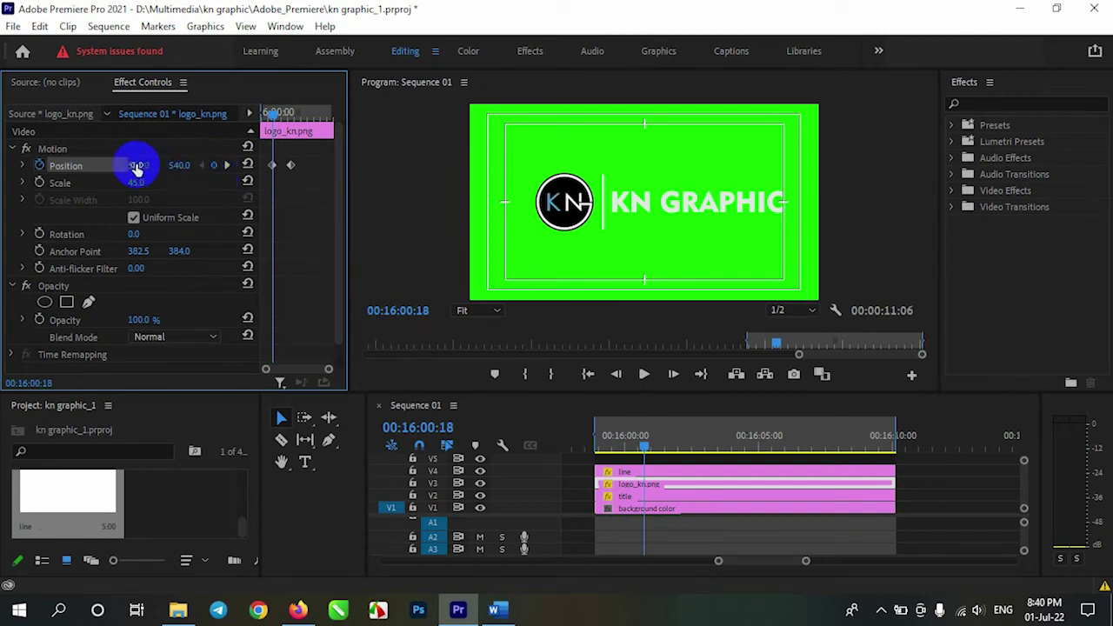
drag(137, 168, 505, 207)
mouse_move(273, 113)
mouse_down()
mouse_move(249, 115)
mouse_move(278, 113)
mouse_up()
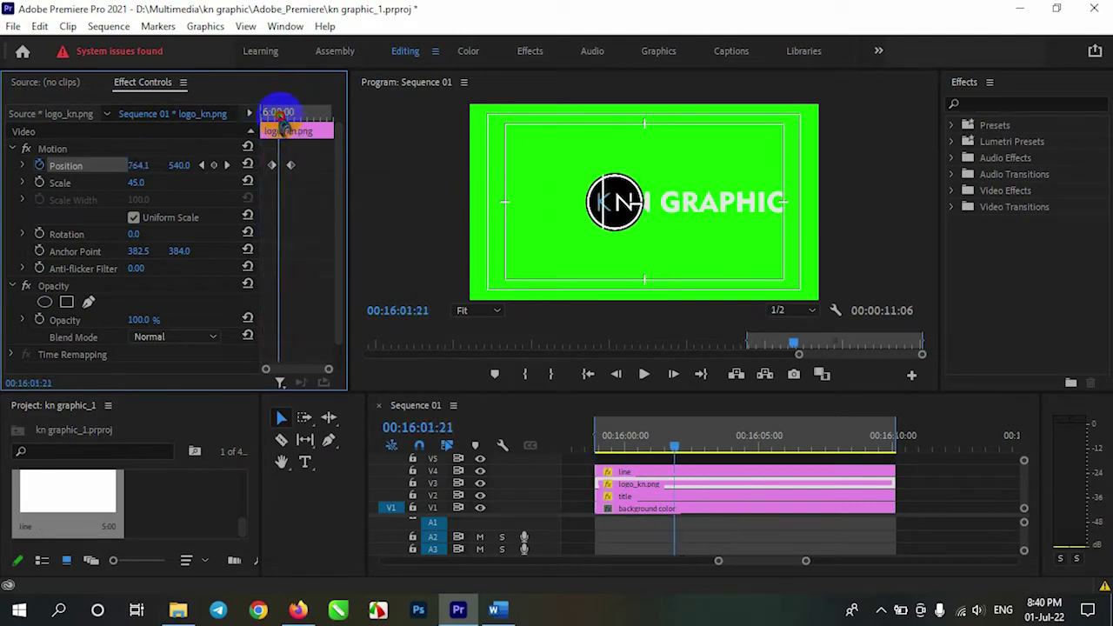
drag(596, 441, 680, 448)
Set both logo Position keyframes to Bezier temporal interpolation and preview the motion.
click(269, 178)
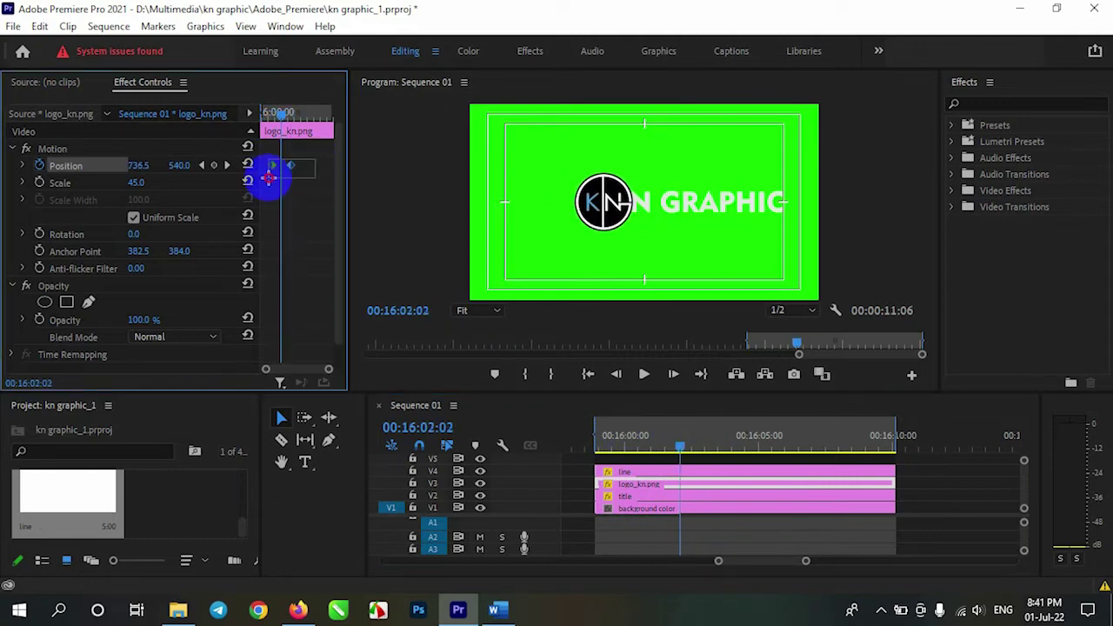
right_click(290, 164)
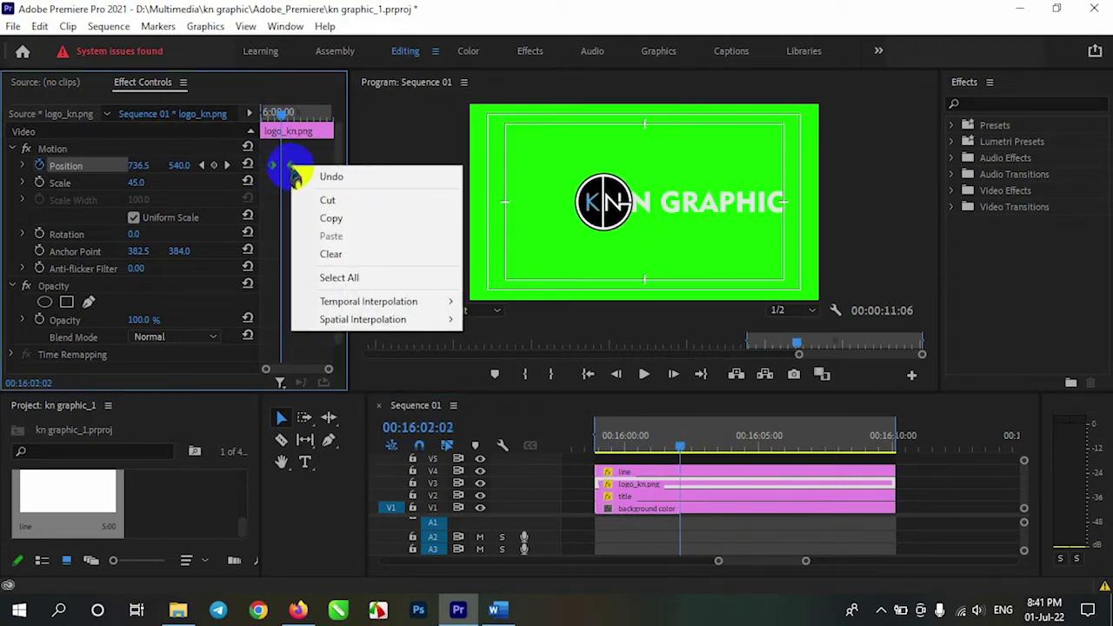
right_click(272, 165)
click(389, 574)
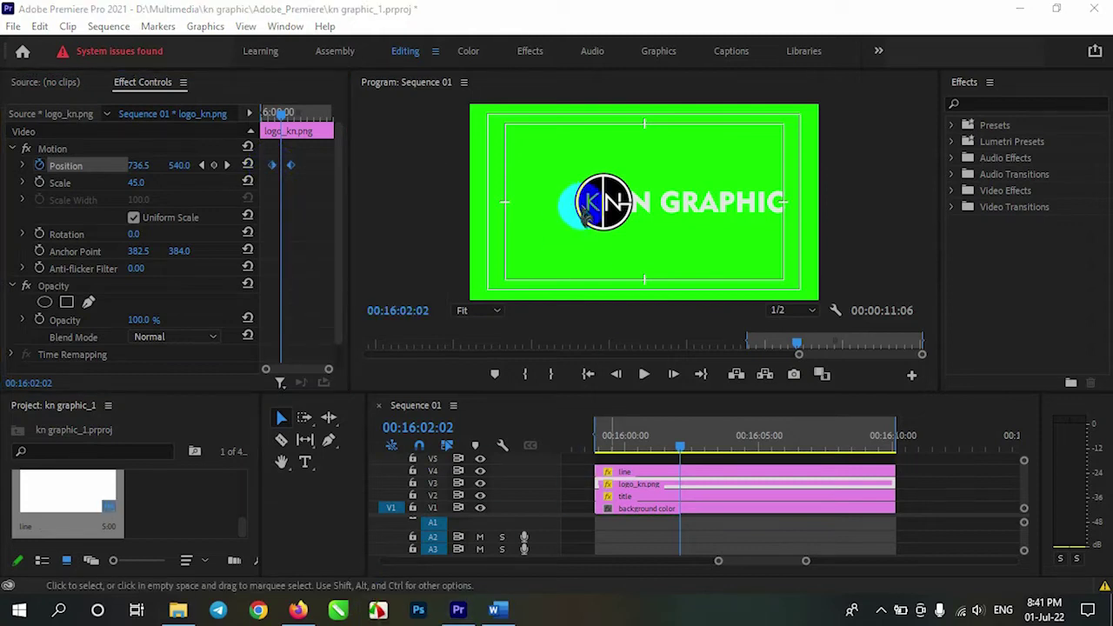
click(250, 178)
right_click(291, 164)
click(477, 320)
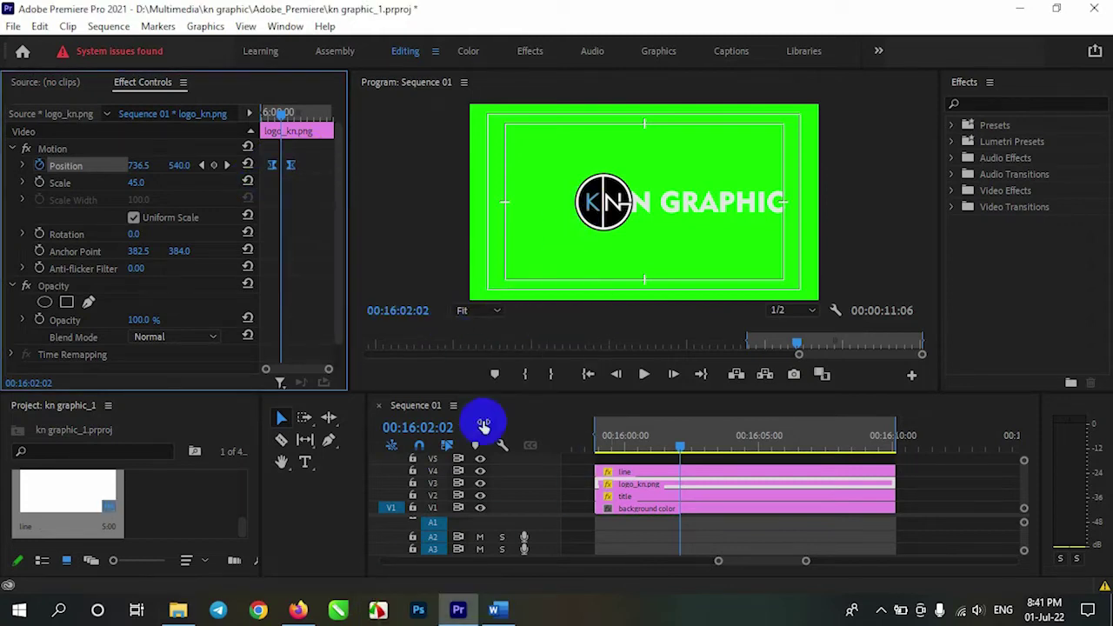
mouse_move(678, 447)
mouse_down()
mouse_move(625, 472)
mouse_move(718, 473)
mouse_up()
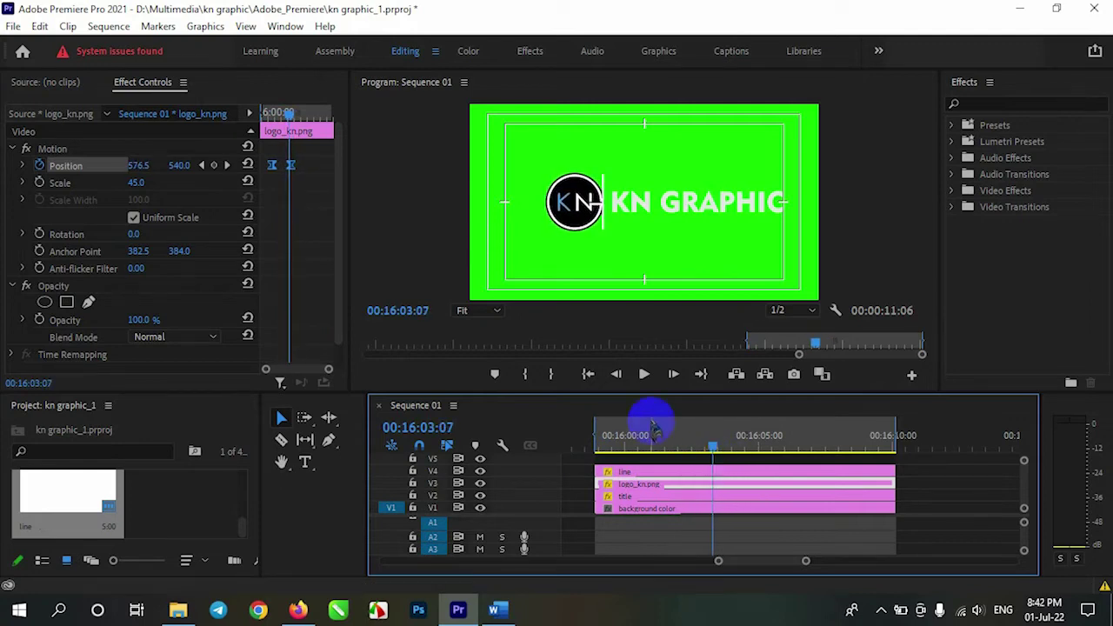
Keyframe the title's Position to slide from x 256 to 1256 with Bezier easing.
click(696, 496)
click(39, 165)
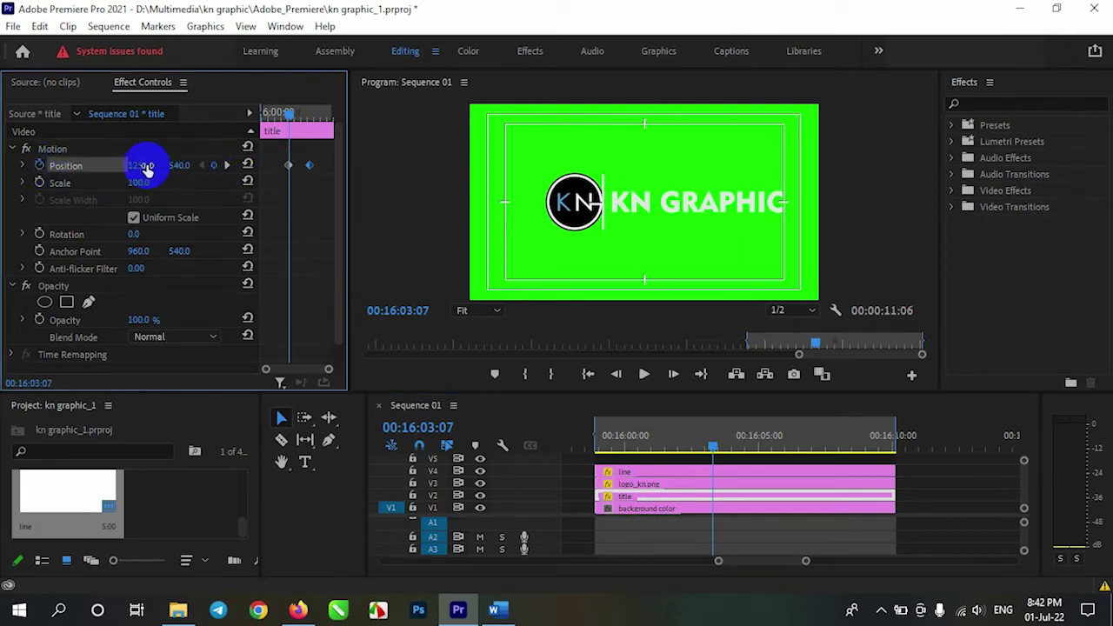
mouse_move(145, 168)
mouse_down()
mouse_move(91, 165)
mouse_move(139, 165)
mouse_up()
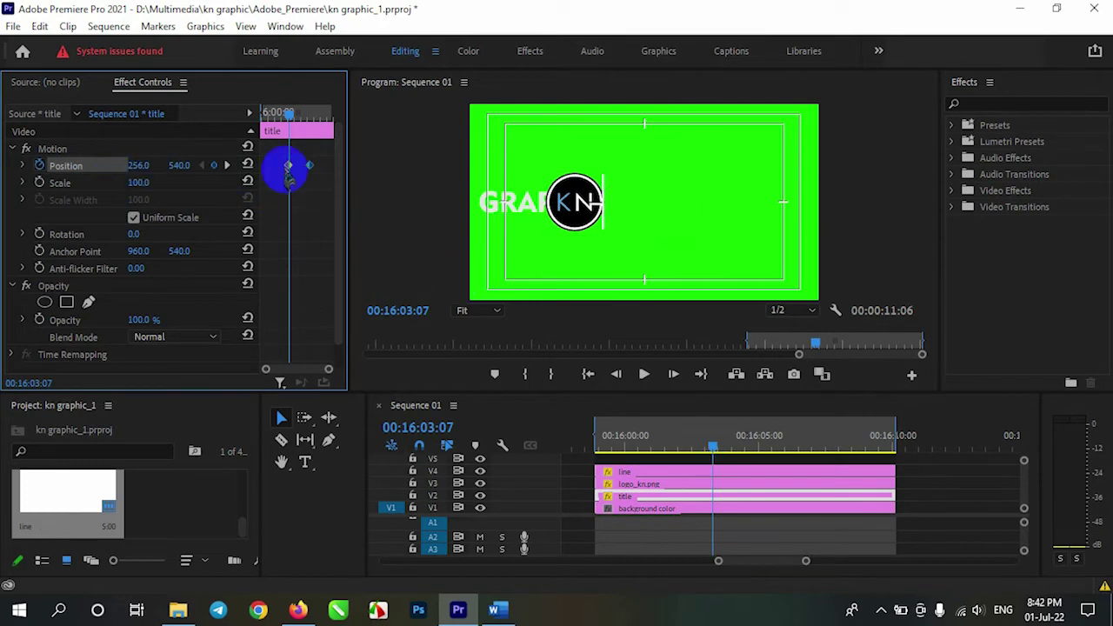
right_click(309, 169)
click(522, 487)
mouse_move(713, 446)
mouse_down()
mouse_move(595, 448)
mouse_move(580, 470)
mouse_move(809, 501)
mouse_up()
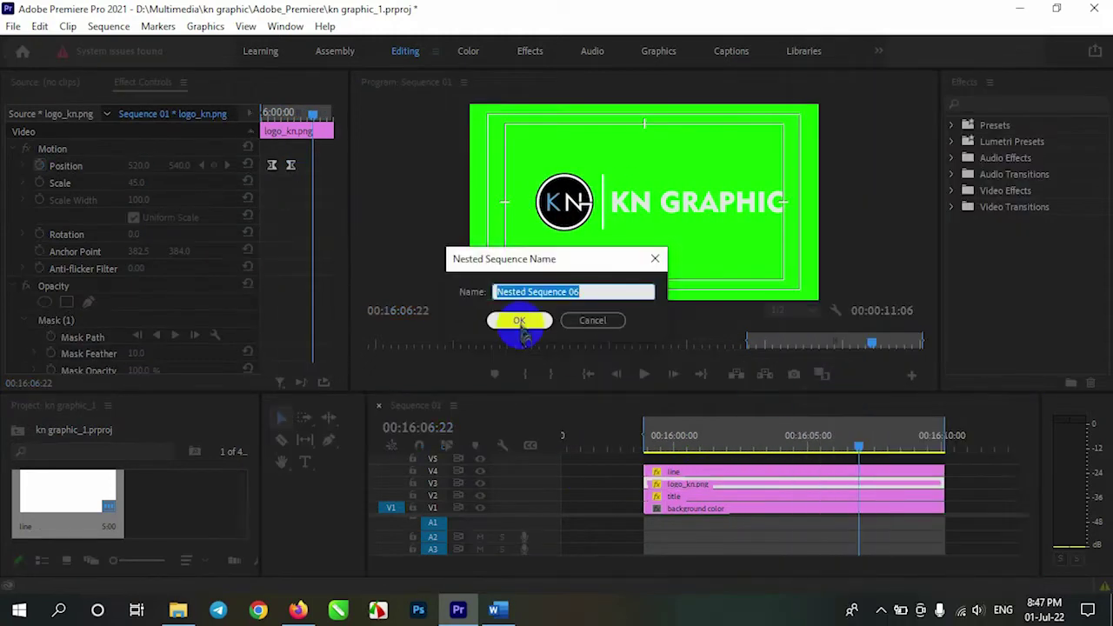
Nest the logo clip as 'logo' and the title clip as 'title'.
click(519, 320)
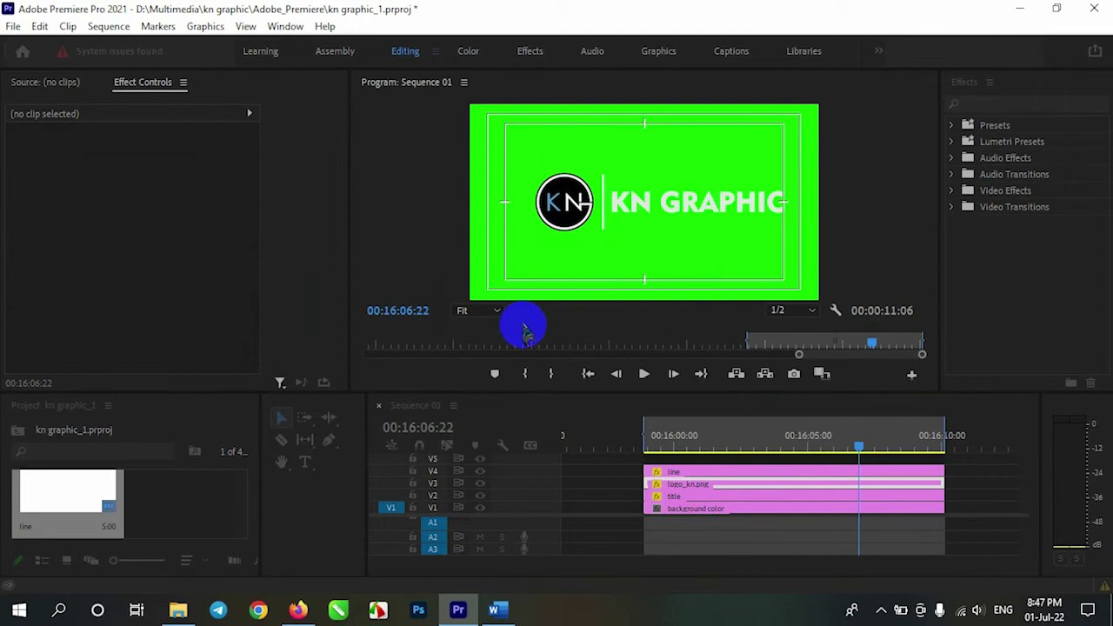
right_click(757, 496)
click(793, 400)
text(le)
key(Return)
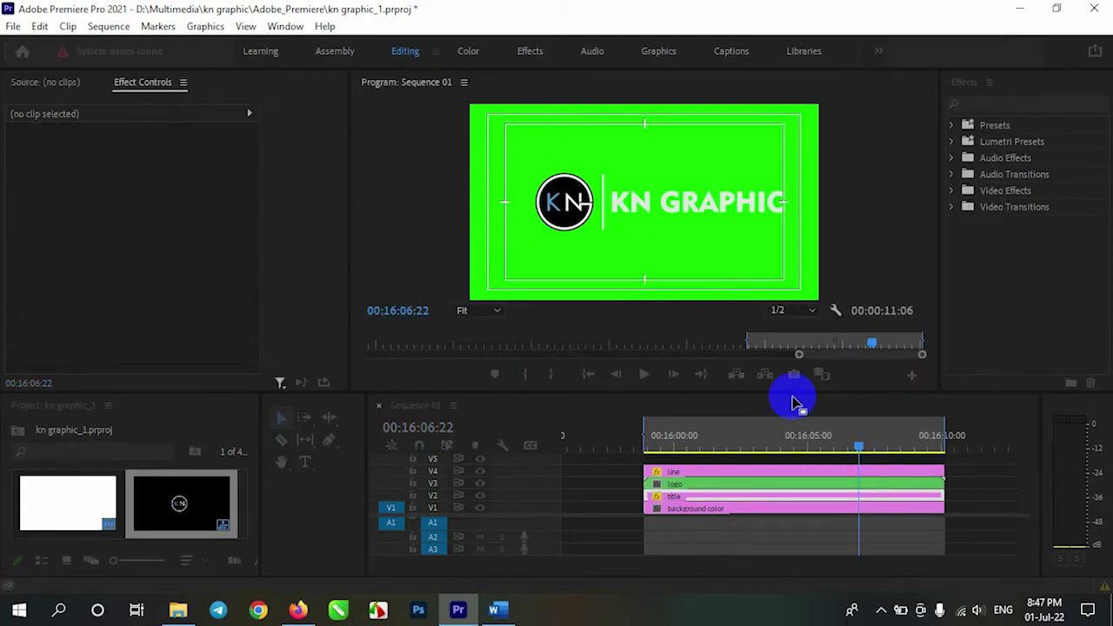
Draw a four-point opacity mask on the nested logo and scrub to check the reveal.
click(708, 484)
click(602, 235)
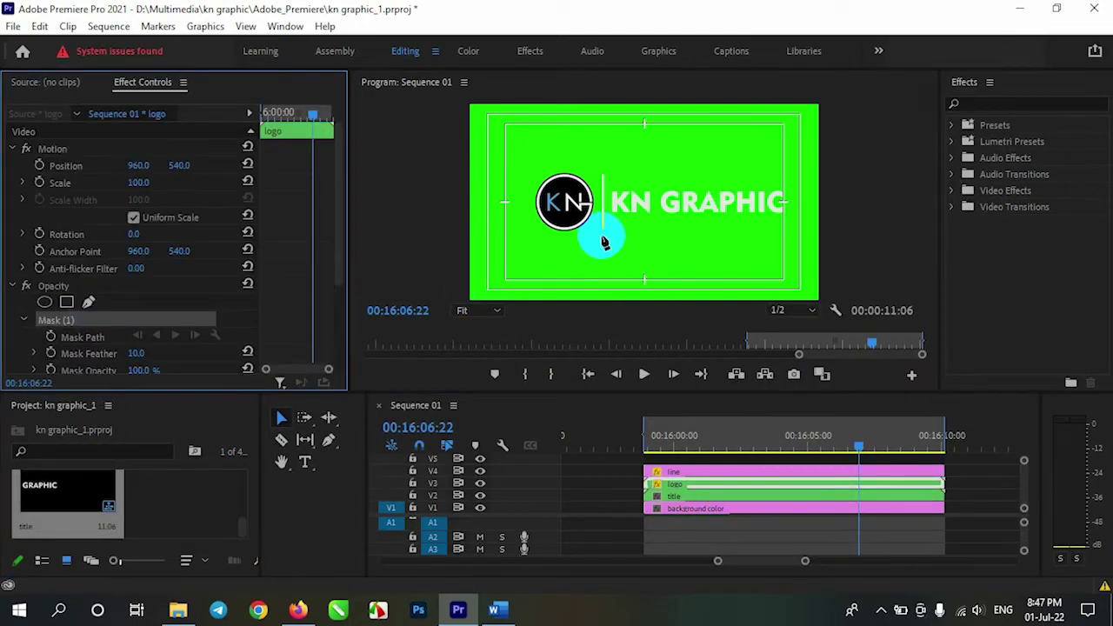
click(503, 155)
click(504, 240)
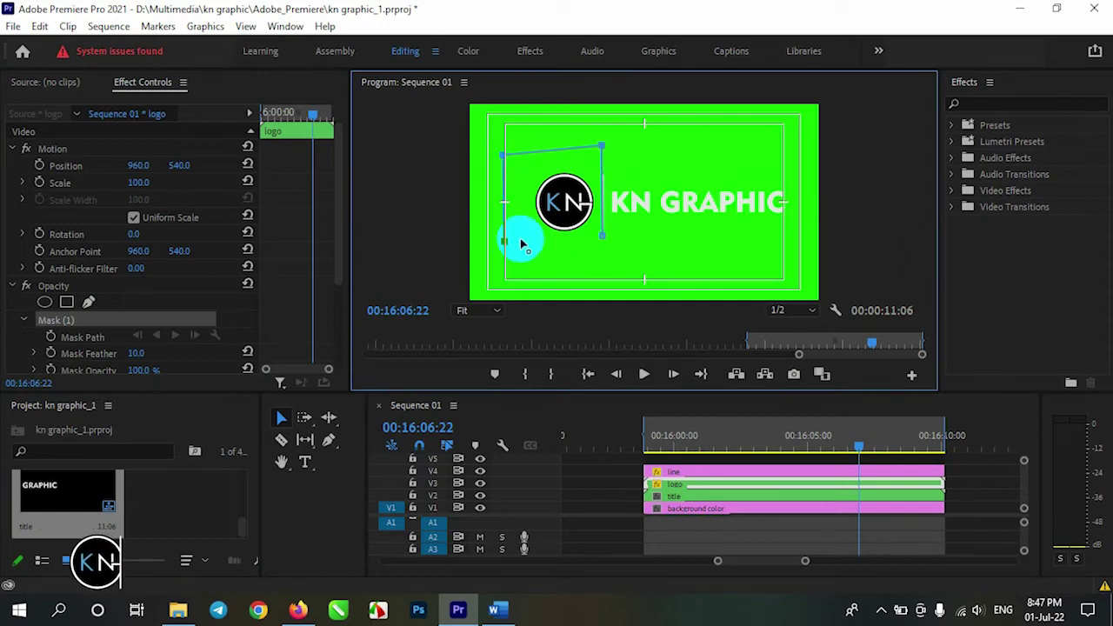
click(602, 235)
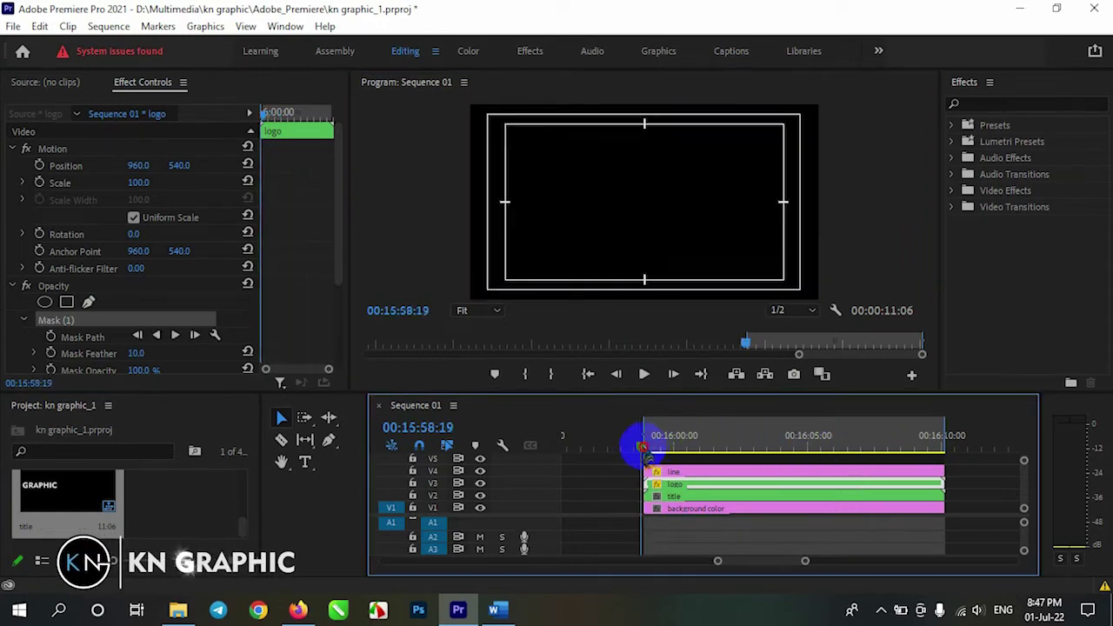
drag(828, 454, 654, 449)
mouse_move(763, 465)
mouse_down()
mouse_move(858, 471)
mouse_move(852, 461)
mouse_up()
Draw a four-point rectangular mask around the KN GRAPHIC text on the title clip.
click(774, 496)
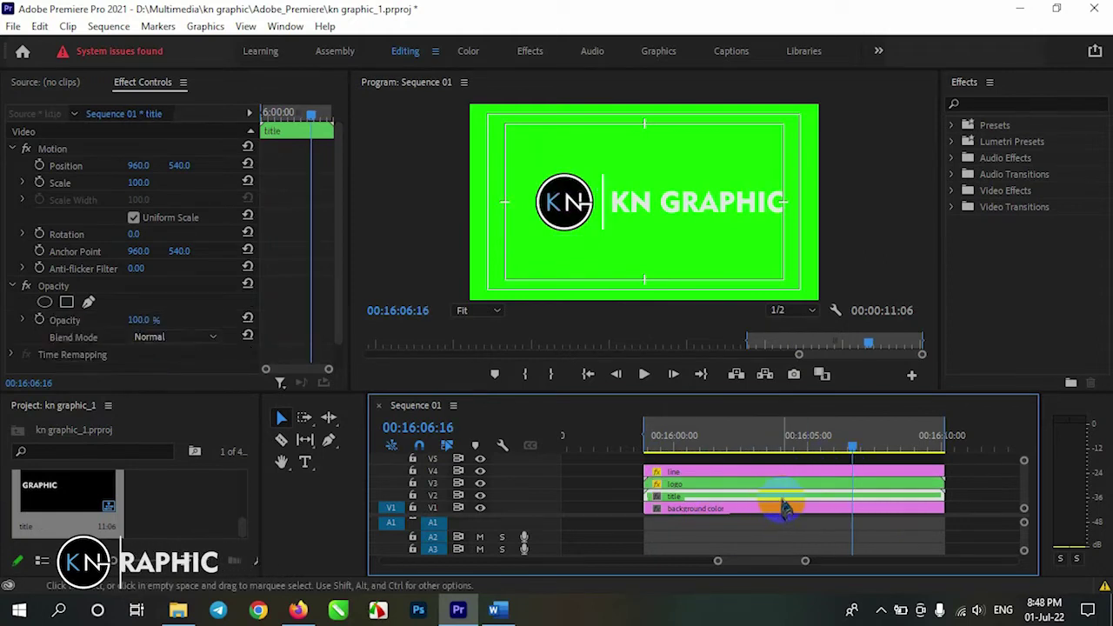
click(602, 246)
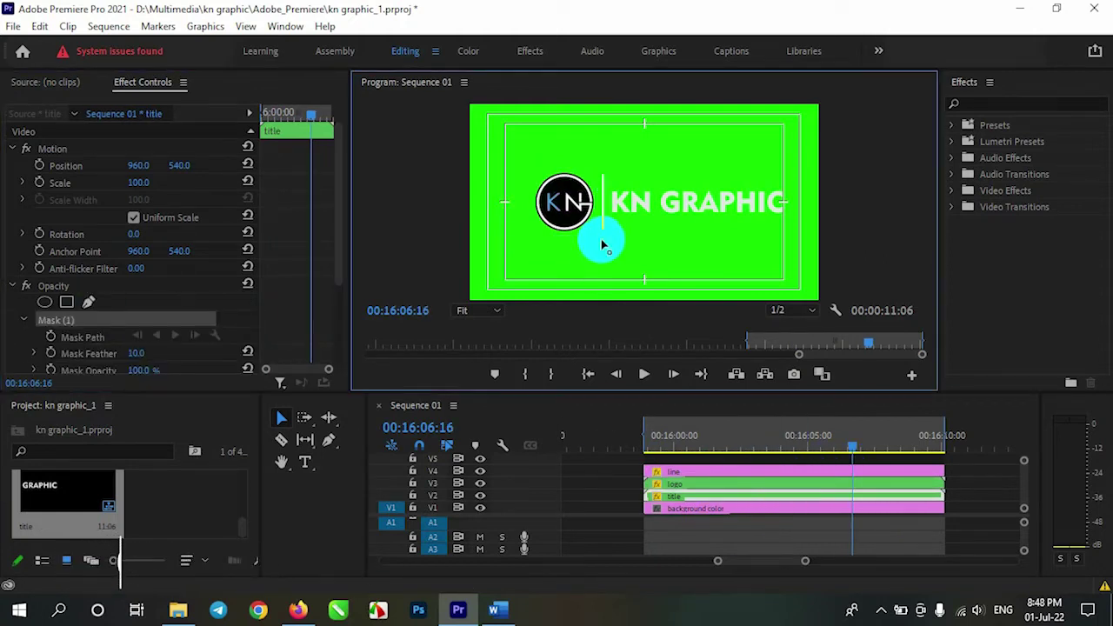
click(800, 160)
click(798, 237)
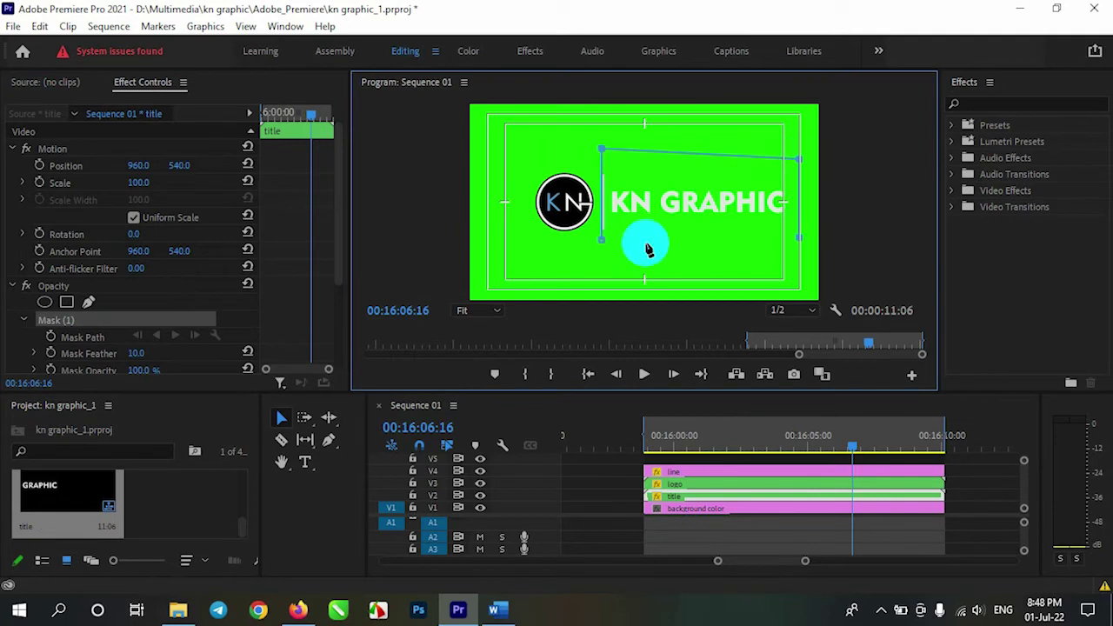
Scrub the title reveal, return to the sequence start, and play it in the enlarged monitor.
drag(853, 447, 759, 448)
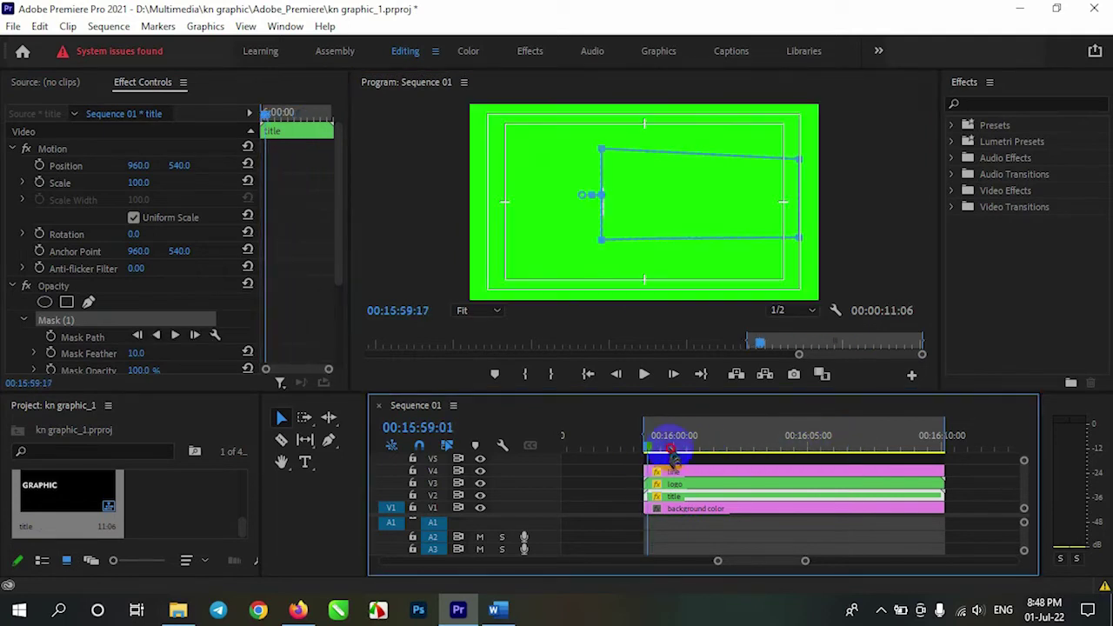
drag(857, 448, 840, 448)
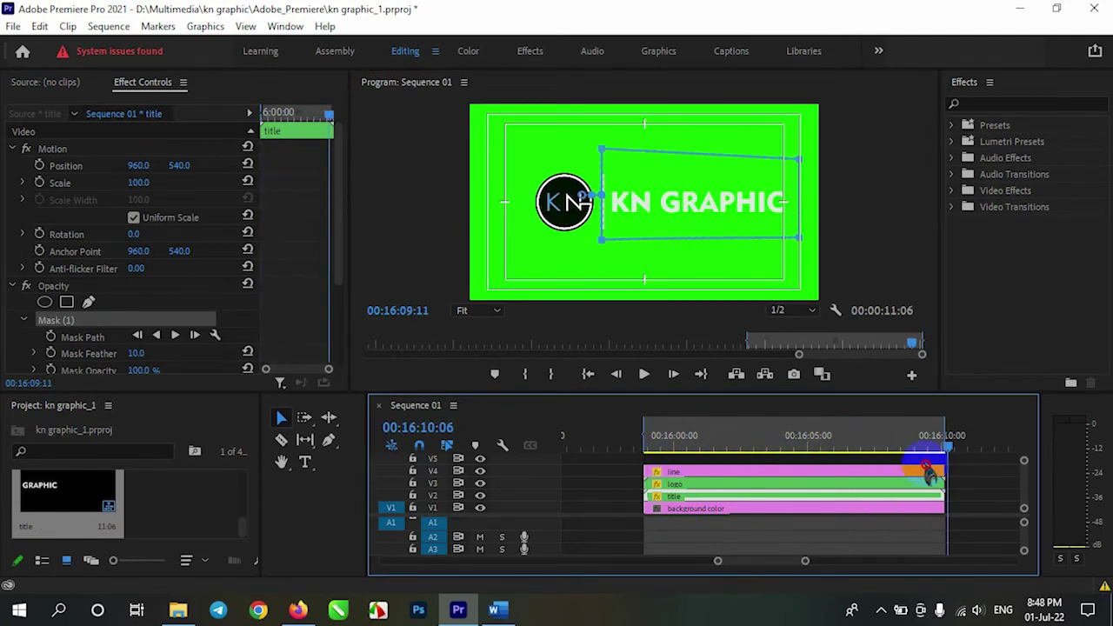
click(634, 485)
click(661, 442)
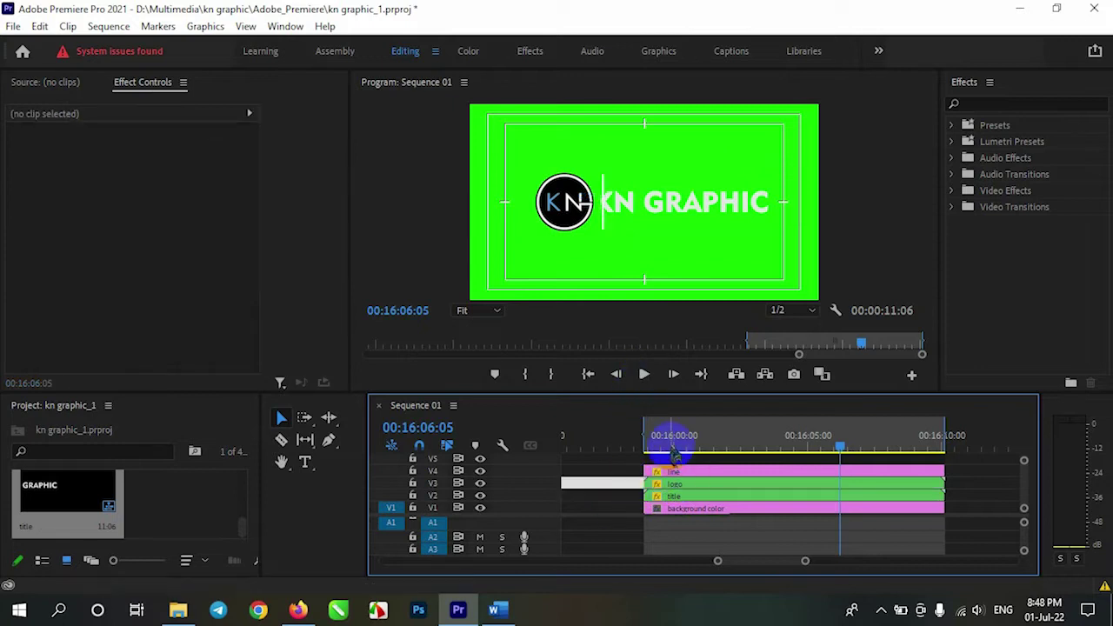
click(875, 376)
key(grave)
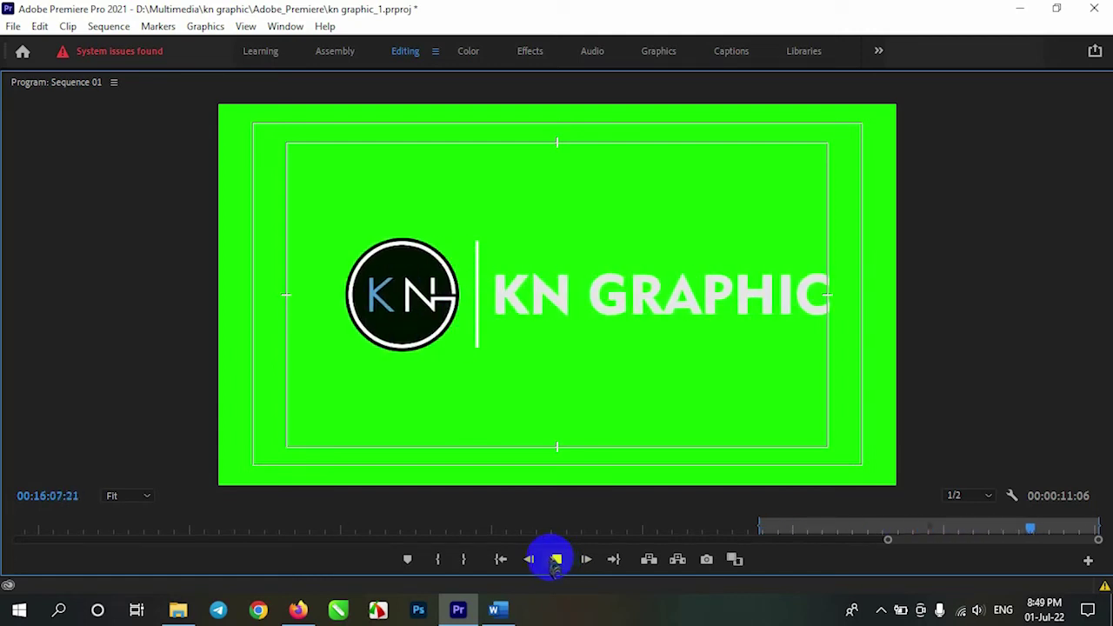
Exit the full-screen preview and move the playhead to 00:16:02:17.
key(grave)
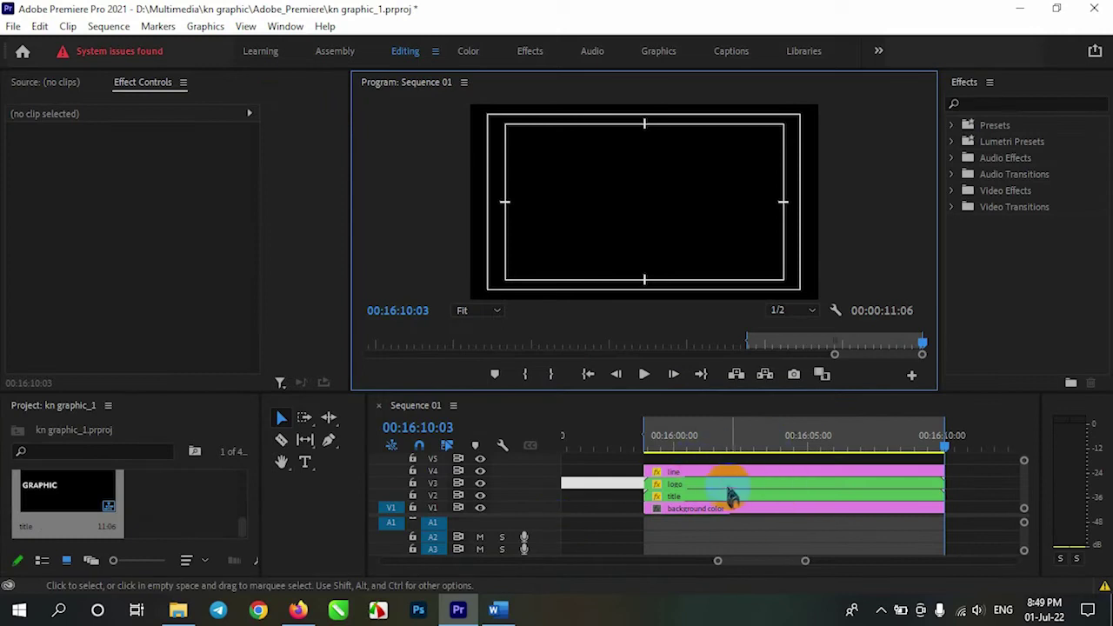
click(745, 497)
click(747, 448)
Select the nested logo clip, check its mask settings, and scrub to where the full title shows.
click(735, 485)
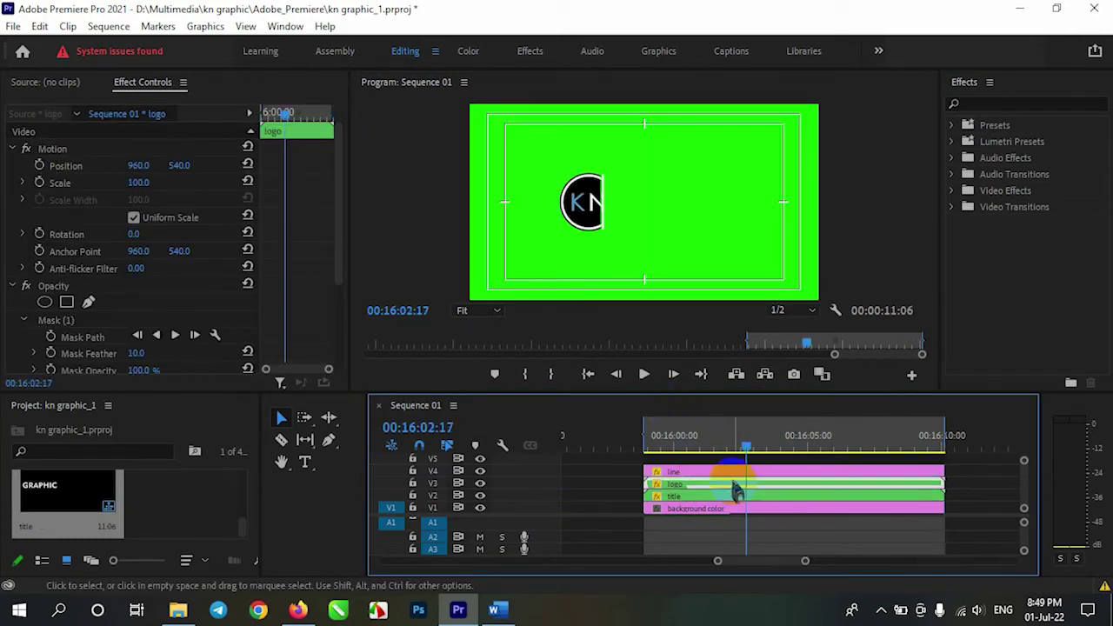
click(104, 311)
click(617, 235)
click(97, 304)
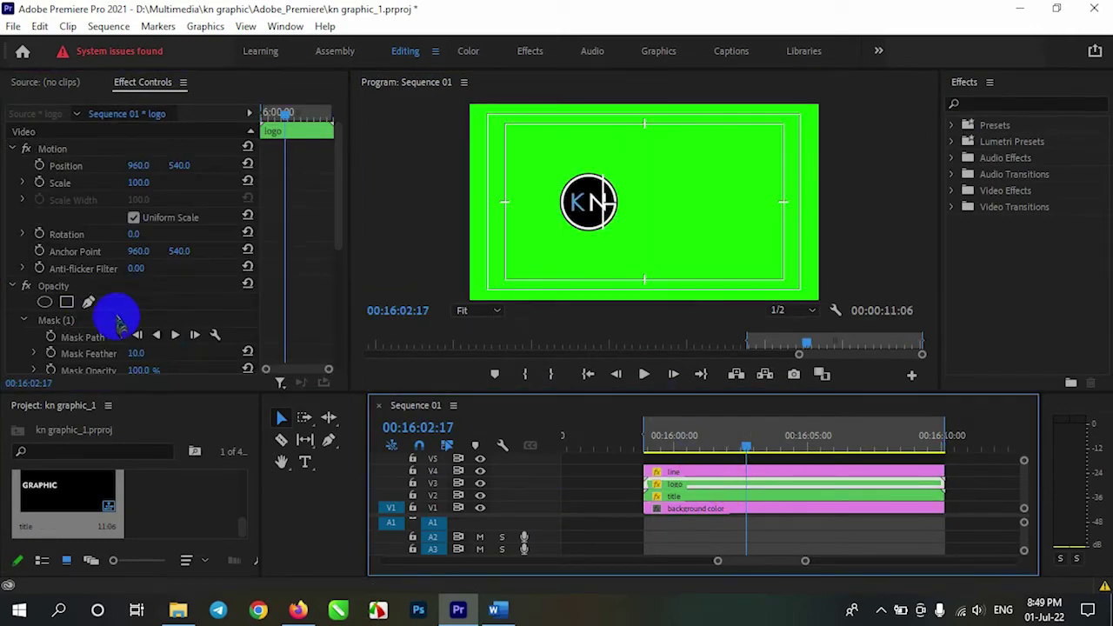
click(750, 490)
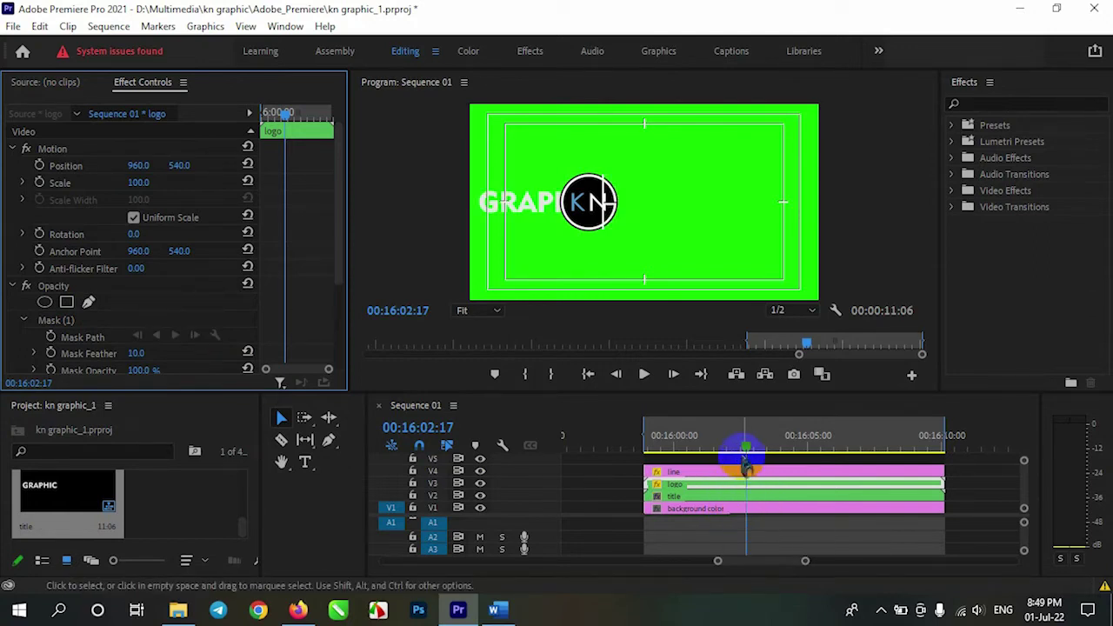
drag(746, 452, 855, 452)
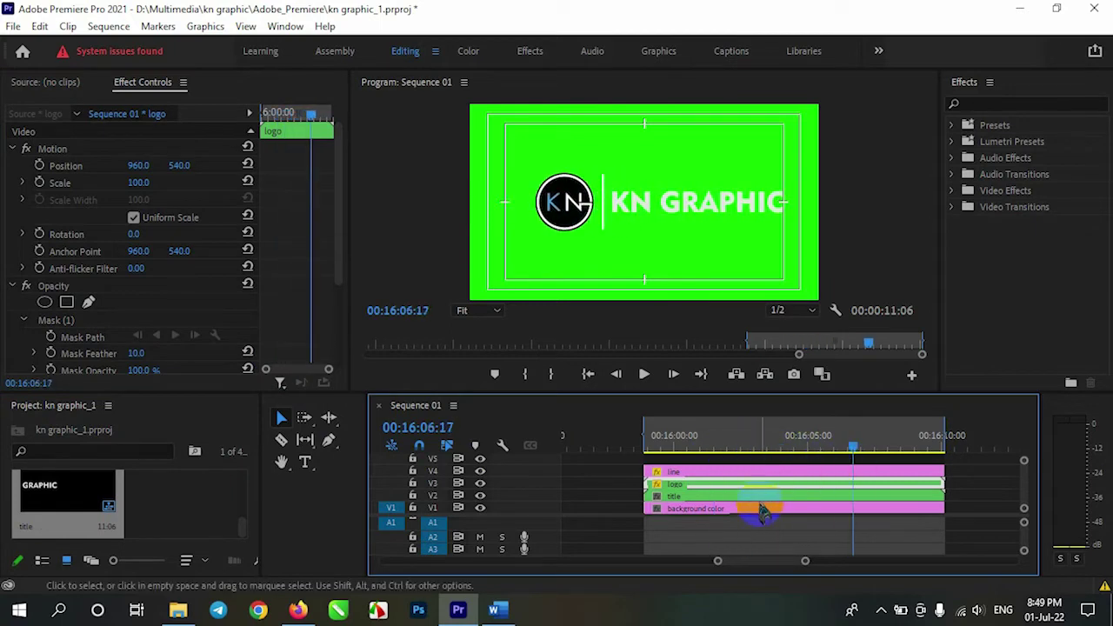
click(89, 302)
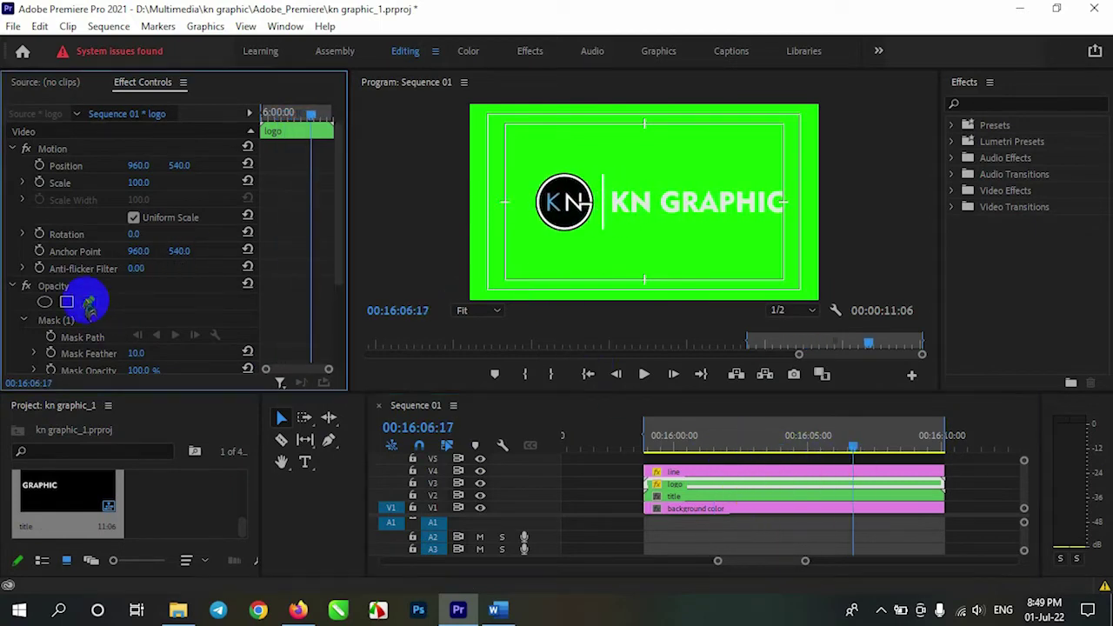
Redraw the logo mask with its right edge on the divider, then inspect it at 150% zoom.
click(605, 244)
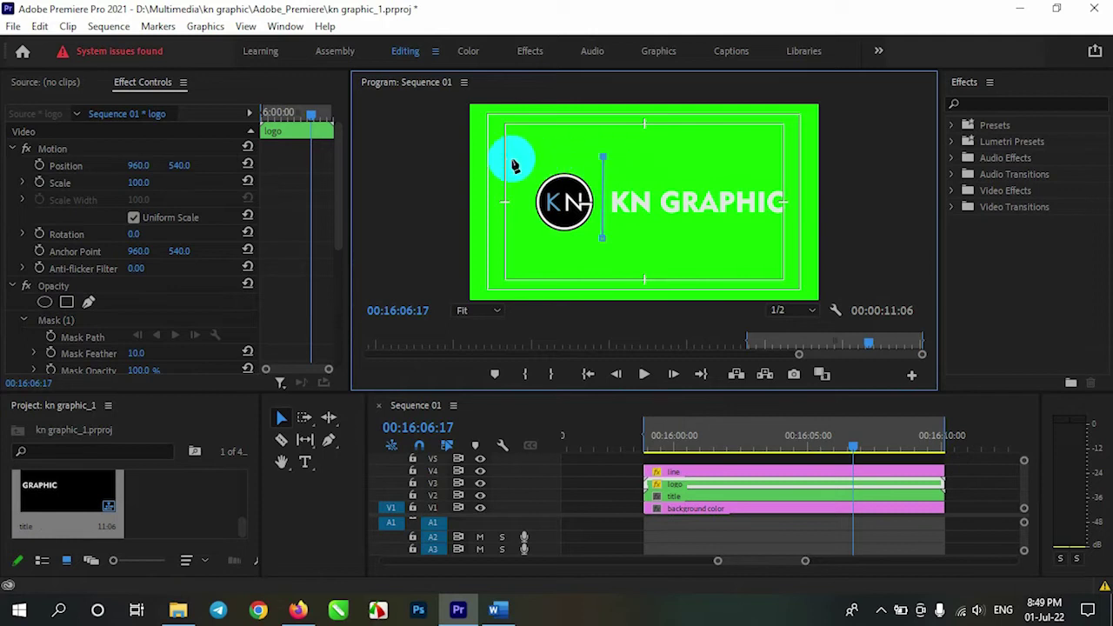
click(601, 237)
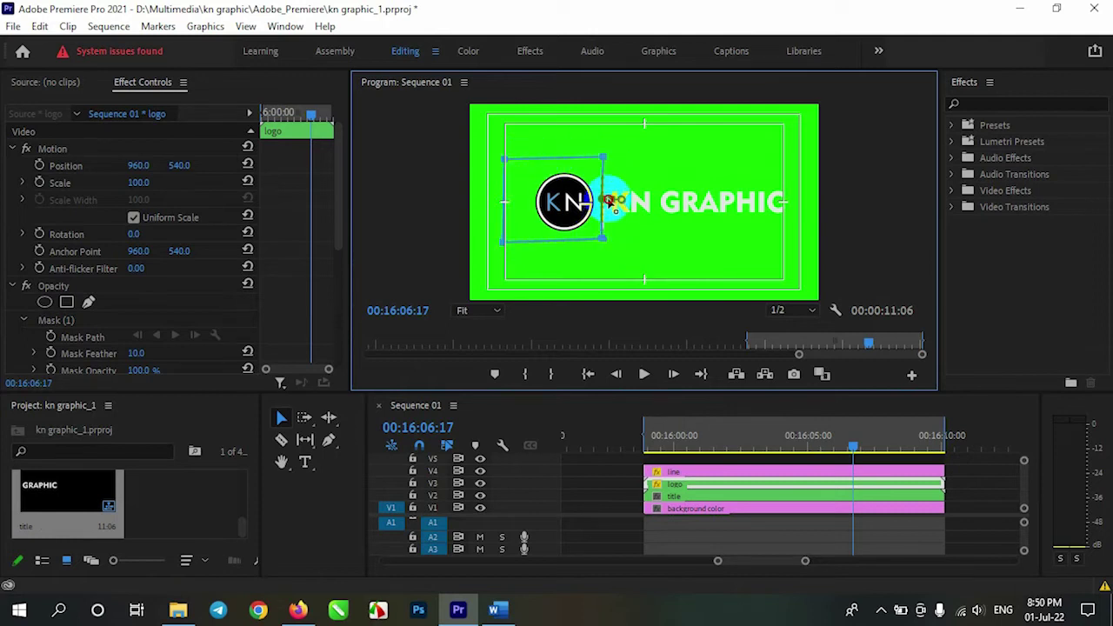
click(497, 310)
click(481, 439)
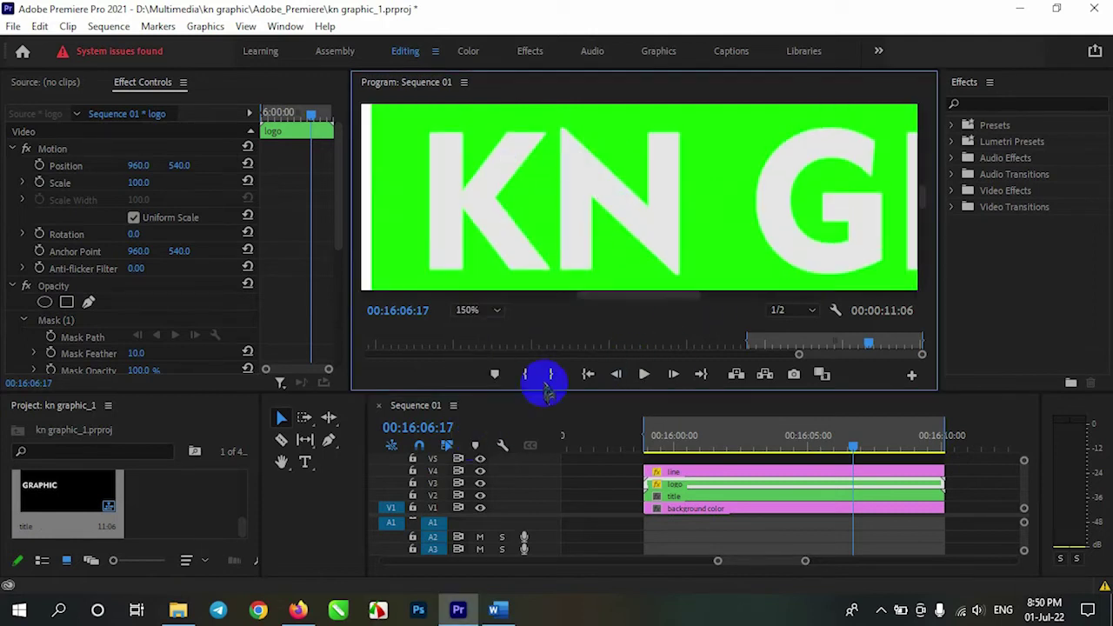
scroll(559, 298, left, 4)
scroll(922, 222, down, 3)
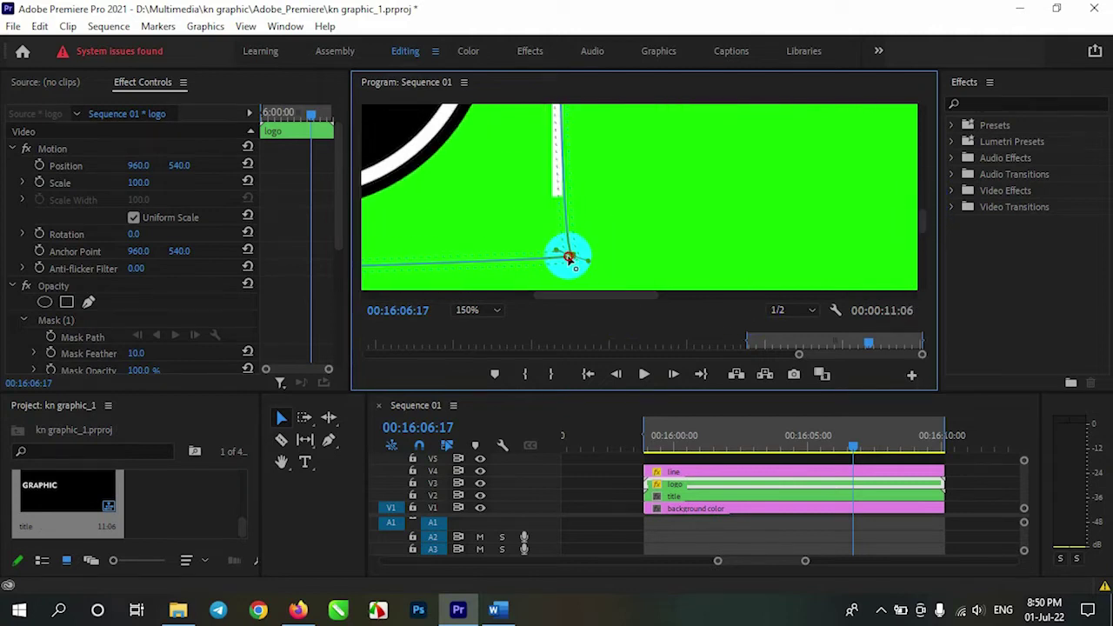
scroll(925, 218, up, 3)
scroll(914, 154, down, 4)
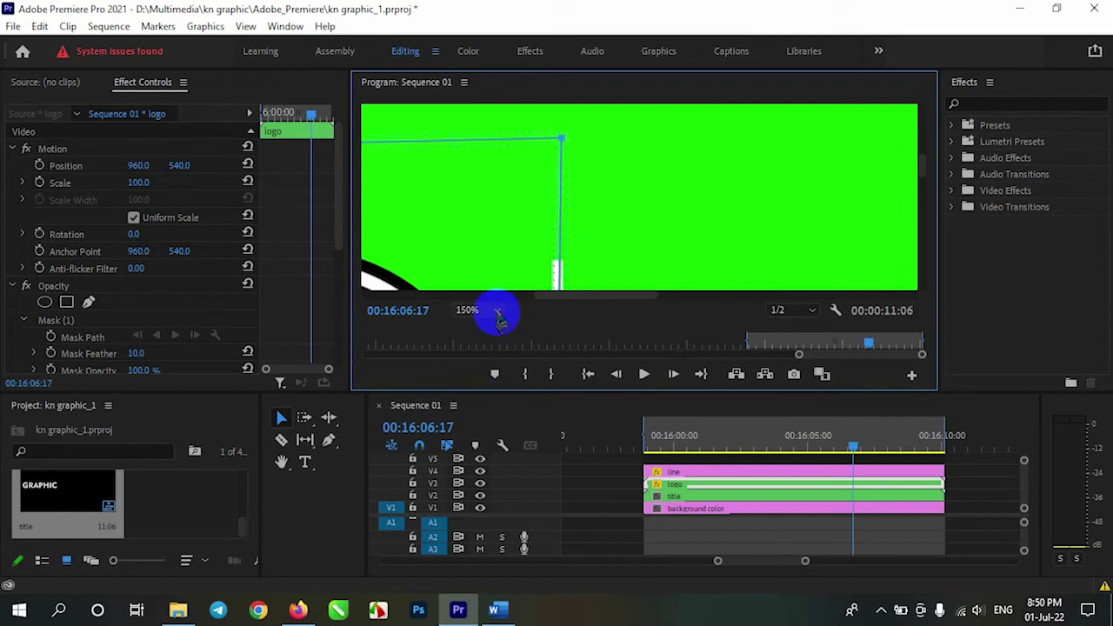
click(497, 311)
Select the title clip and fit the whole frame in the Program monitor.
click(487, 376)
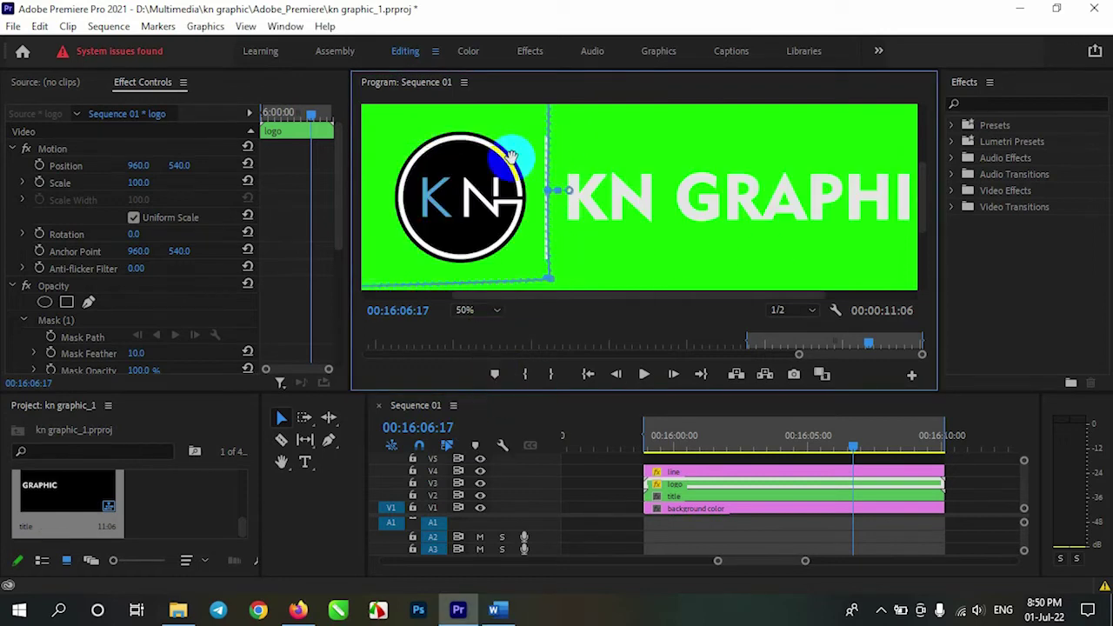
click(822, 495)
click(484, 313)
click(487, 363)
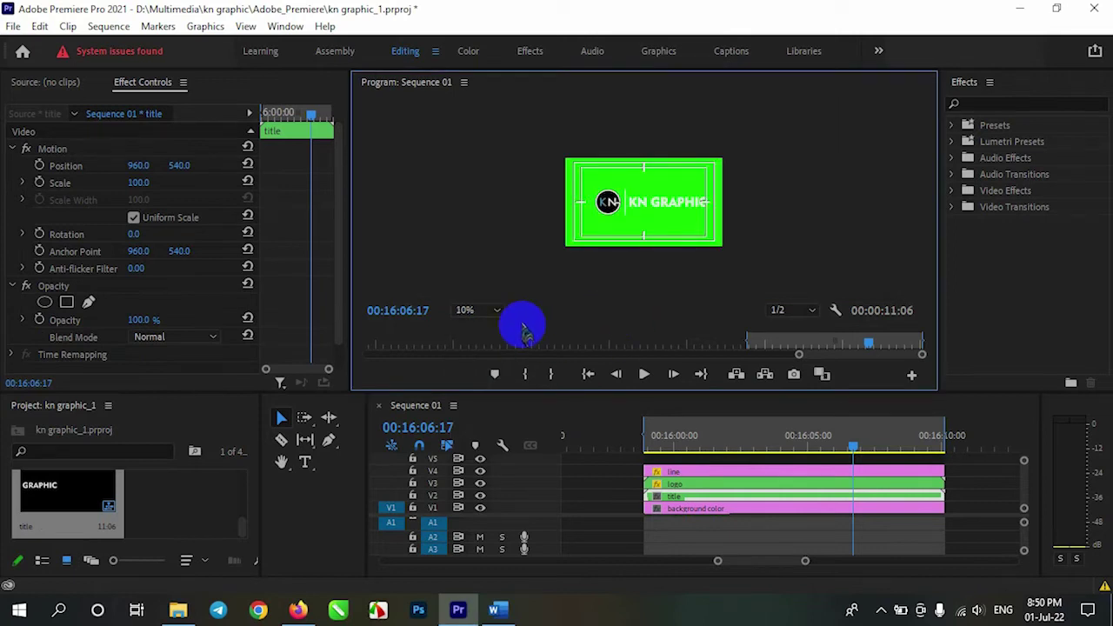
click(500, 312)
click(554, 286)
Draw a four-point mask on the title starting just right of the logo.
click(92, 302)
click(600, 235)
click(605, 187)
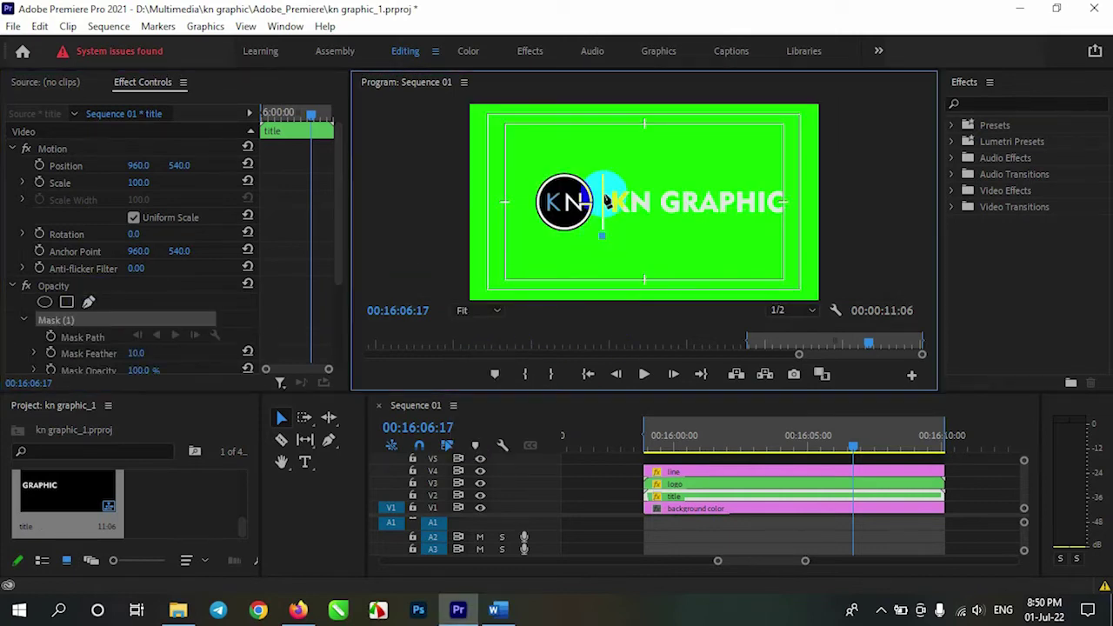
click(795, 159)
click(796, 252)
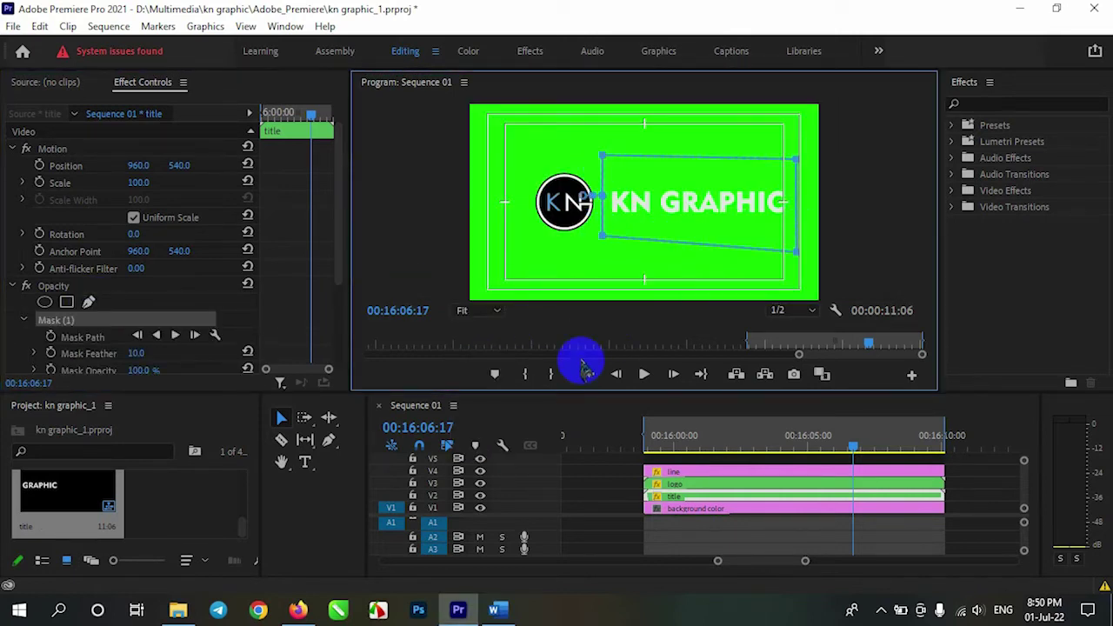
Inspect the title mask at 100% zoom, then fit the frame and return to the clip start.
click(483, 311)
click(485, 427)
scroll(926, 169, up, 2)
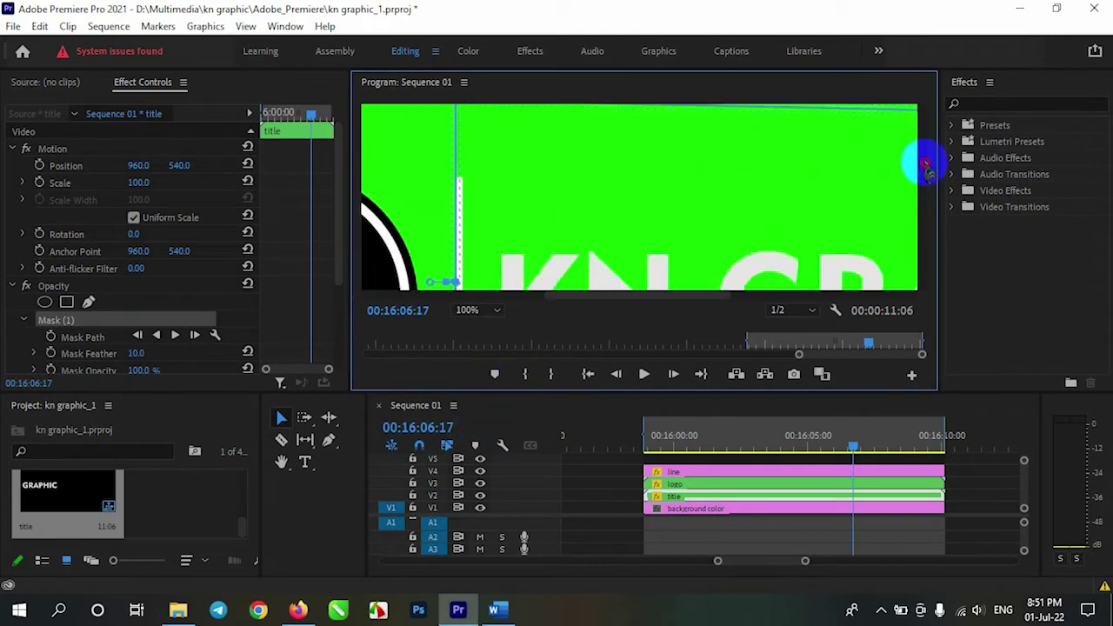
scroll(926, 170, down, 3)
click(478, 311)
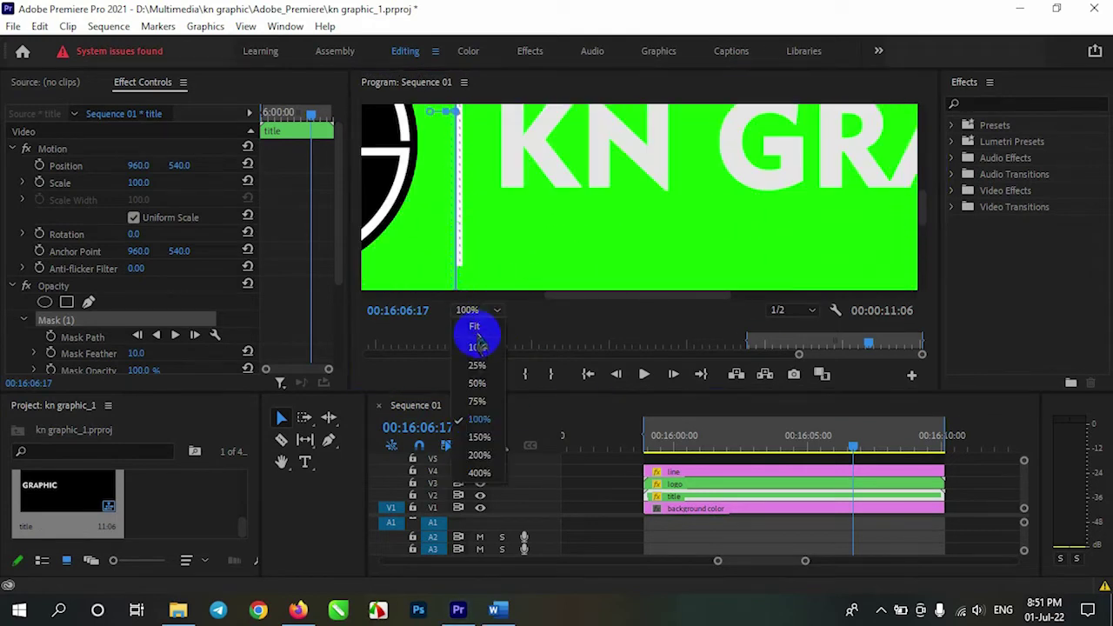
click(474, 328)
click(589, 374)
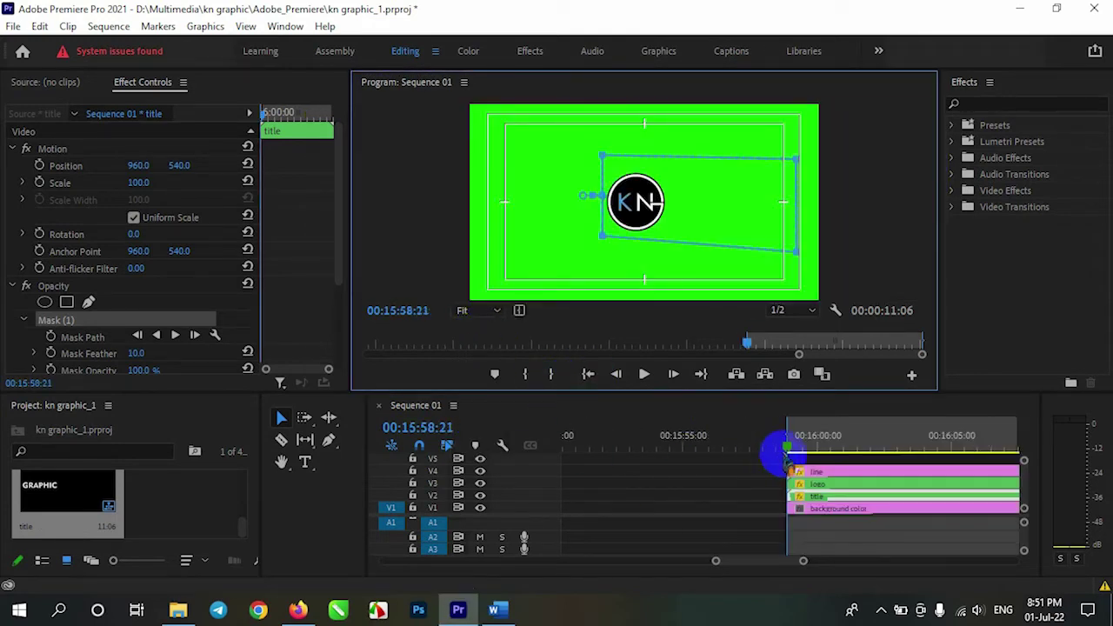
Play the lower-third reveal and stop once KN GRAPHIC is fully shown beside the logo.
click(643, 375)
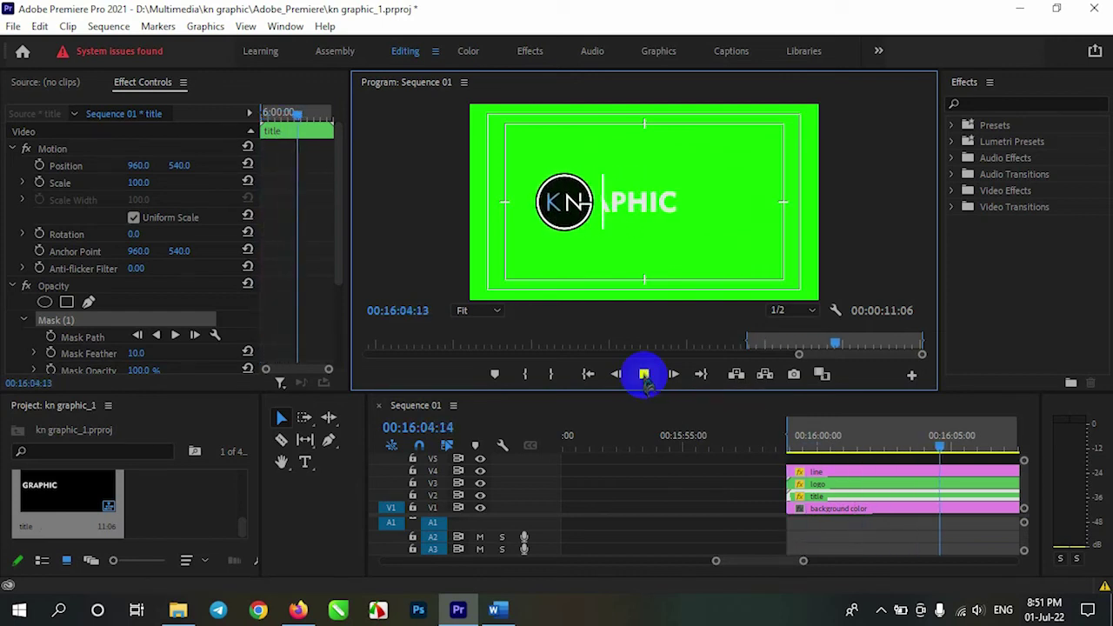
click(643, 376)
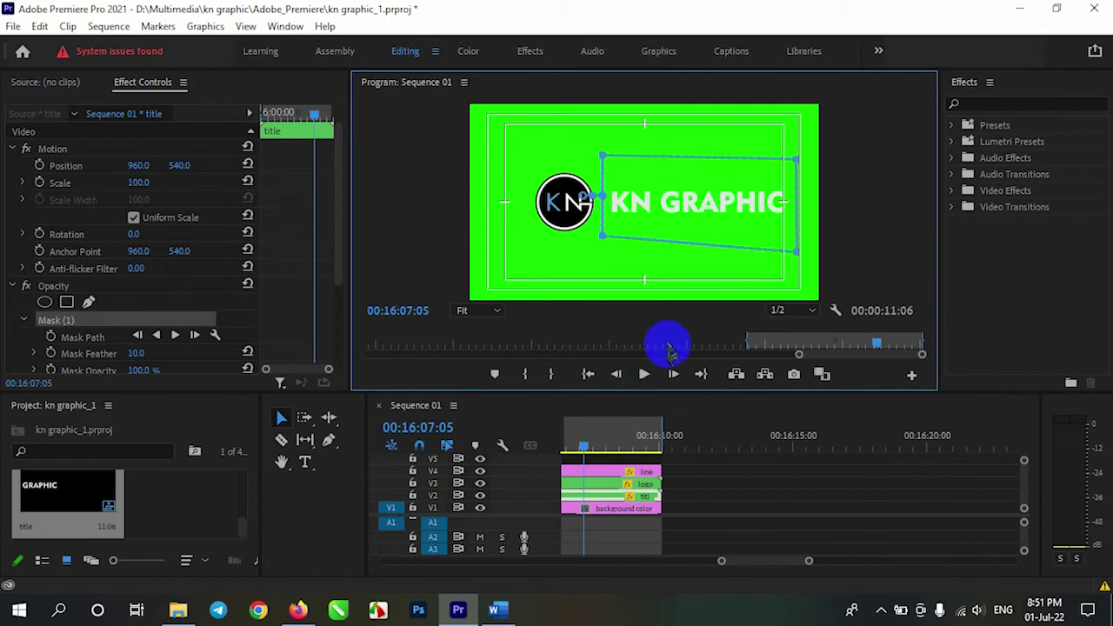
drag(775, 564, 771, 564)
Redraw a free-form mask on the logo clip edged at the divider line, and scrub to check it.
click(736, 503)
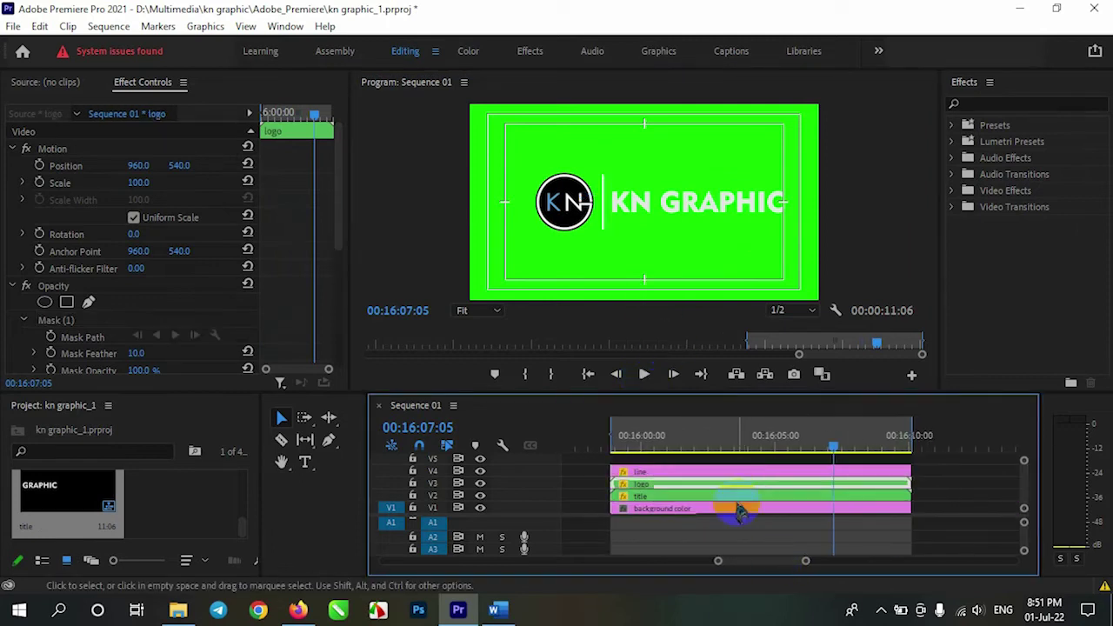
drag(820, 443, 661, 448)
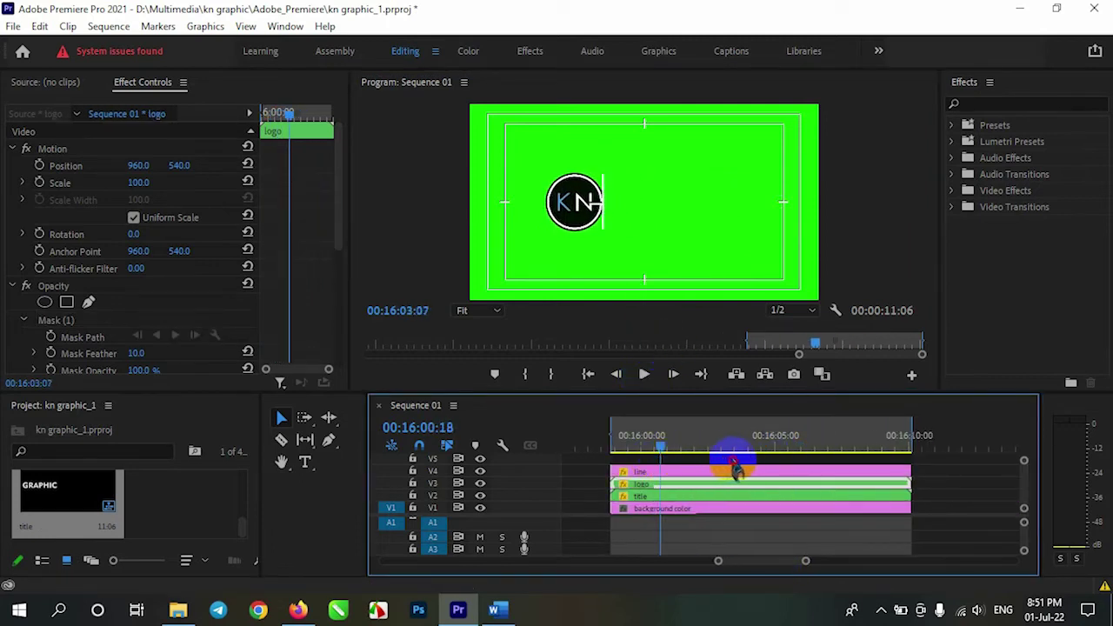
click(743, 447)
click(89, 303)
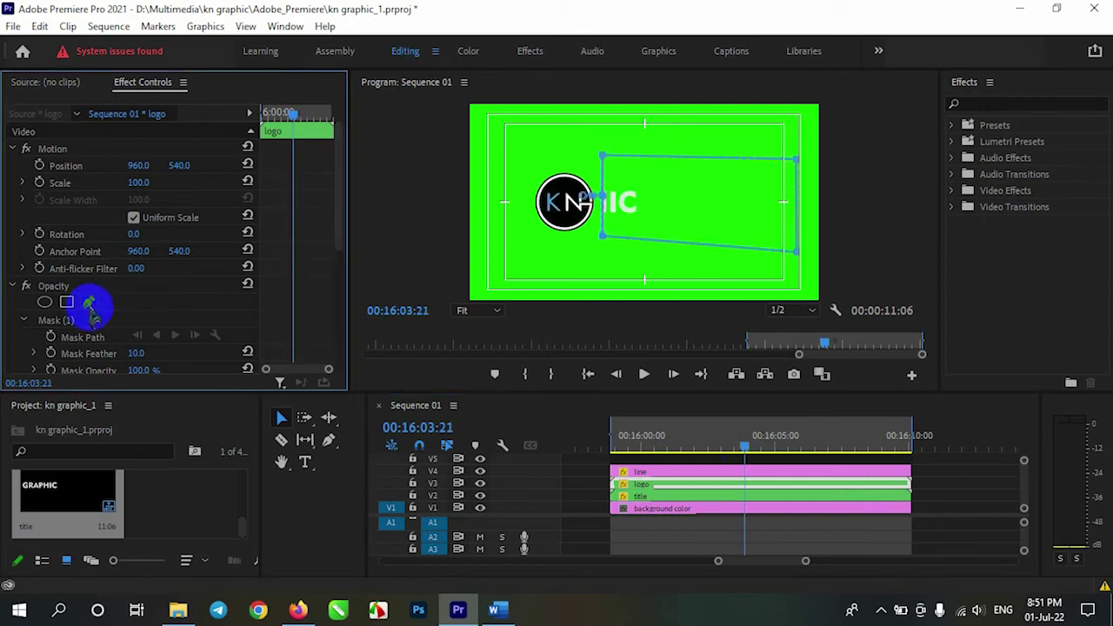
click(599, 248)
click(511, 161)
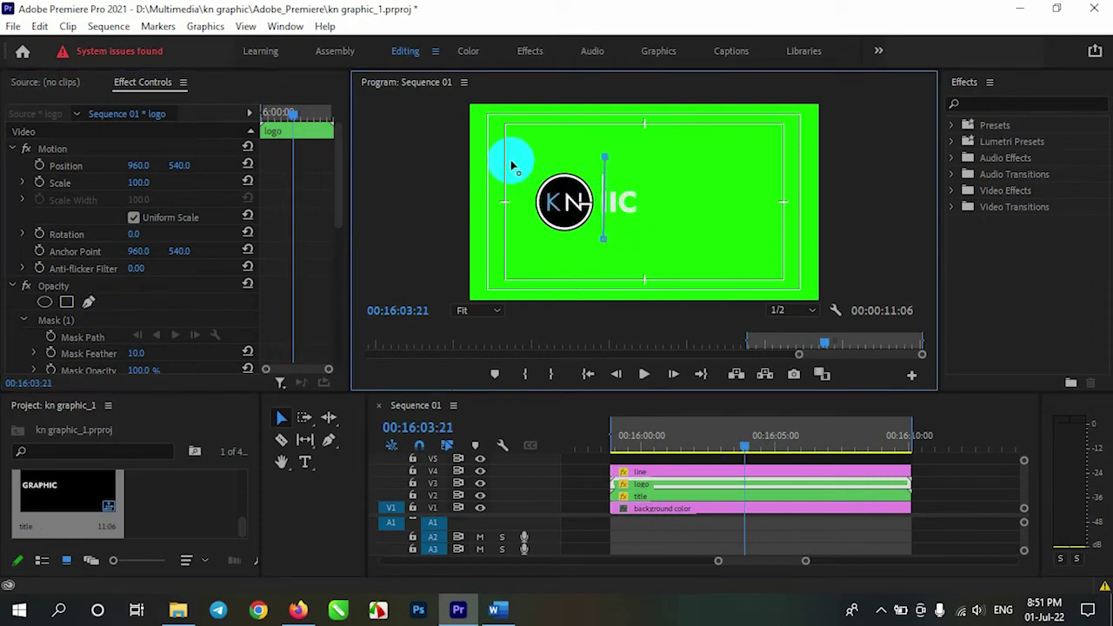
click(512, 256)
click(603, 239)
click(651, 290)
click(745, 453)
drag(745, 452, 711, 448)
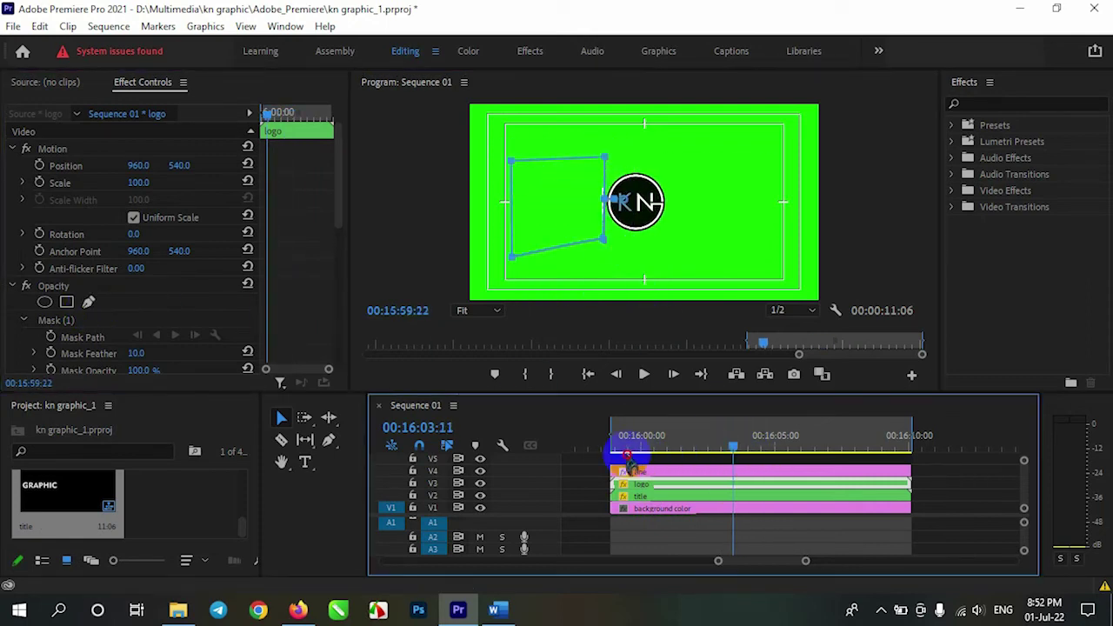
Nest the logo_kn.png clip into a sequence named 'logo'.
click(634, 485)
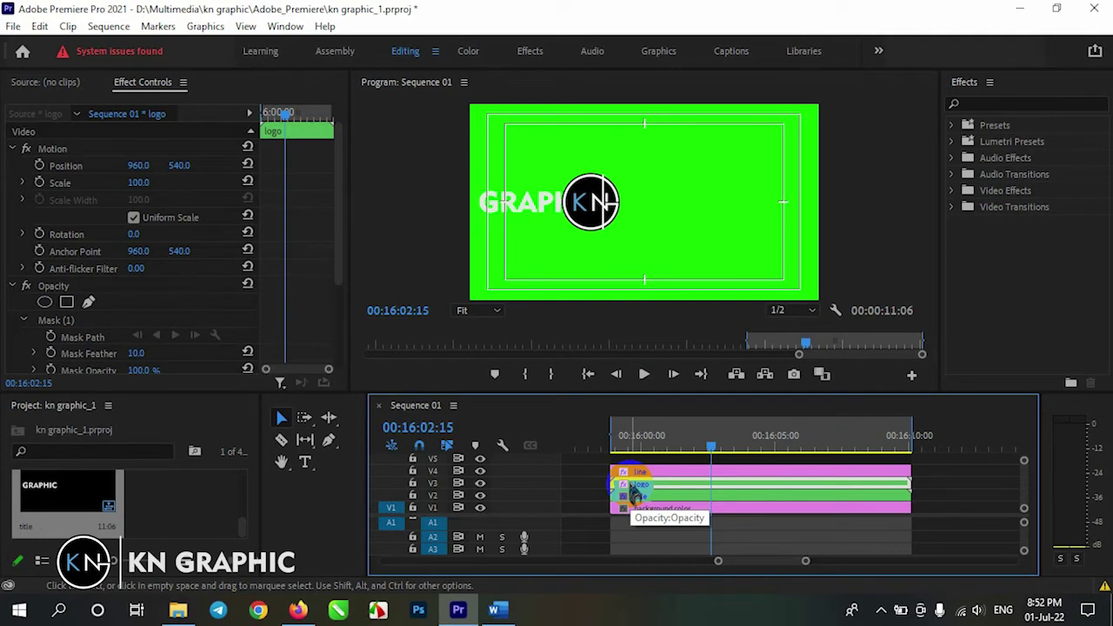
click(695, 484)
click(766, 451)
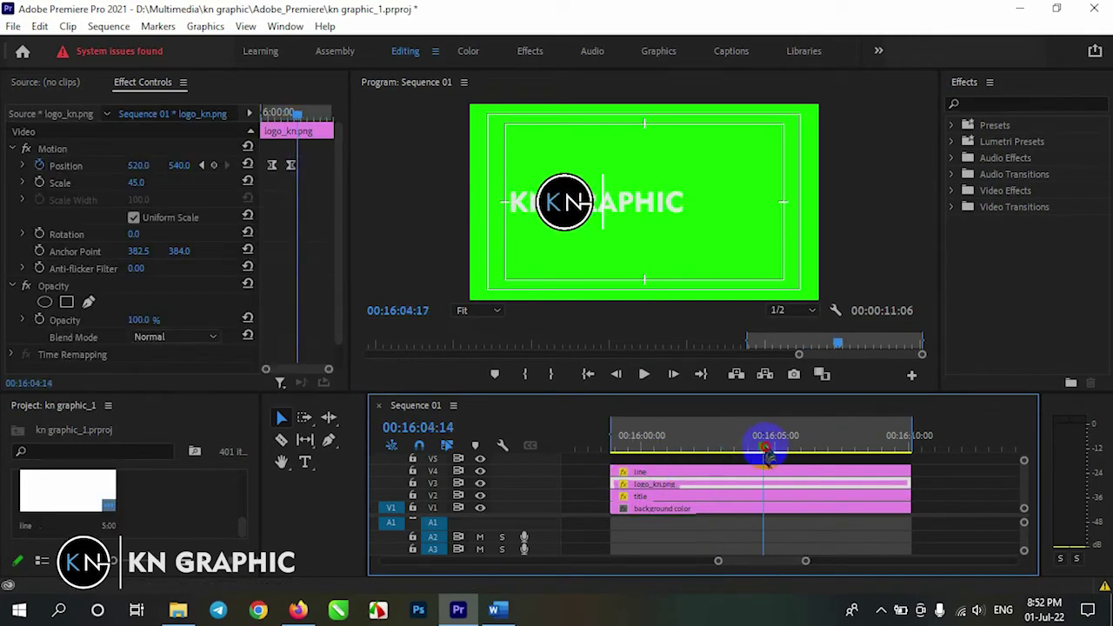
drag(765, 450, 822, 450)
right_click(768, 472)
click(770, 392)
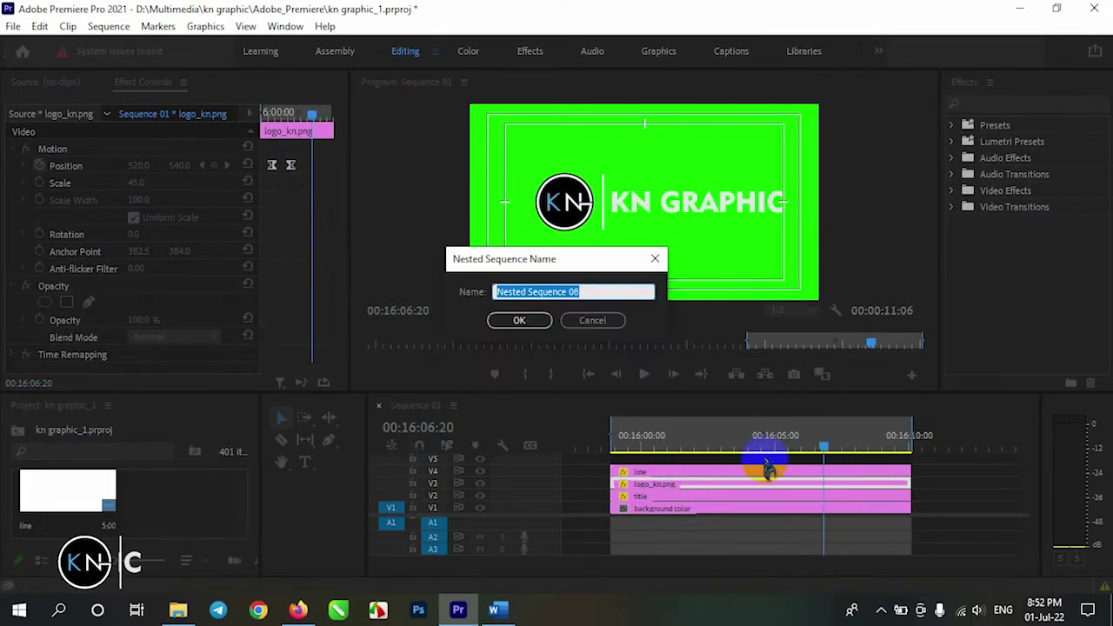
text(logo)
key(Return)
Nest the title clip into a sequence named 'title'.
right_click(785, 497)
click(834, 398)
text(titl)
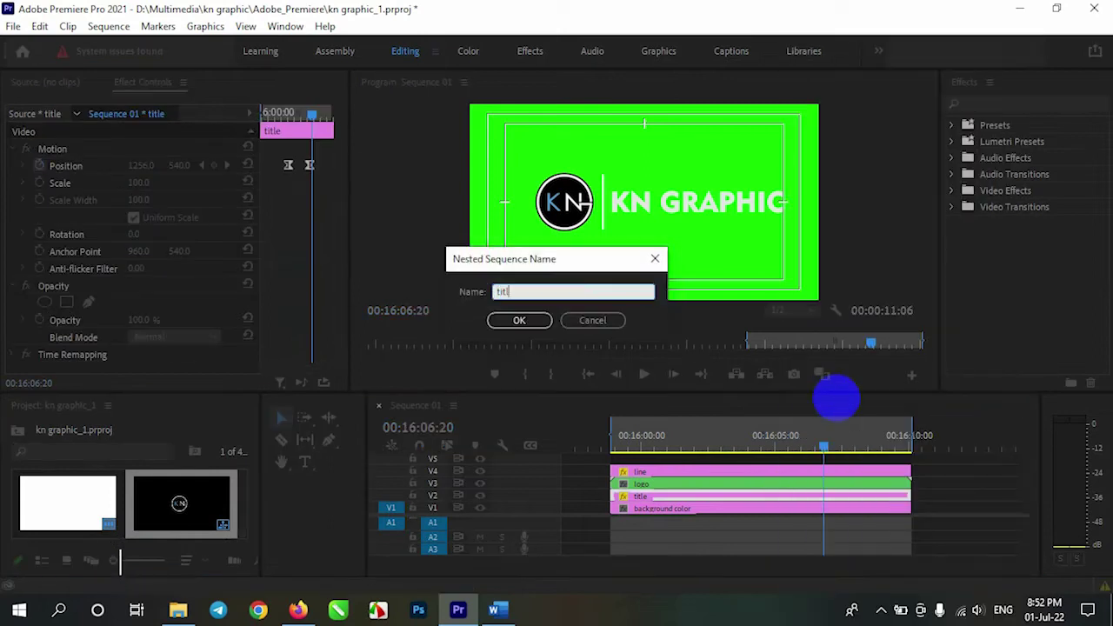
text(e)
key(Return)
click(770, 484)
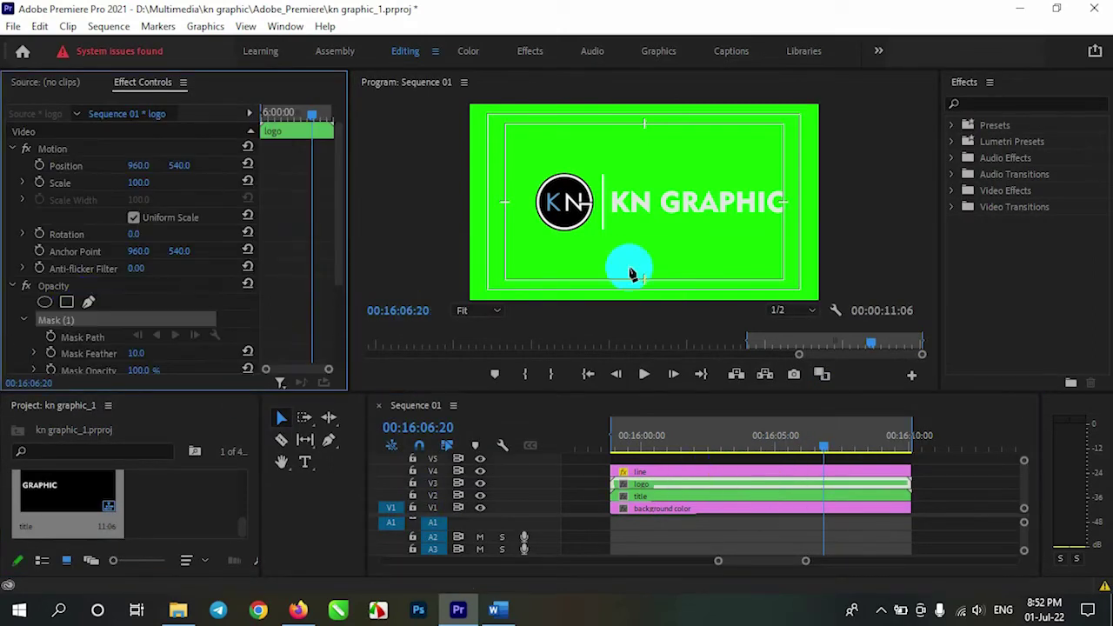
Draw a mask on the logo nest around the circle, left of the divider line.
click(609, 193)
click(516, 170)
click(519, 250)
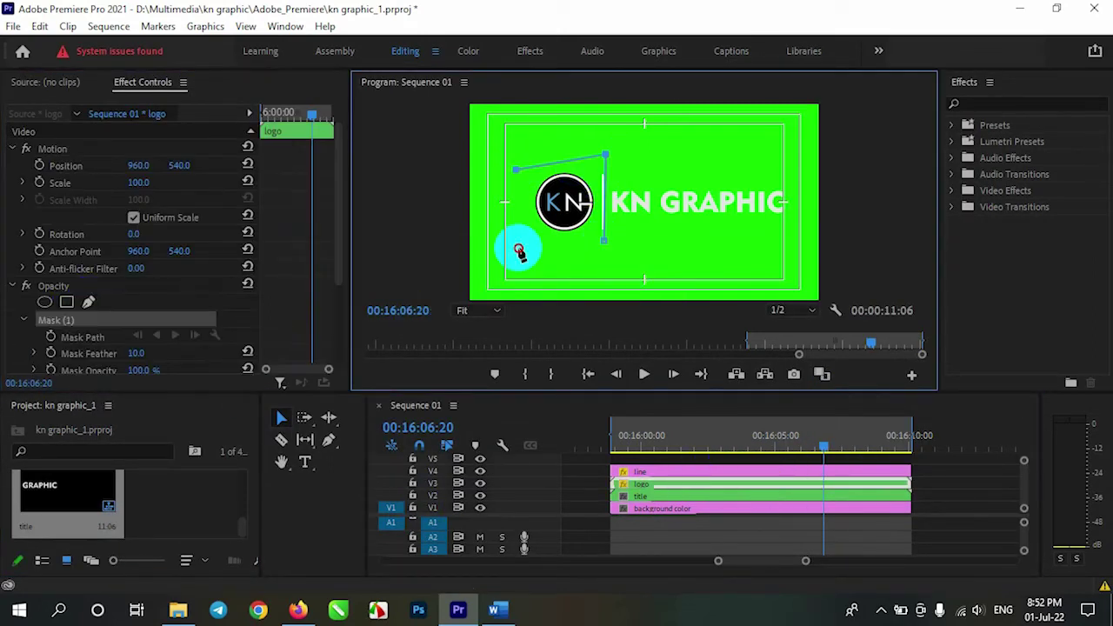
click(606, 244)
Mask the title nest from the divider rightward, then play the lower third from the start.
click(739, 496)
key(ctrl+v)
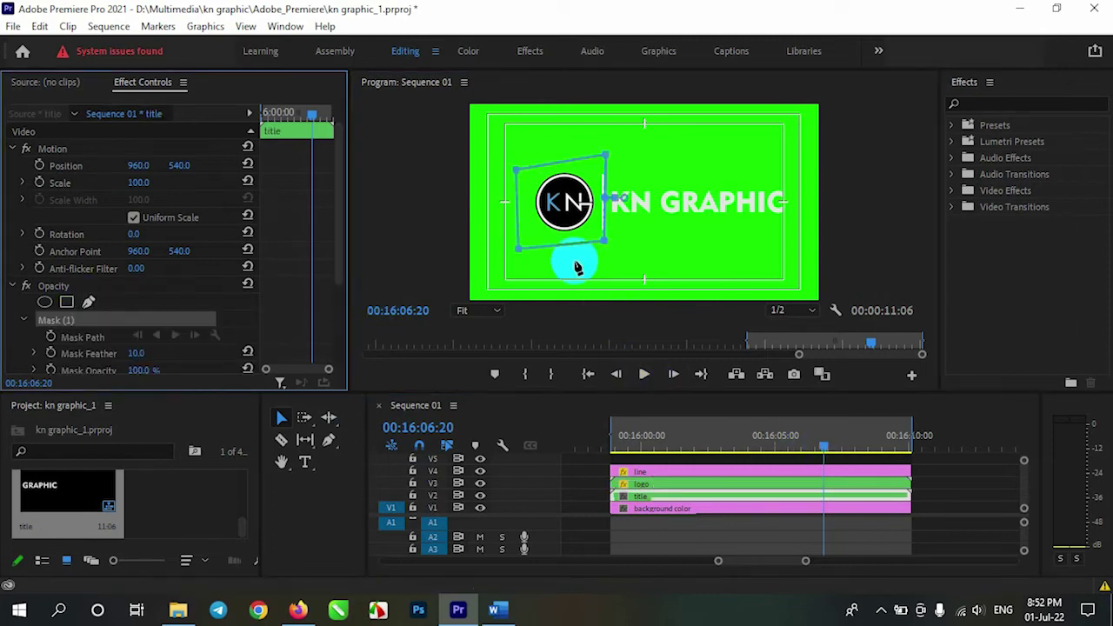
click(601, 244)
click(600, 153)
click(809, 157)
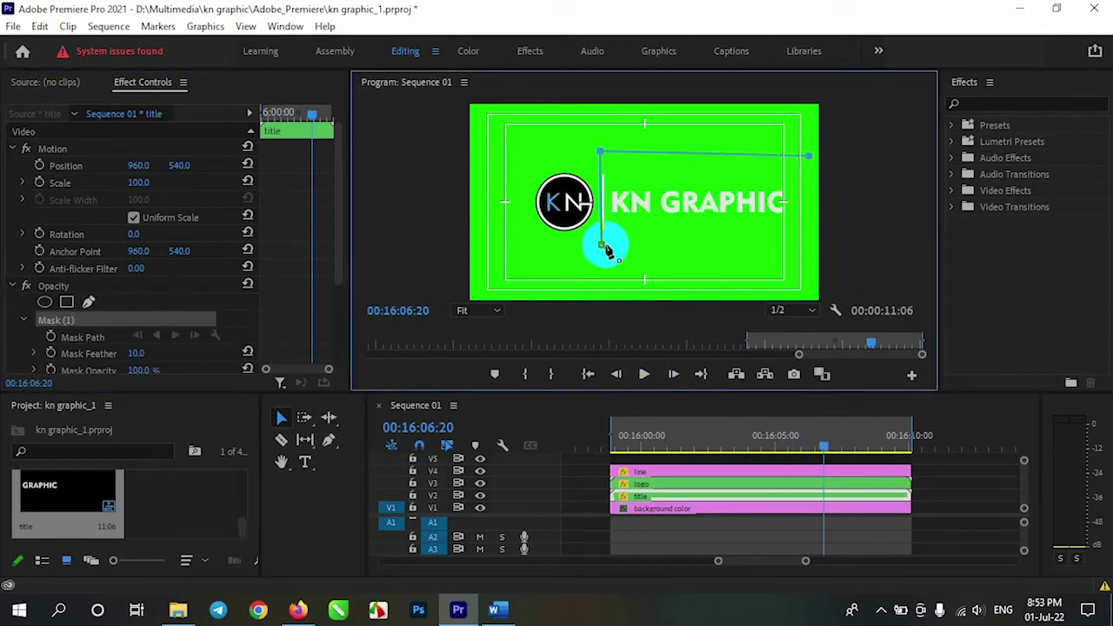
drag(822, 447, 616, 448)
click(644, 374)
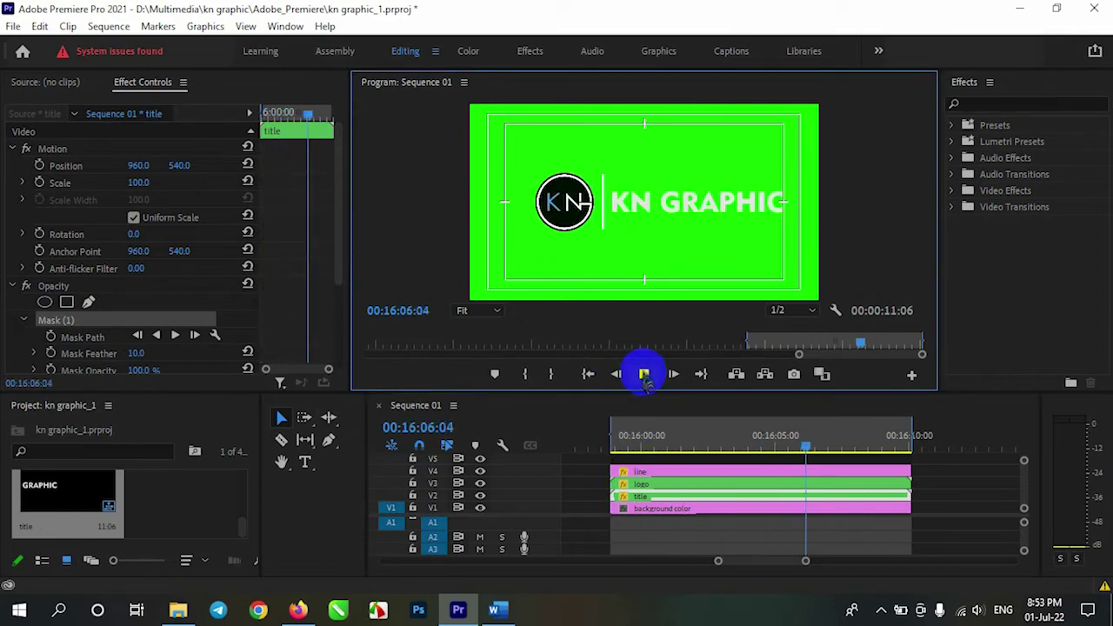
click(632, 329)
drag(743, 570, 747, 561)
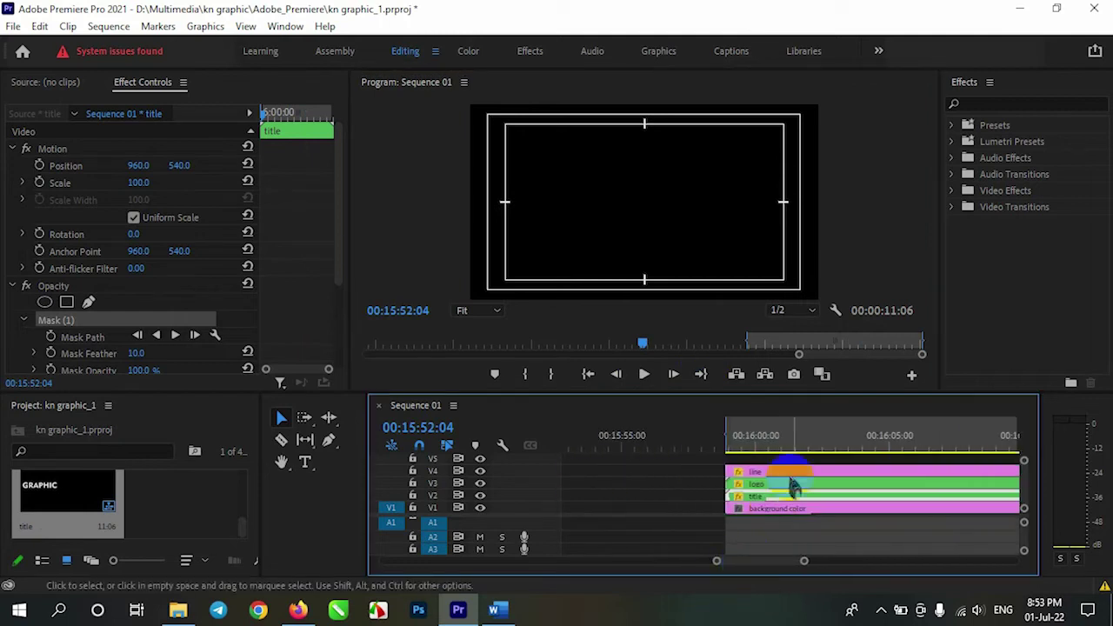
click(799, 435)
drag(619, 264, 662, 209)
key(grave)
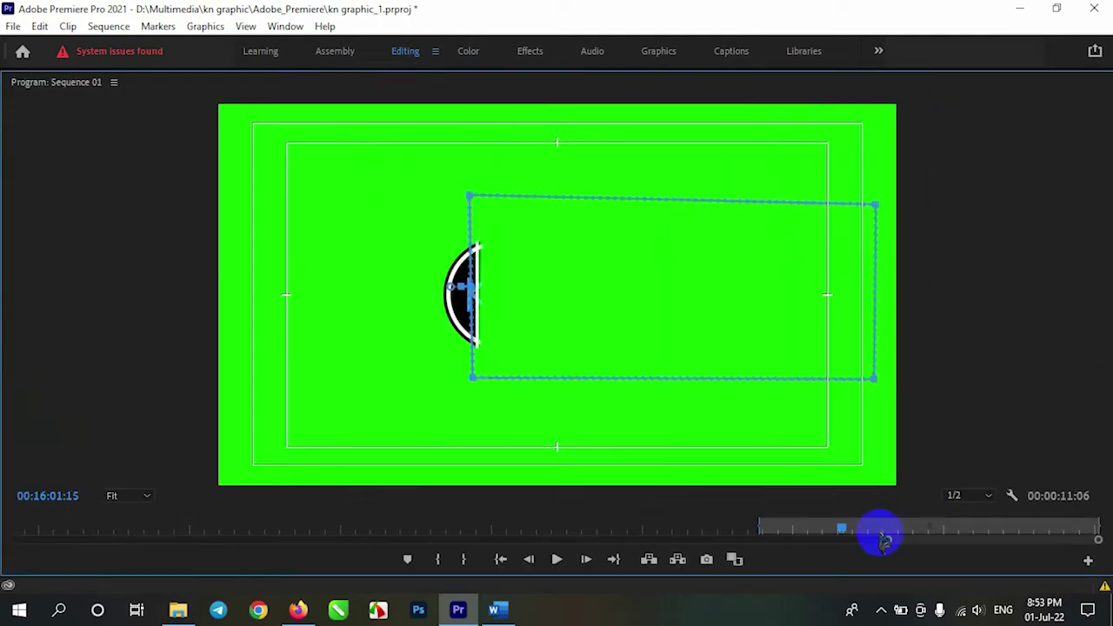
mouse_move(843, 534)
mouse_down()
mouse_move(1032, 537)
mouse_move(757, 539)
mouse_move(833, 539)
mouse_up()
key(grave)
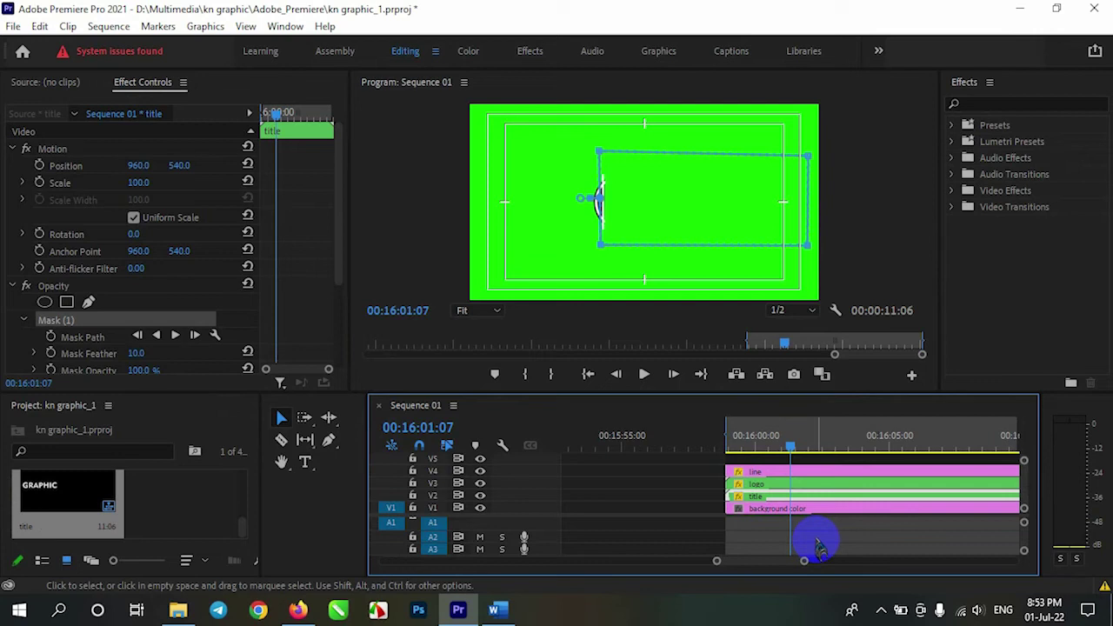
drag(870, 445, 941, 454)
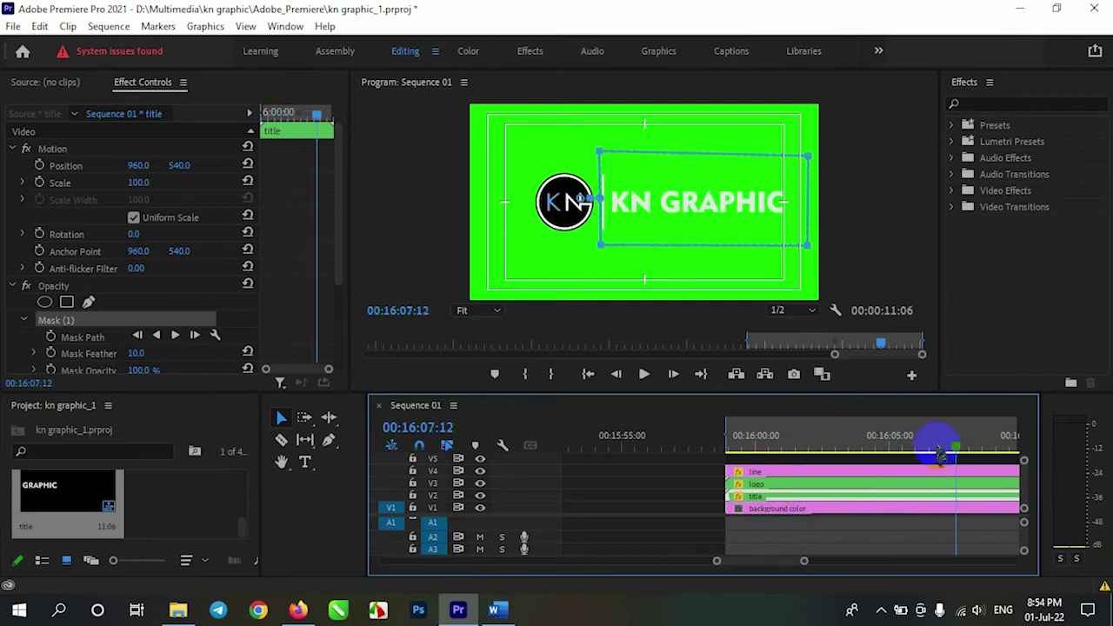
At 100% zoom, nudge the title mask's left corners right against the white divider line.
click(479, 310)
click(484, 441)
scroll(927, 224, down, 1)
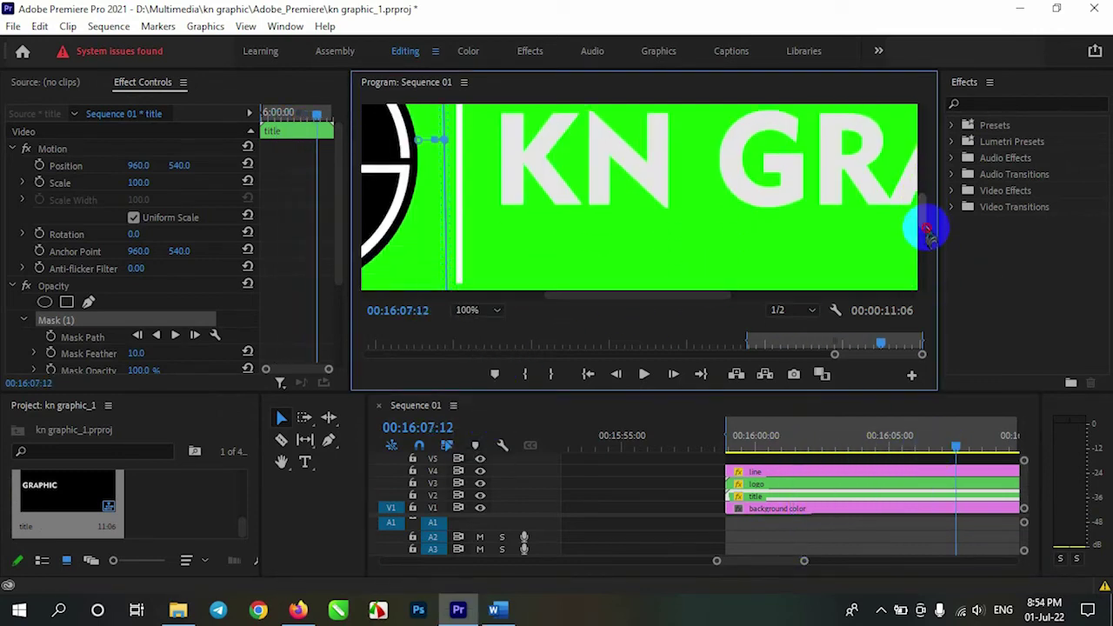
scroll(930, 230, down, 2)
drag(446, 265, 468, 269)
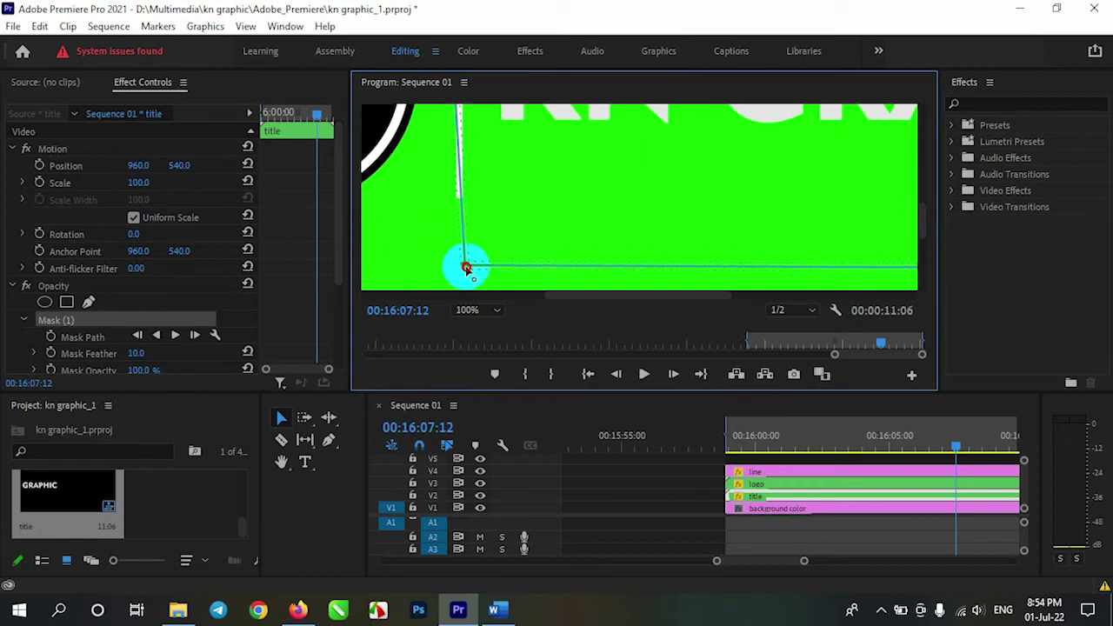
scroll(920, 200, up, 2)
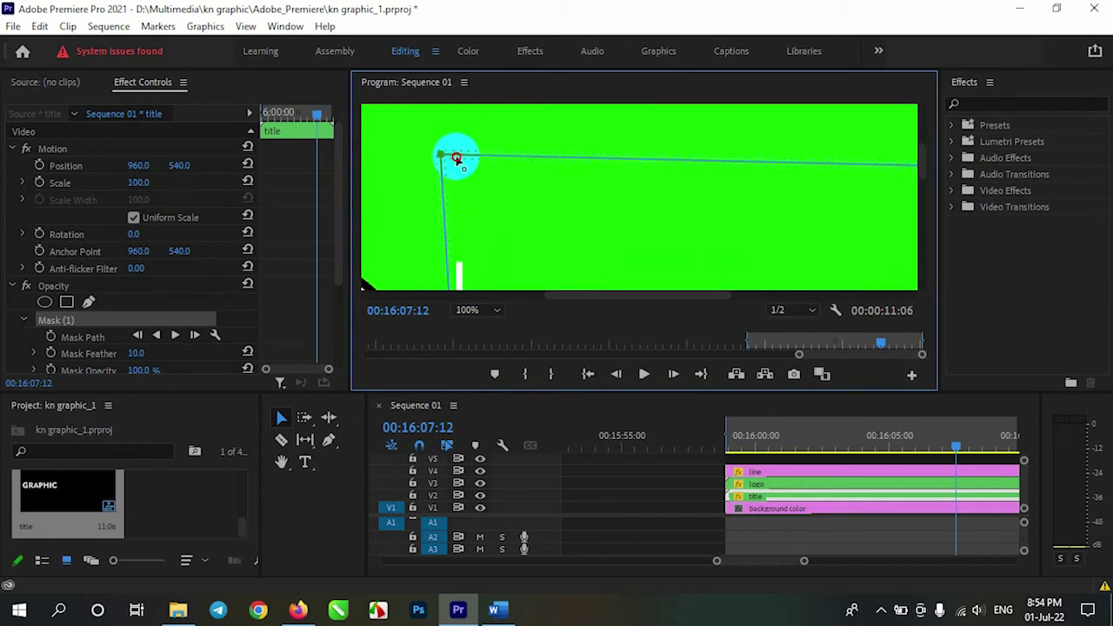
drag(456, 158, 462, 161)
drag(922, 167, 919, 211)
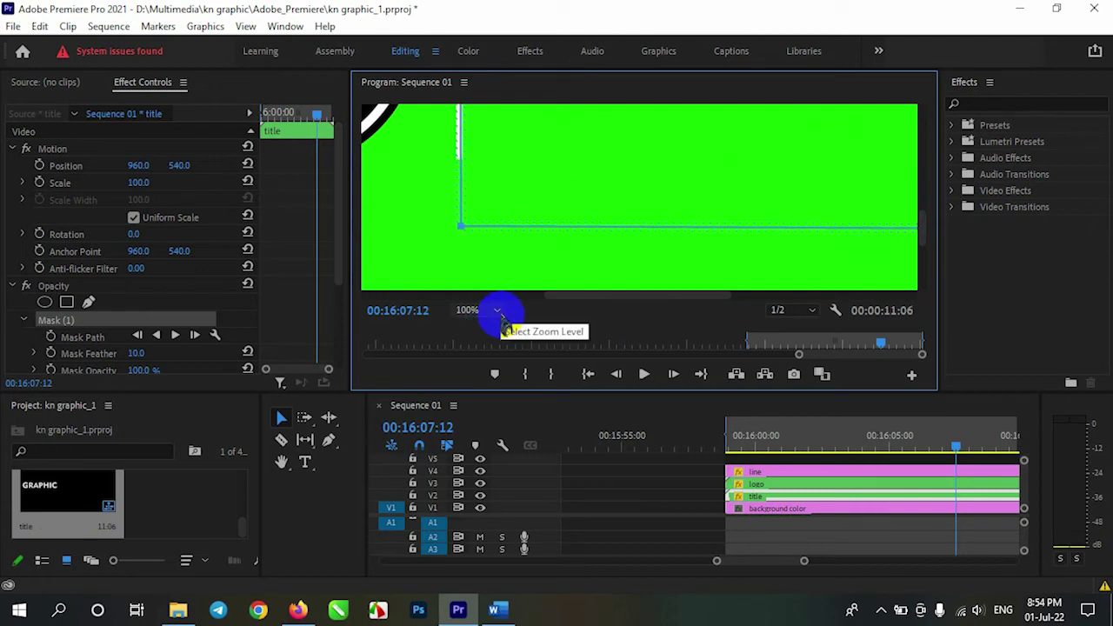
click(497, 312)
Fit the frame, stop the preview, and park the playhead around 00:16:07:05 with the logo clip selected.
click(474, 331)
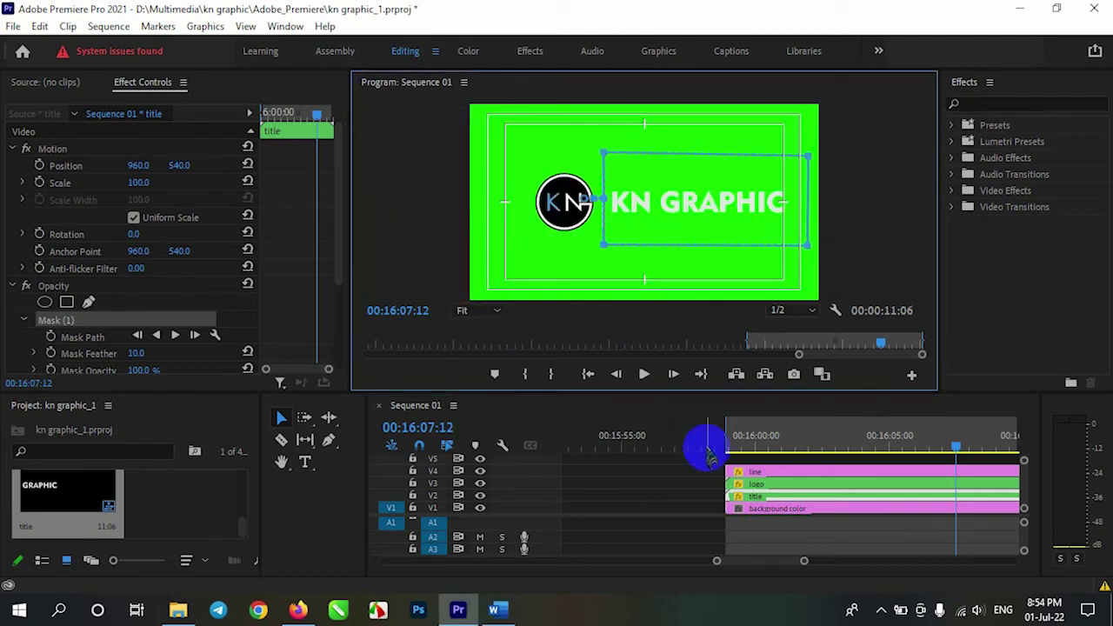
click(586, 374)
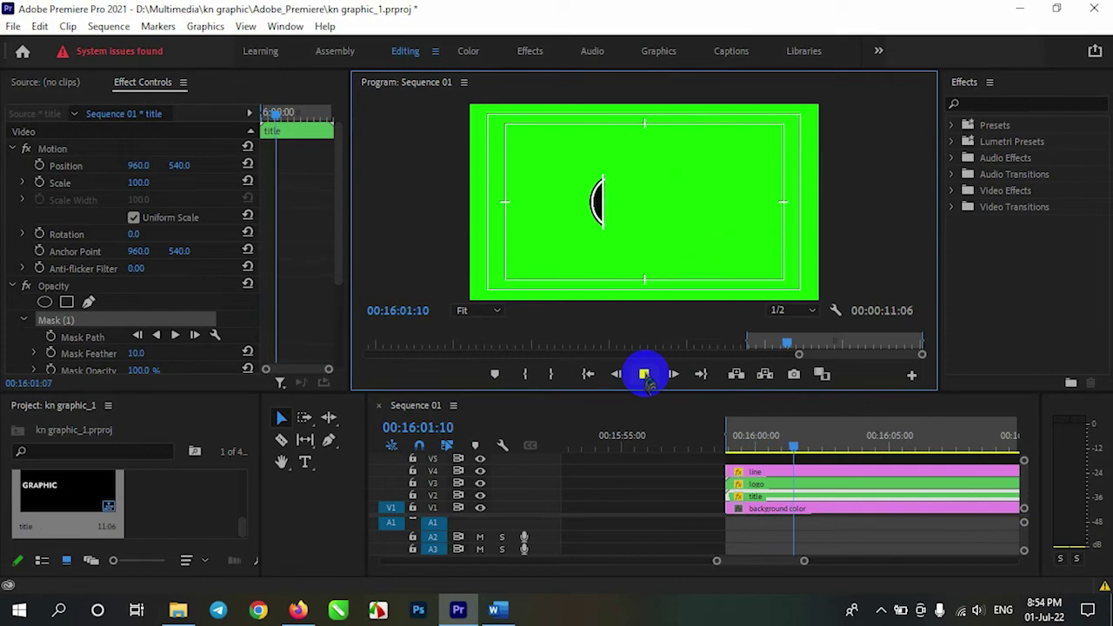
click(643, 374)
click(837, 483)
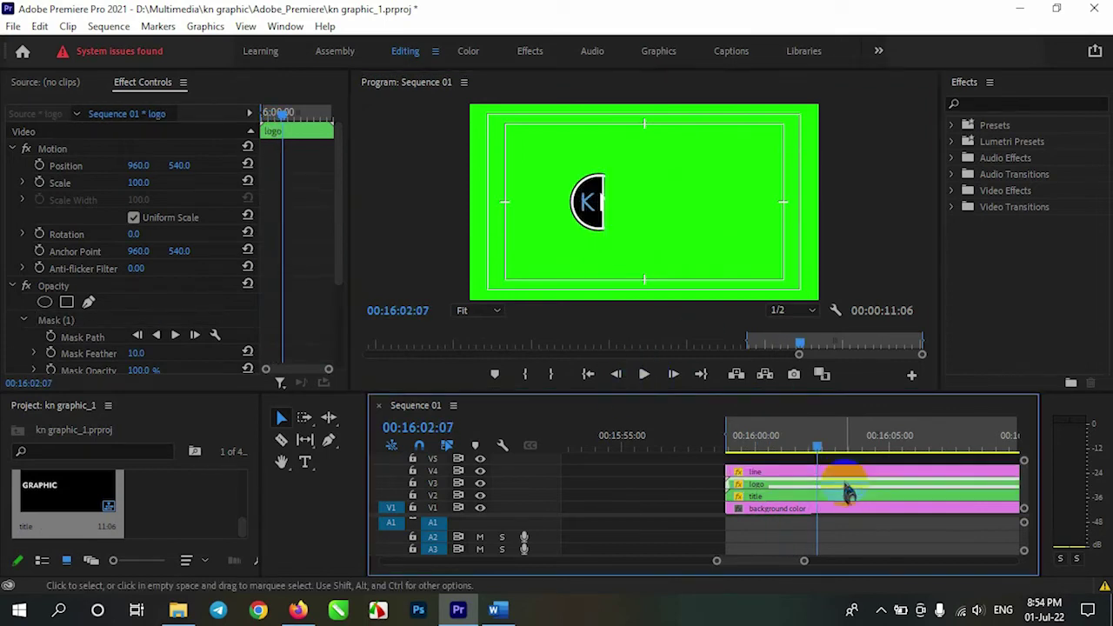
click(88, 302)
drag(820, 449, 950, 470)
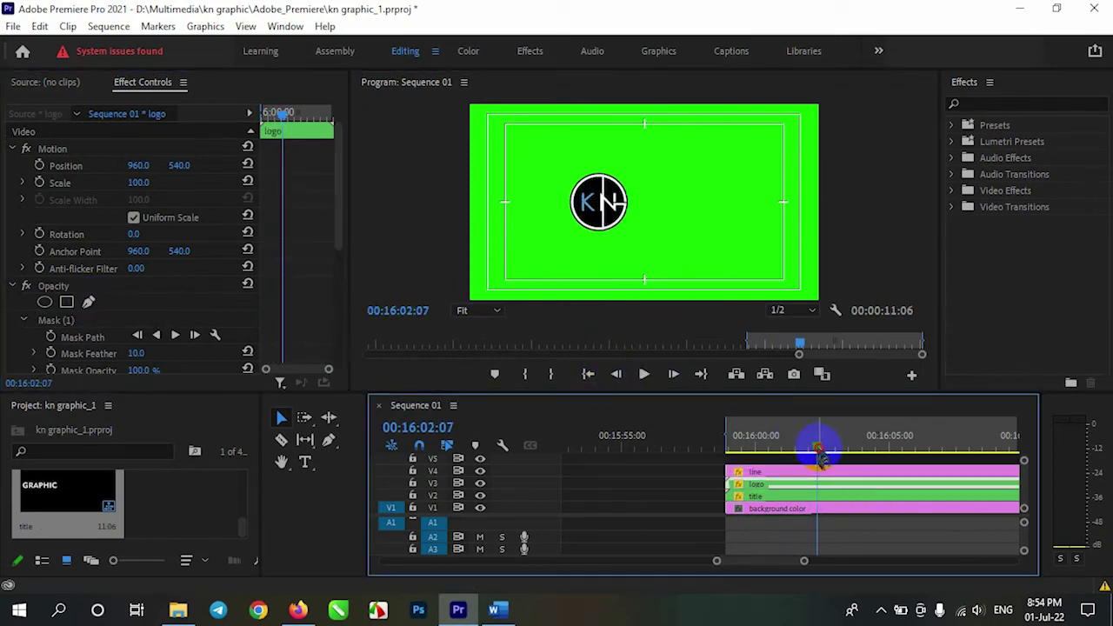
click(89, 301)
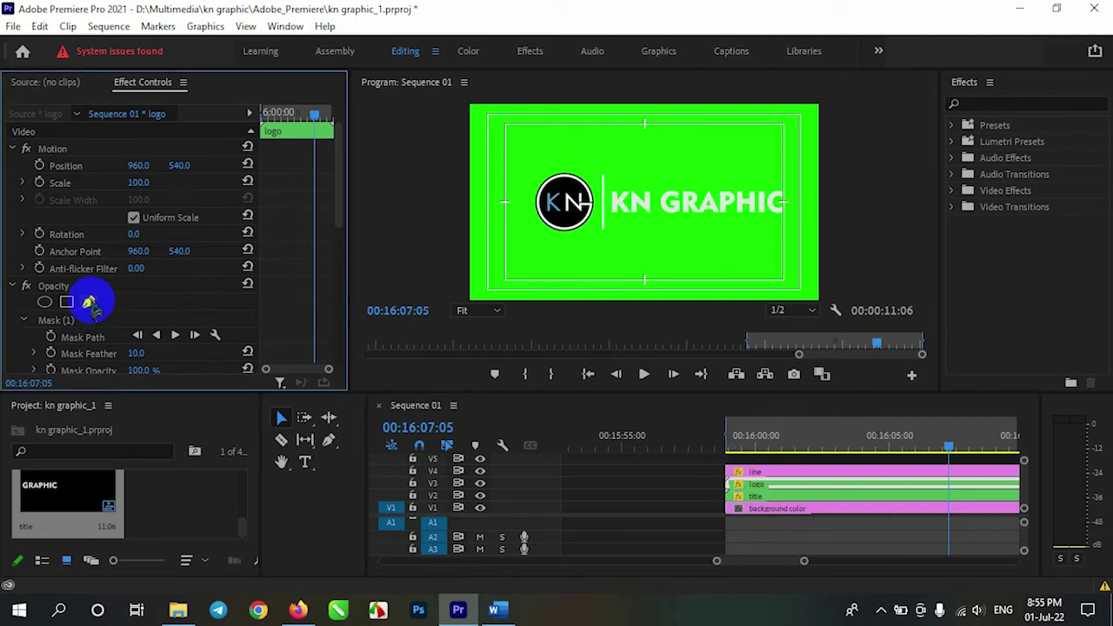
double_click(909, 488)
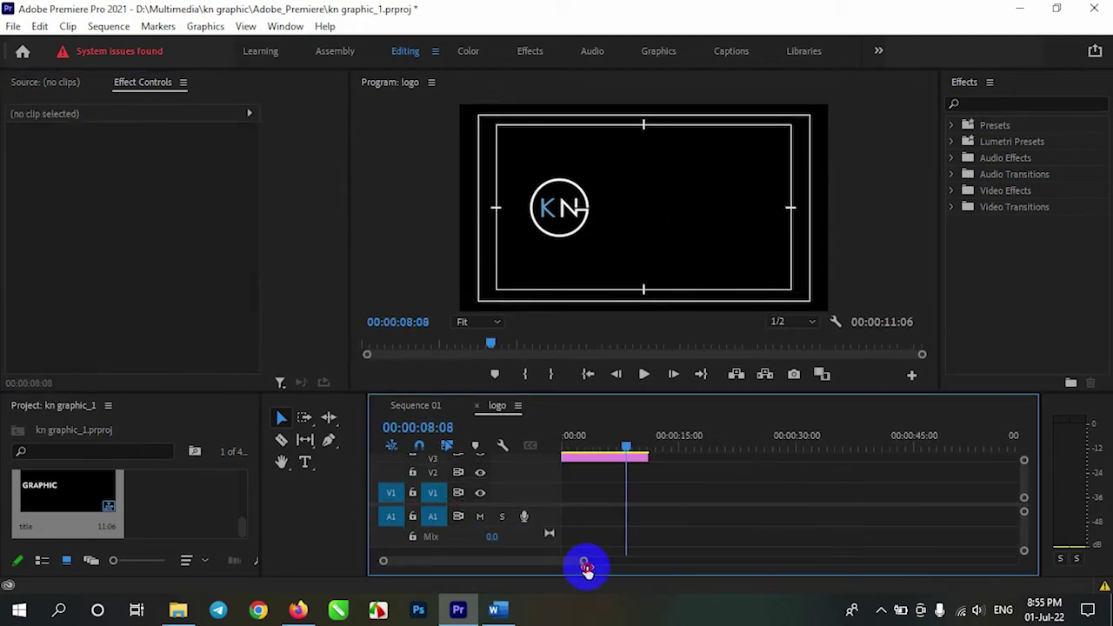
scroll(586, 566, down, 3)
drag(1024, 478, 1024, 500)
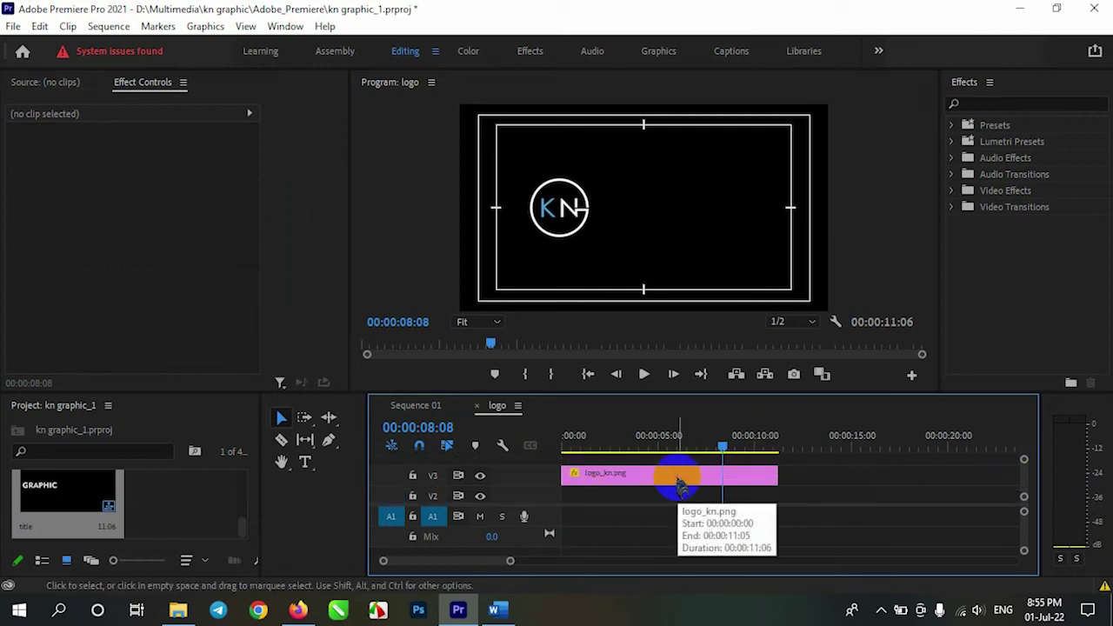
click(477, 408)
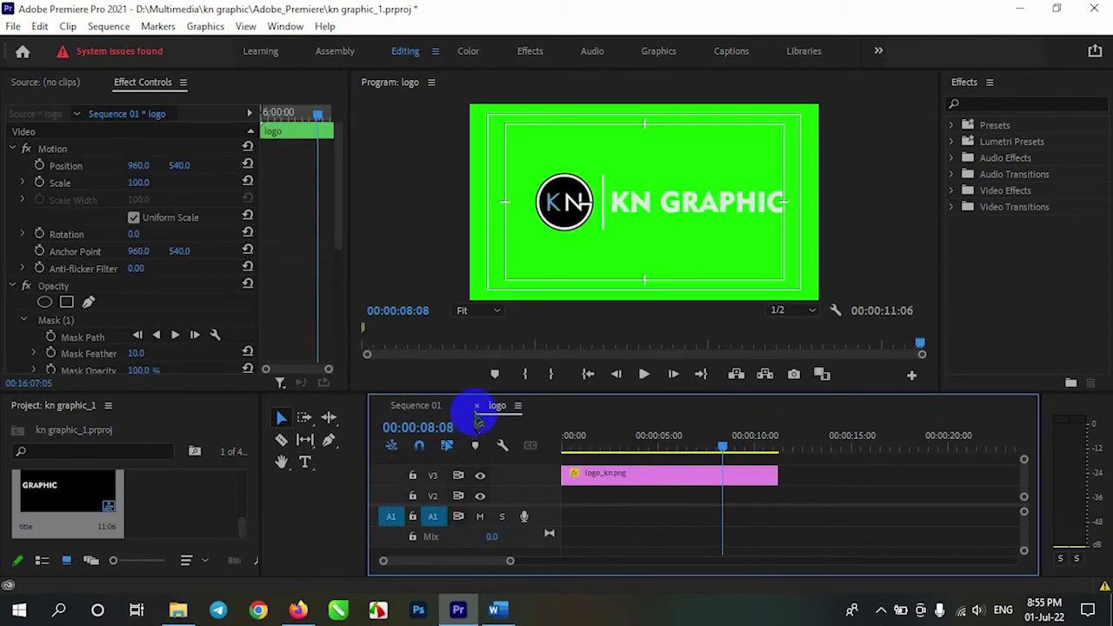
click(90, 302)
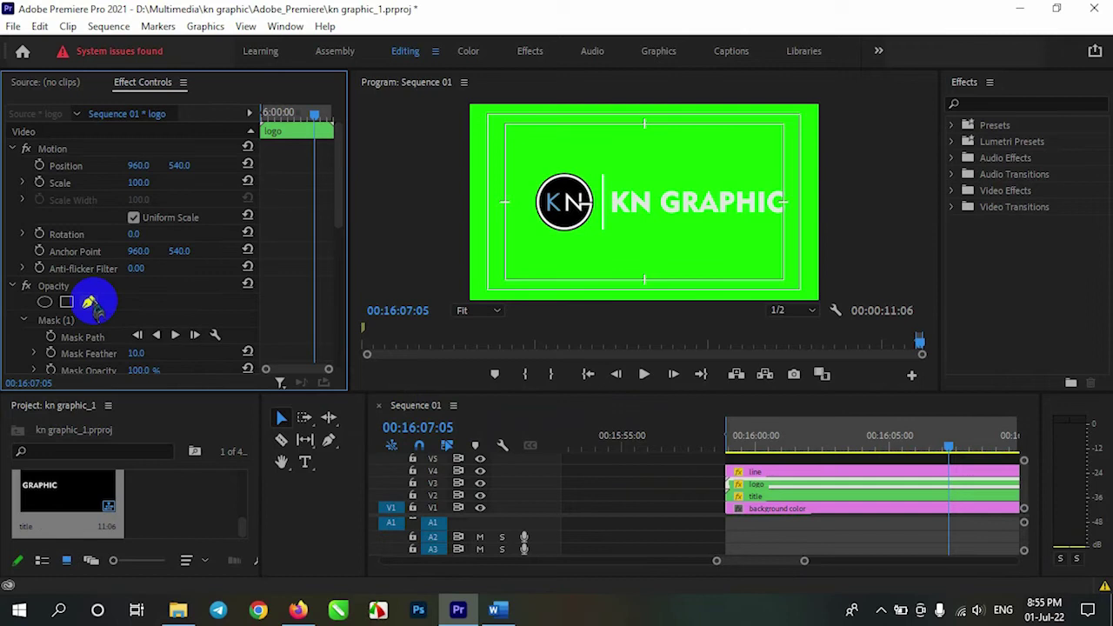
Reshape the logo mask's edge while viewing the preview at 150% magnification.
click(601, 237)
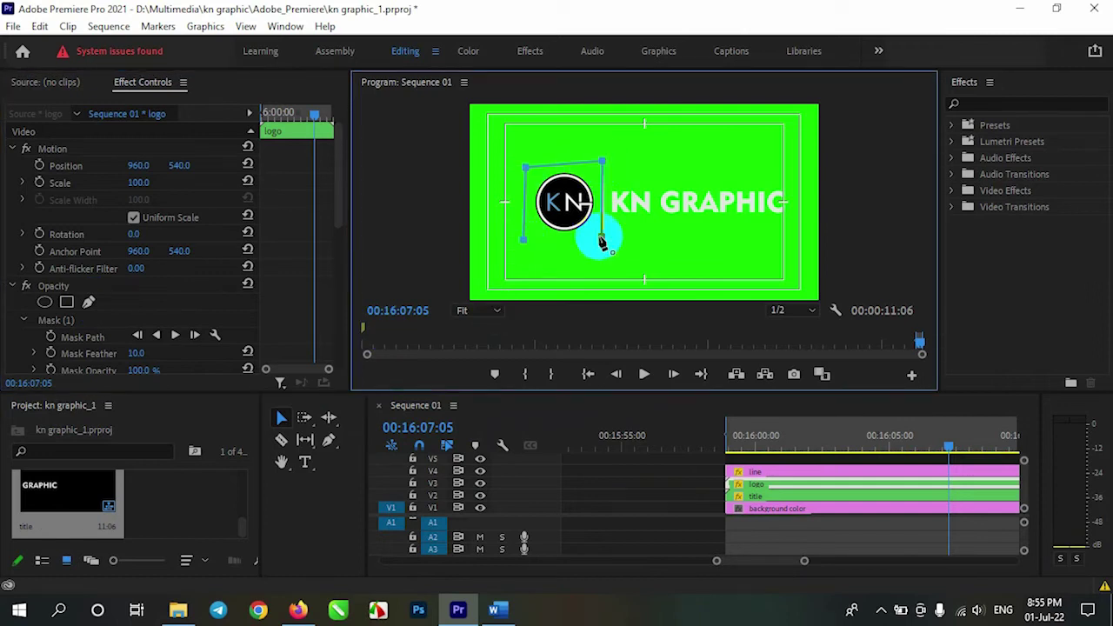
click(478, 311)
click(487, 426)
drag(687, 296, 652, 295)
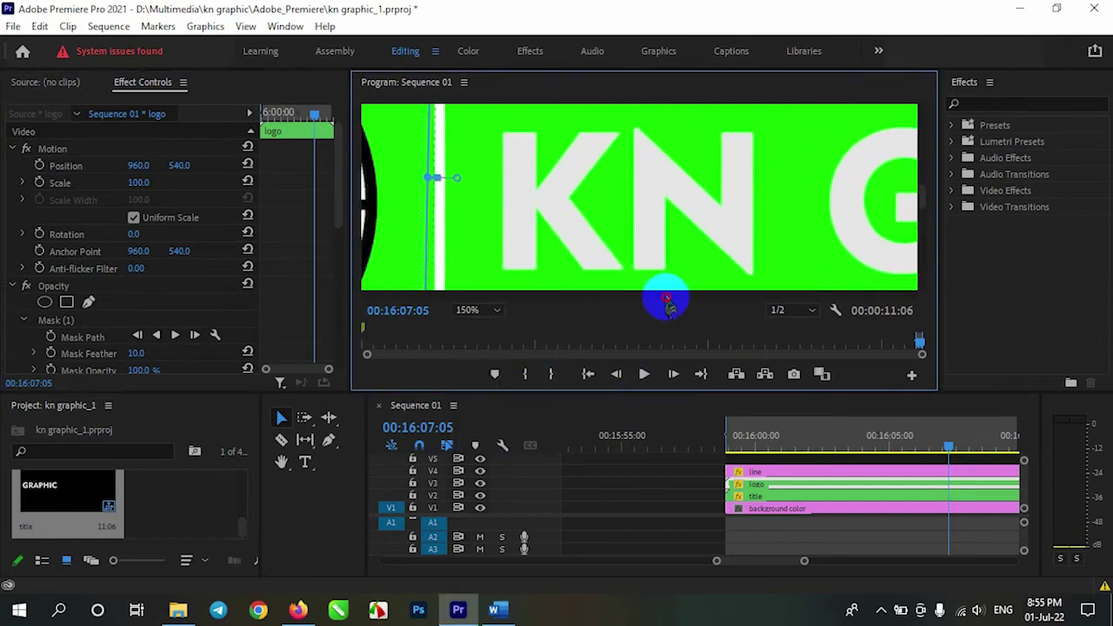
click(927, 227)
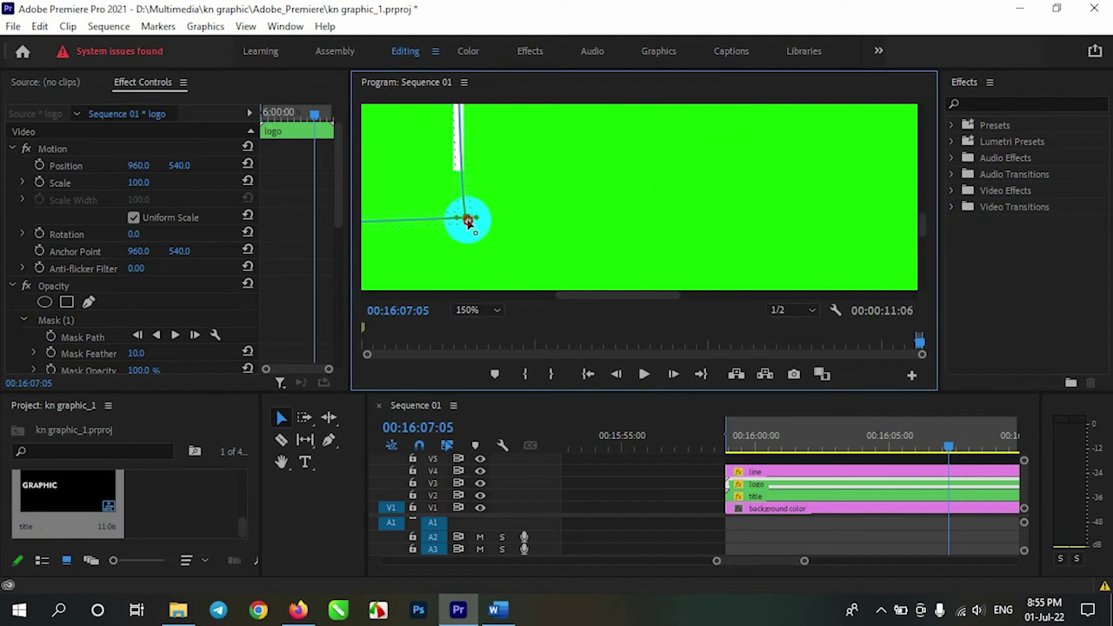
mouse_move(922, 224)
mouse_down()
mouse_move(922, 170)
mouse_move(925, 215)
mouse_up()
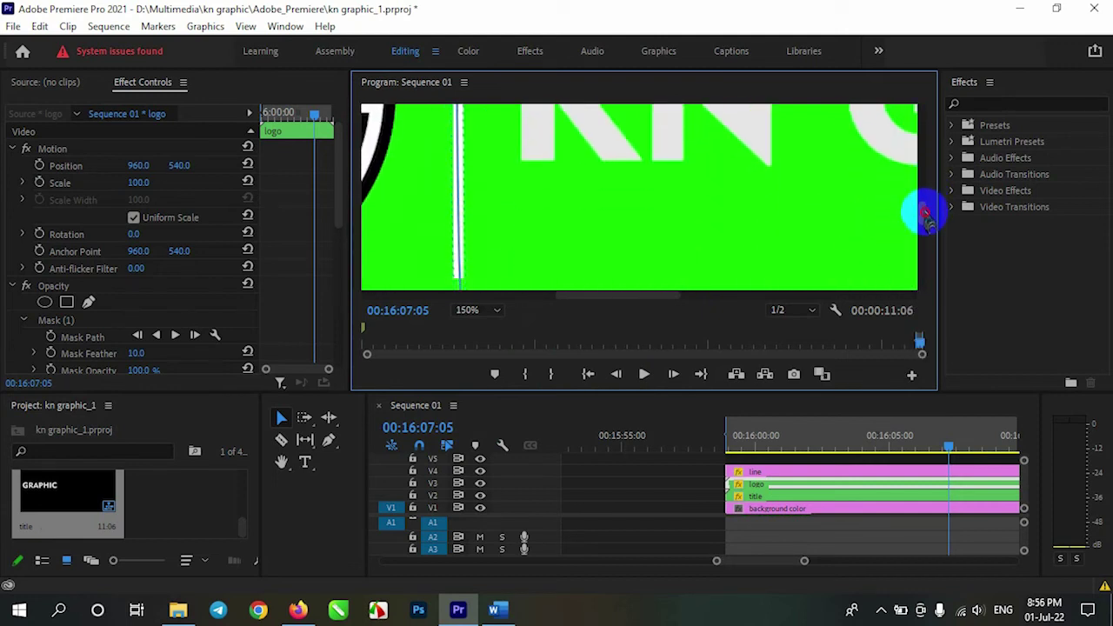
click(500, 314)
click(498, 319)
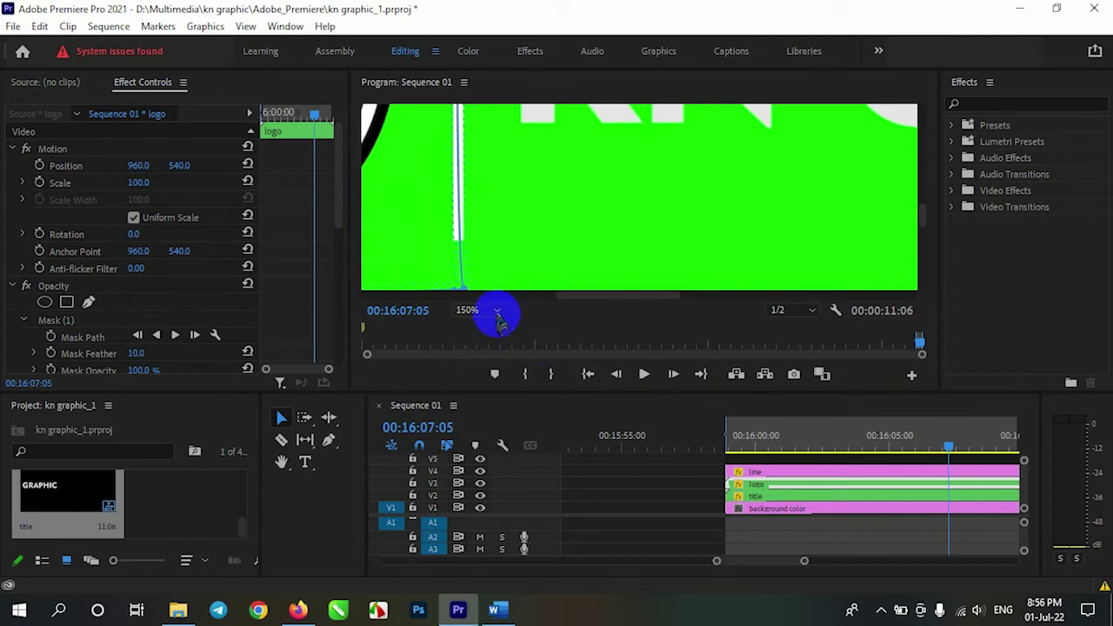
drag(721, 442, 770, 446)
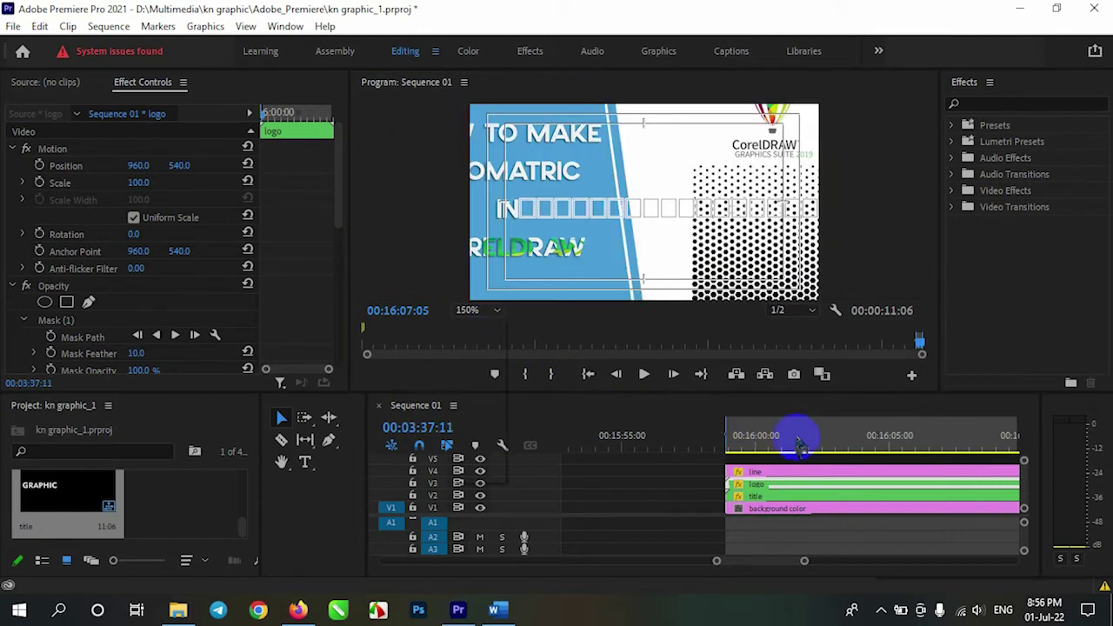
Save the project, then preview the lower third and stop on a frame showing KN GRAPHIC.
key(ctrl+s)
drag(522, 561, 782, 561)
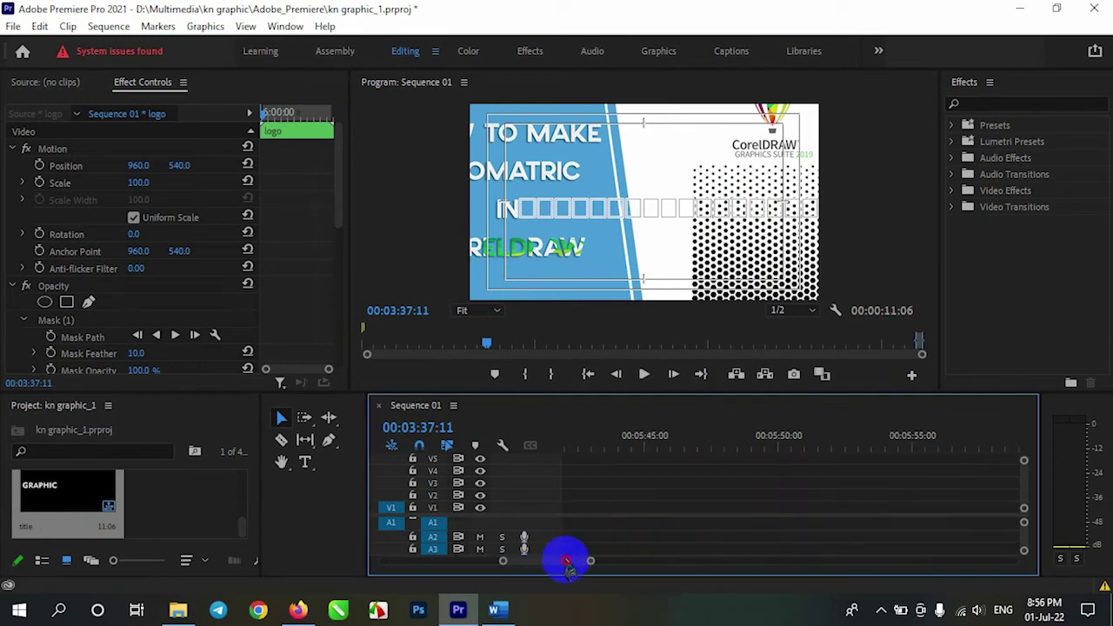
click(660, 437)
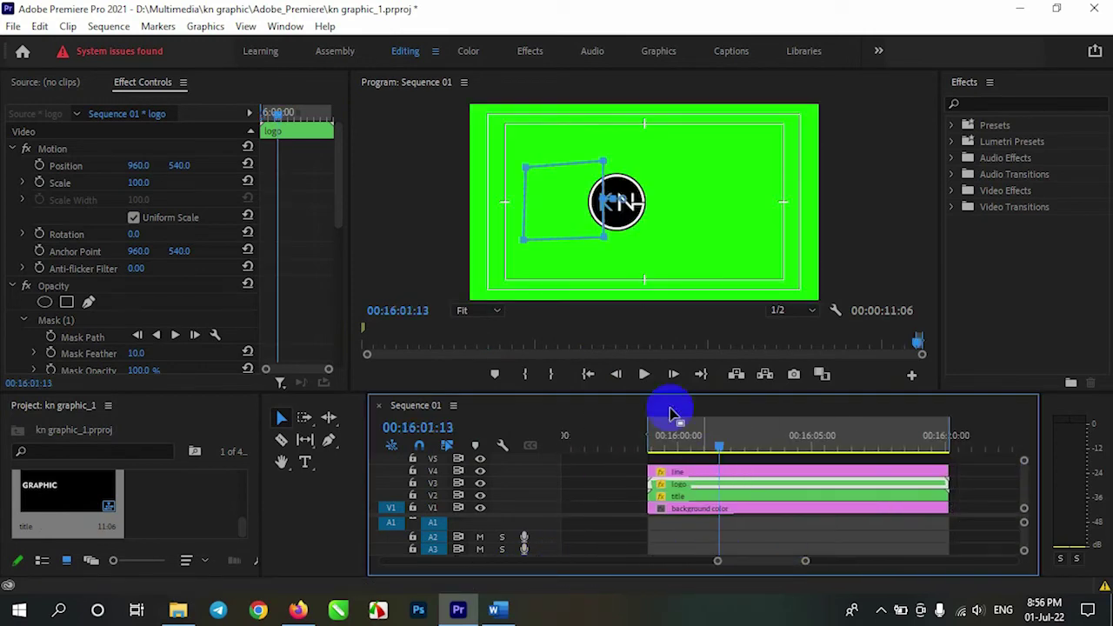
click(644, 374)
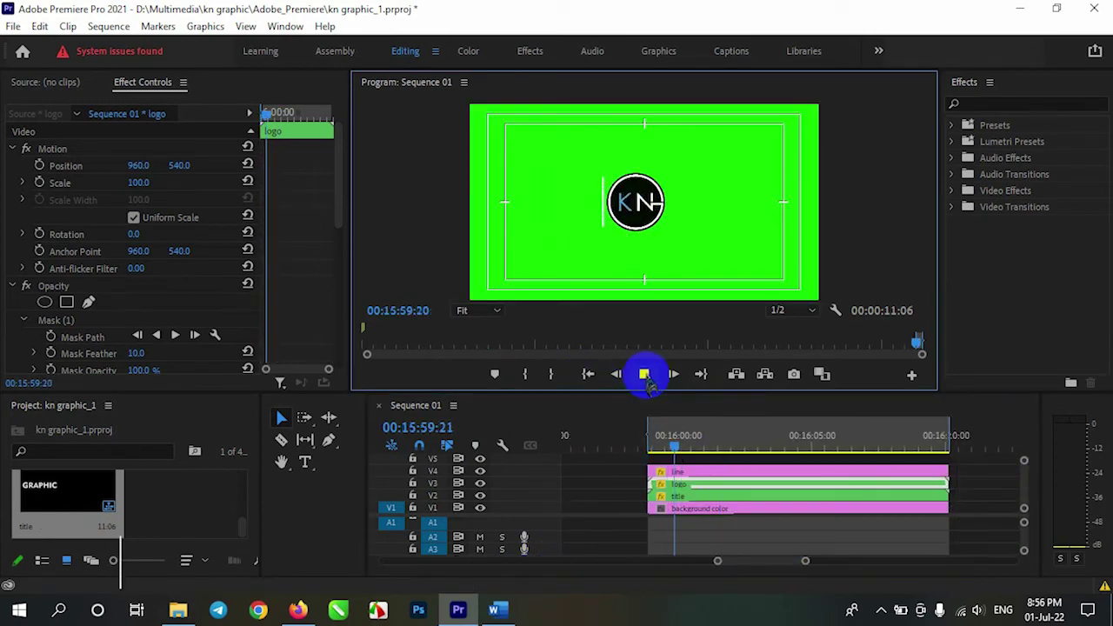
click(644, 374)
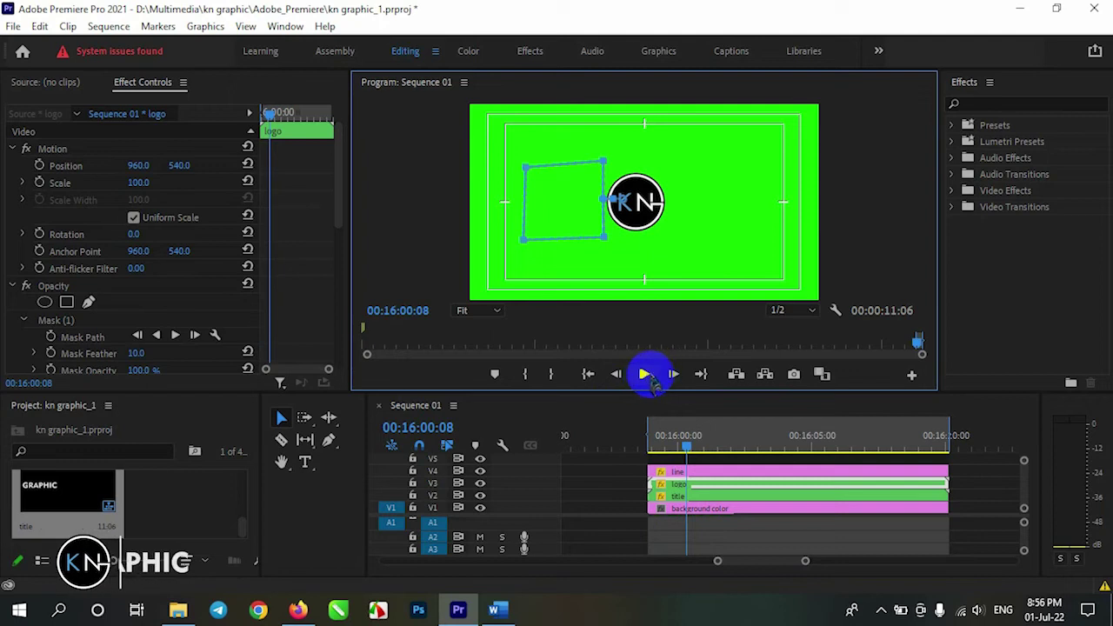
click(645, 443)
drag(658, 439, 865, 474)
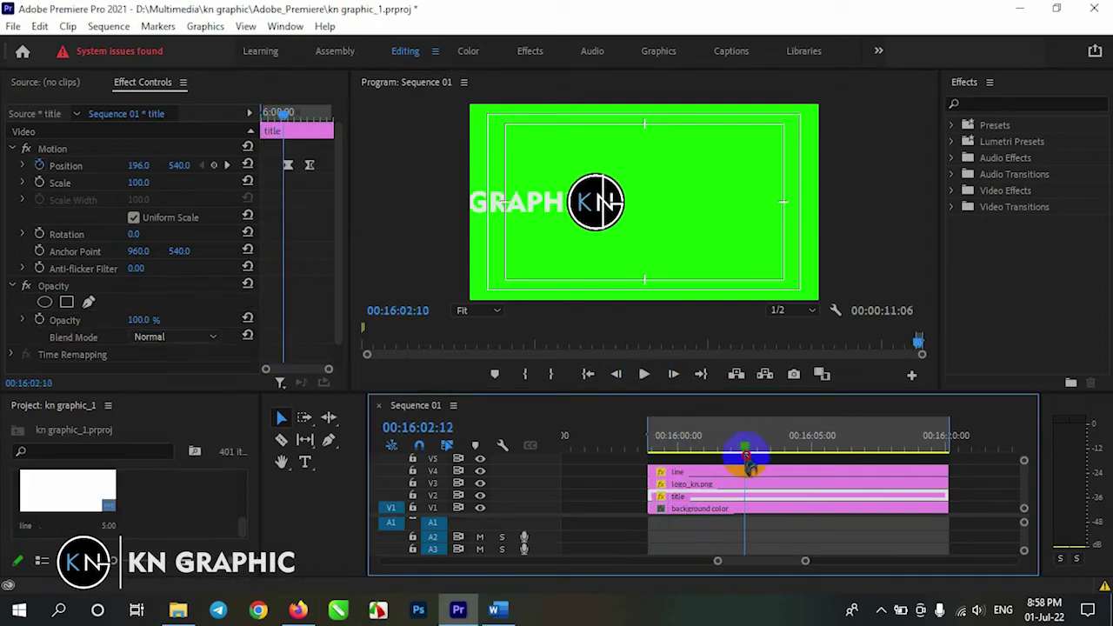
Nest the logo_kn.png clip into a sequence named 'logo'.
right_click(802, 485)
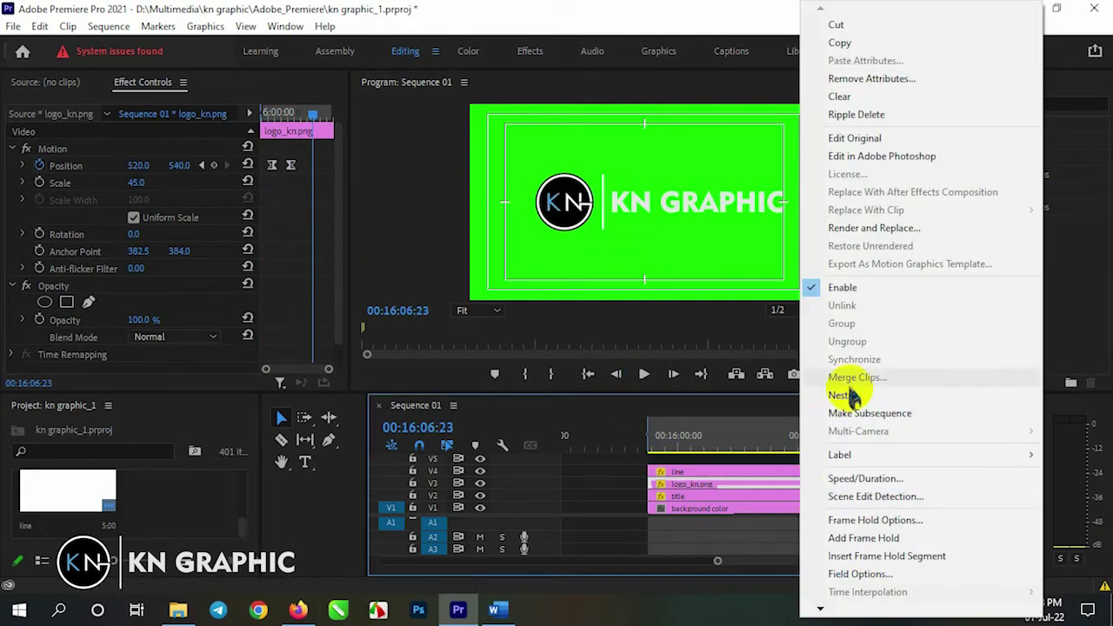
click(845, 391)
text(logo)
key(Return)
Nest the title clip into a sequence named 'title'.
right_click(809, 496)
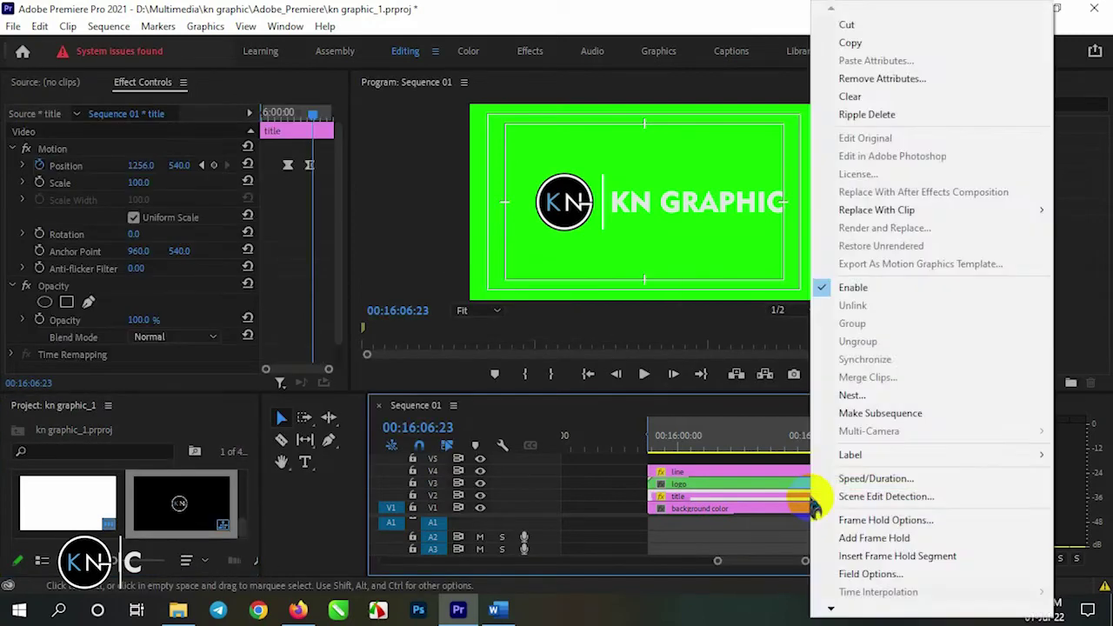
click(848, 387)
text(title)
key(Return)
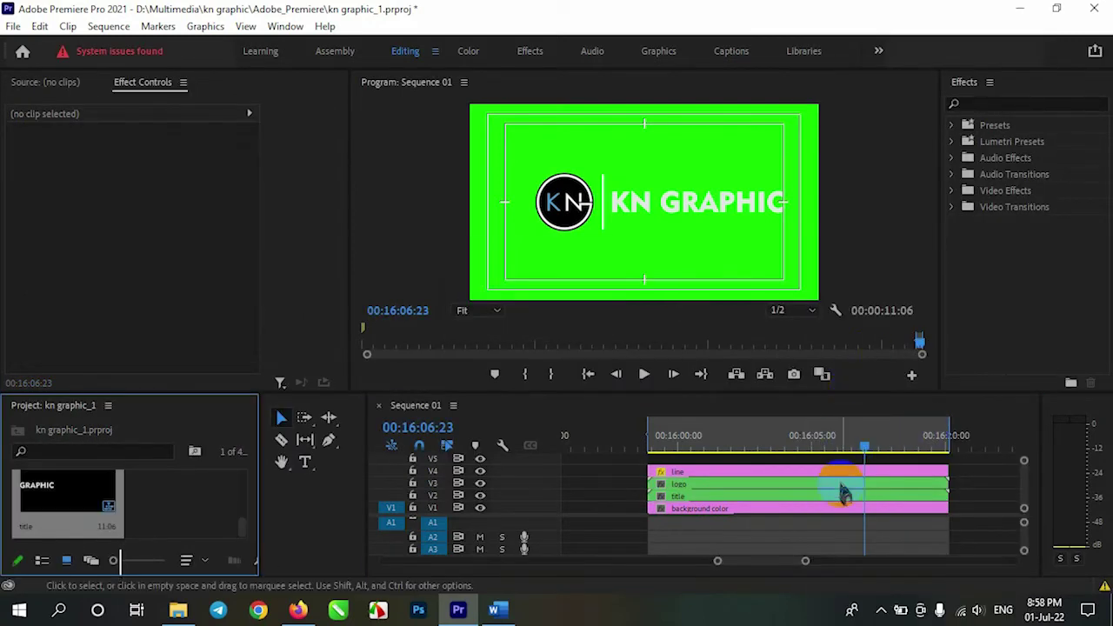
click(839, 485)
click(479, 310)
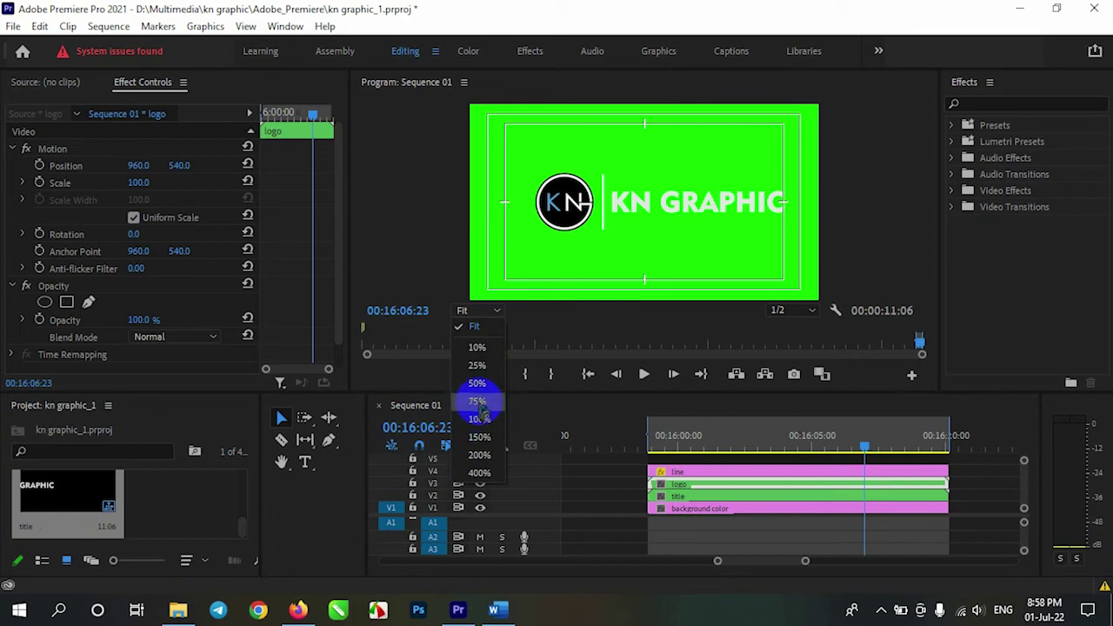
At 50% zoom, draw a Pen opacity mask on the logo nest around the logo, left of the white bar.
click(475, 391)
drag(624, 396, 636, 444)
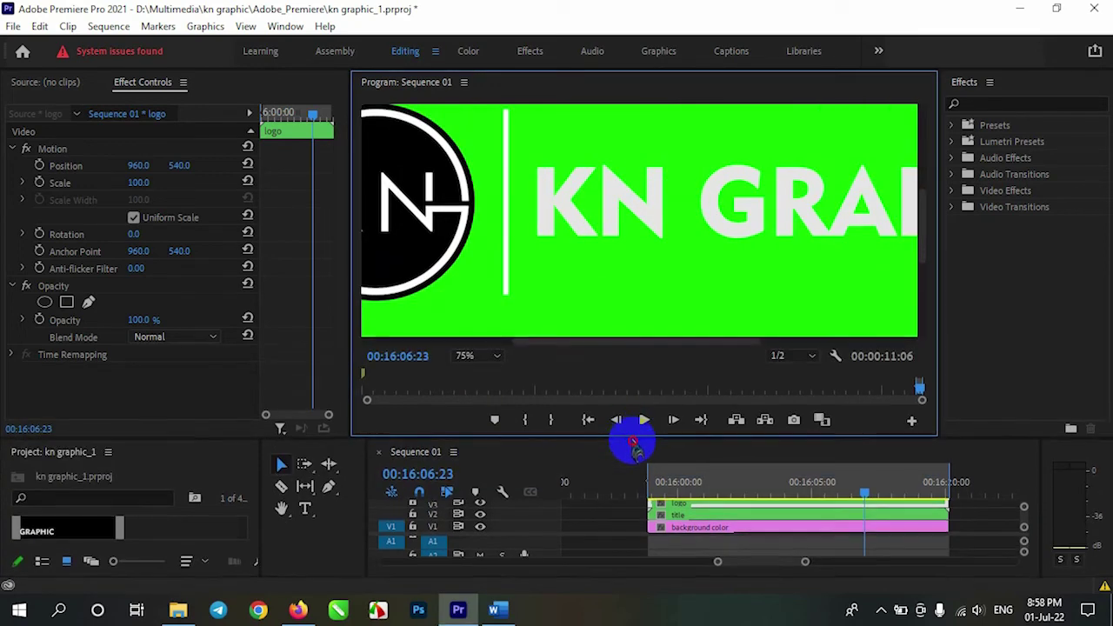
click(88, 302)
click(505, 311)
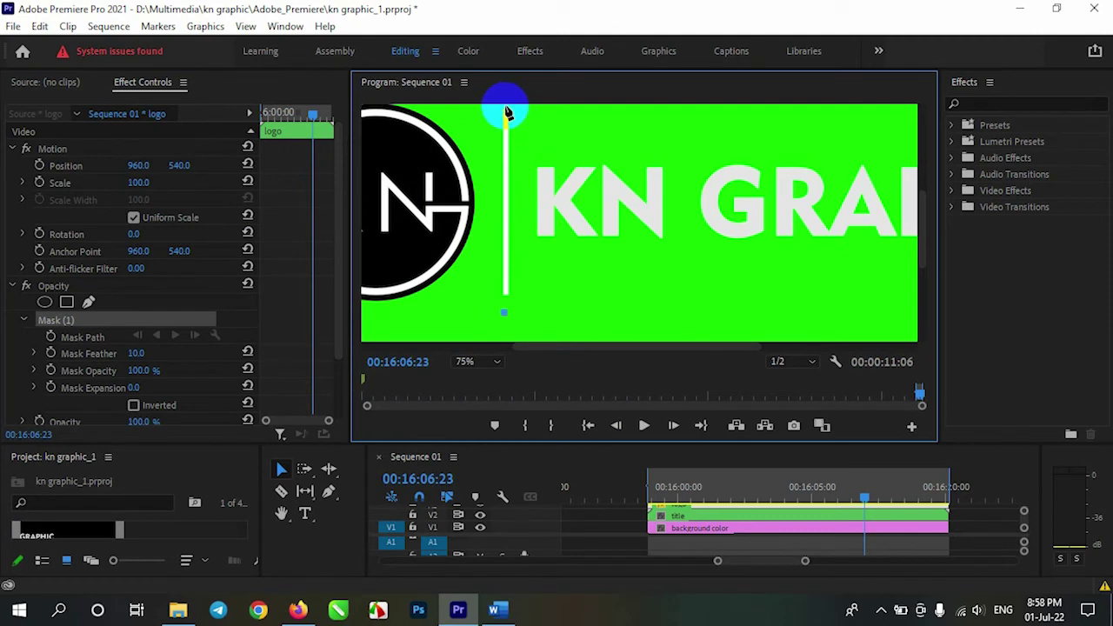
click(478, 361)
click(478, 396)
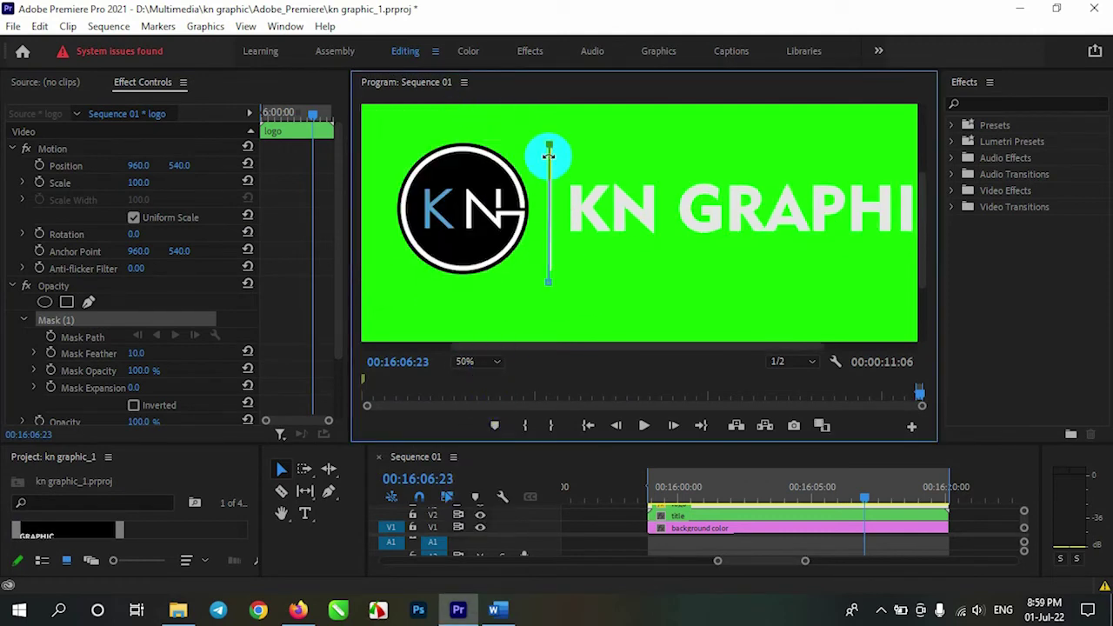
click(426, 127)
click(376, 194)
click(388, 302)
click(549, 281)
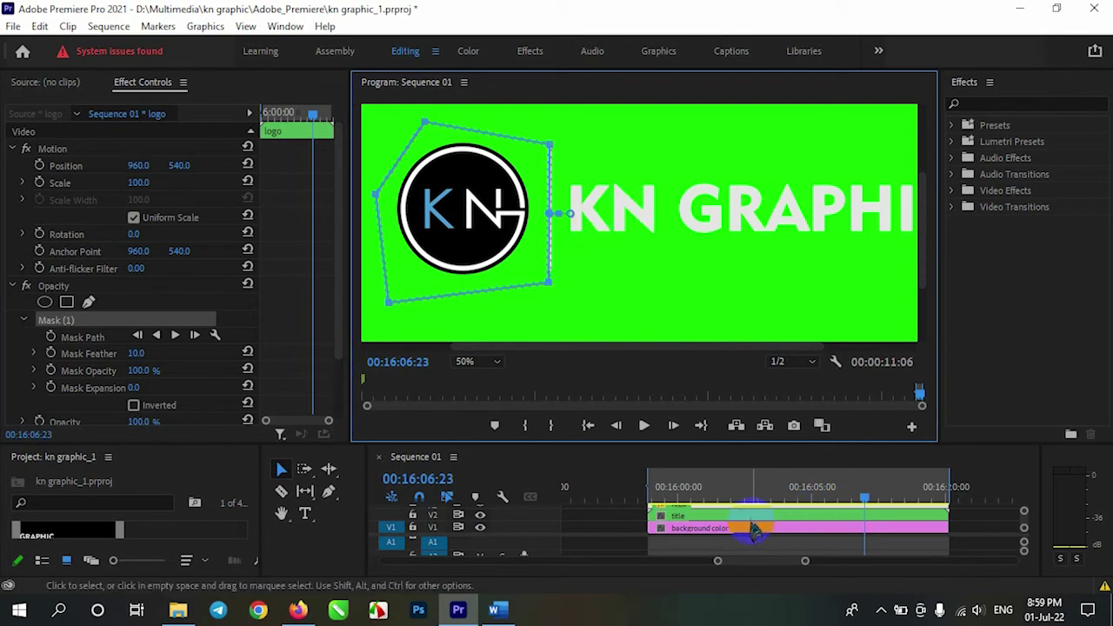
Draw a Pen opacity mask on the title nest around the KN GRAPHIC text, right of the bar.
click(767, 519)
drag(583, 346, 638, 346)
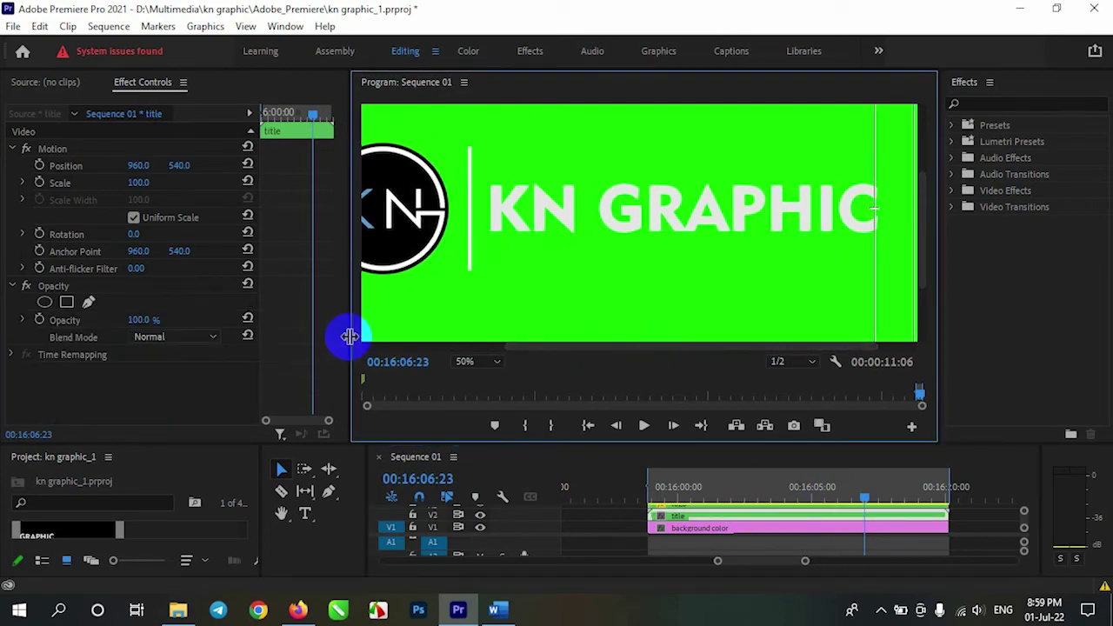
click(88, 302)
click(461, 279)
click(468, 135)
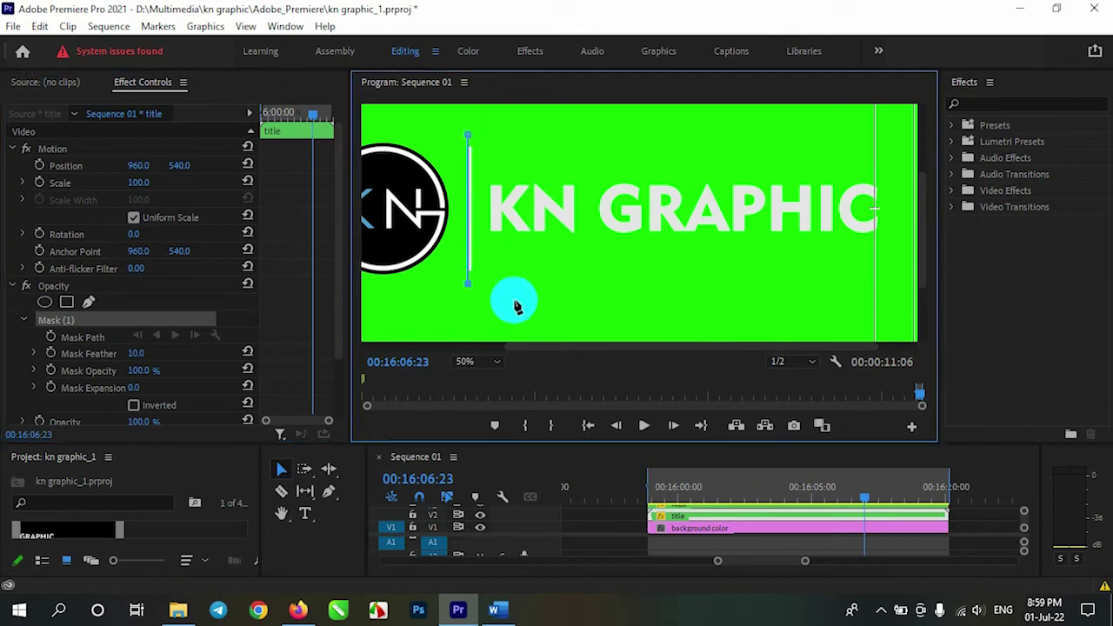
click(903, 296)
click(894, 143)
click(468, 135)
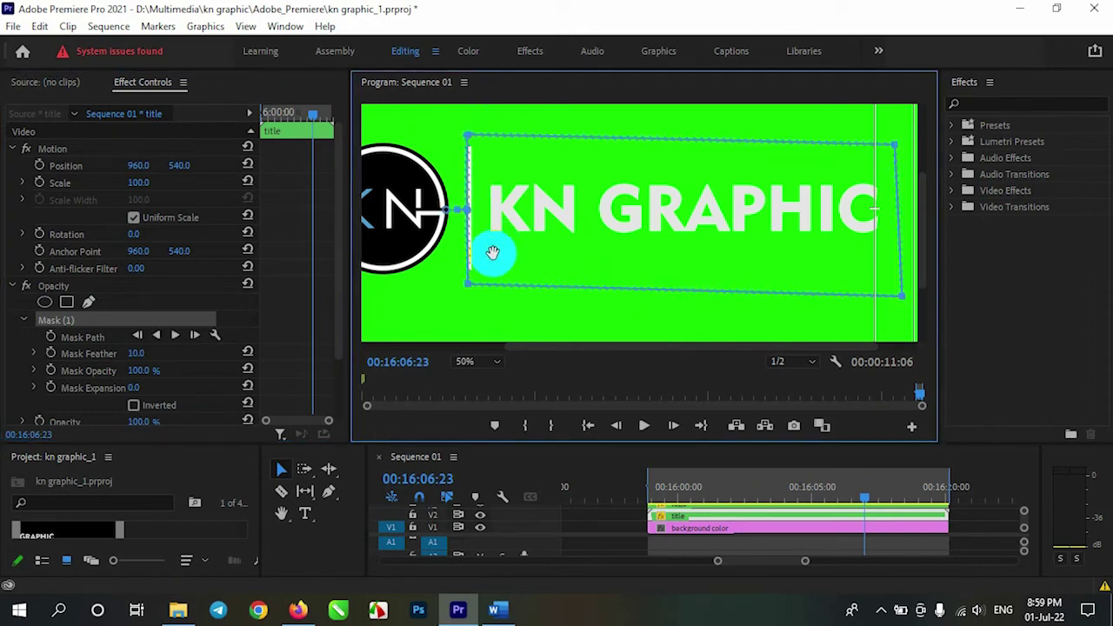
mouse_move(867, 509)
mouse_down()
mouse_move(641, 512)
mouse_move(876, 509)
mouse_up()
Set the preview to Fit and play the animation from its start to check the masks.
click(500, 364)
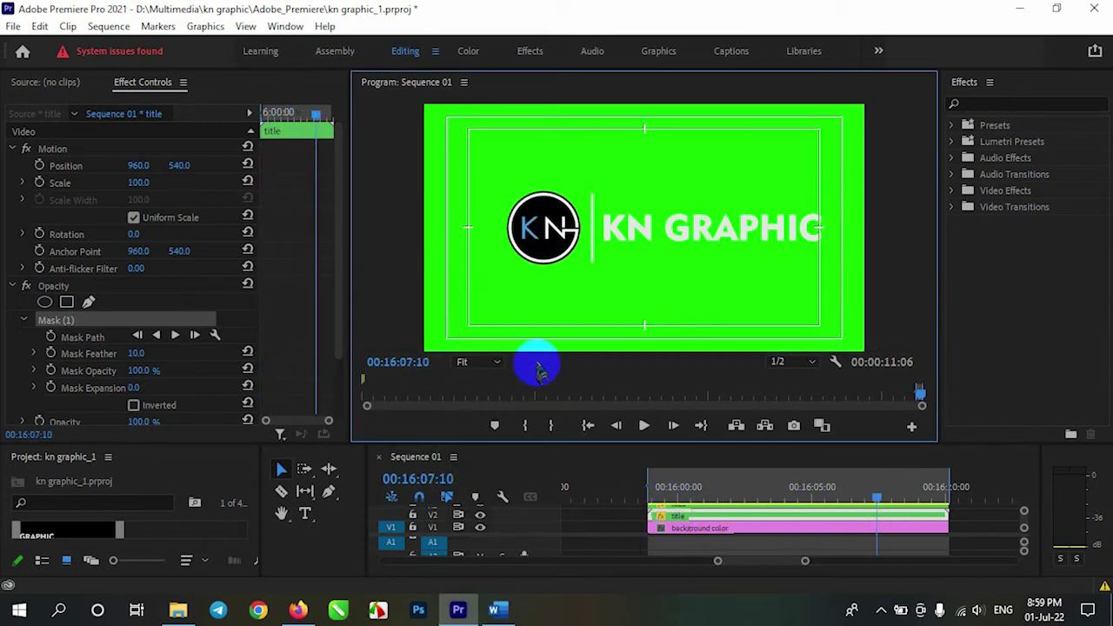
click(588, 426)
click(646, 425)
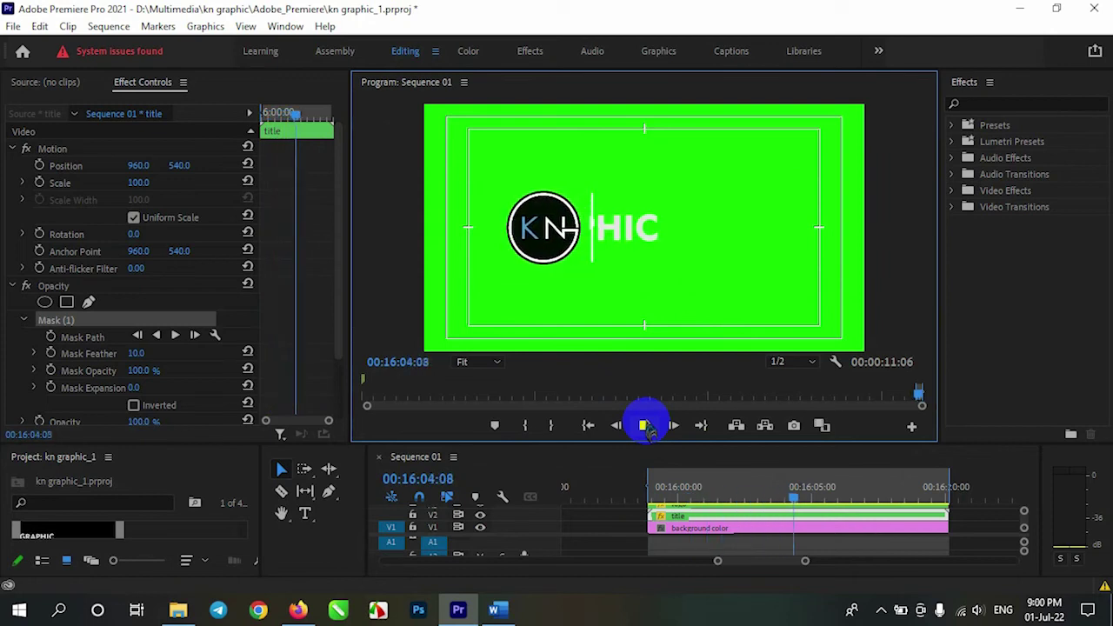
click(644, 425)
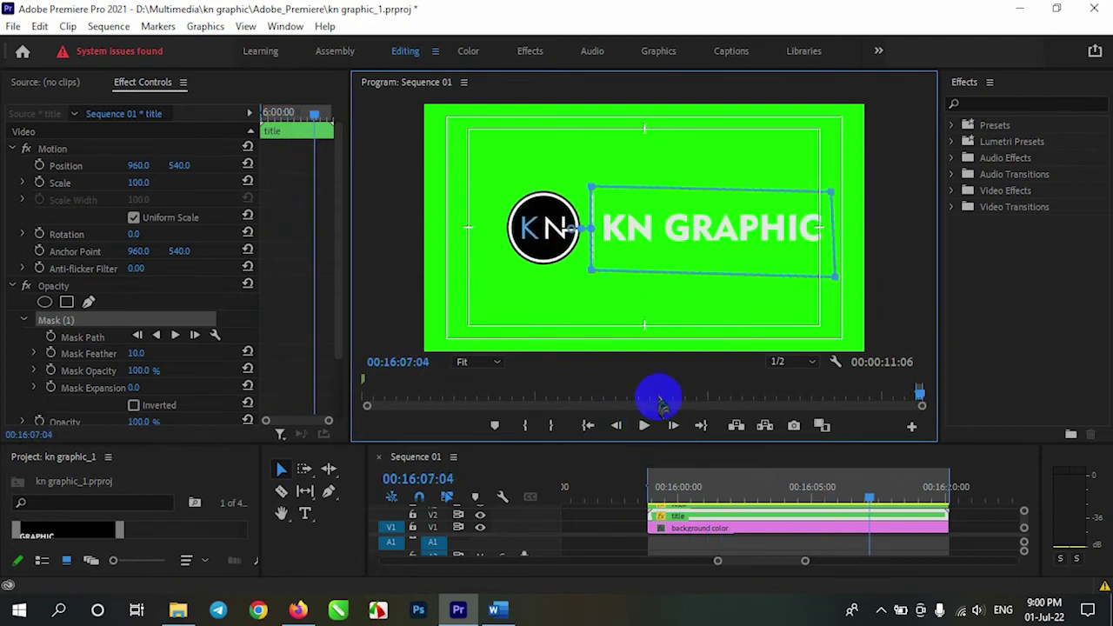
Replay the animation from the start, then enlarge the Timeline panel to show tracks V1–V6.
click(746, 521)
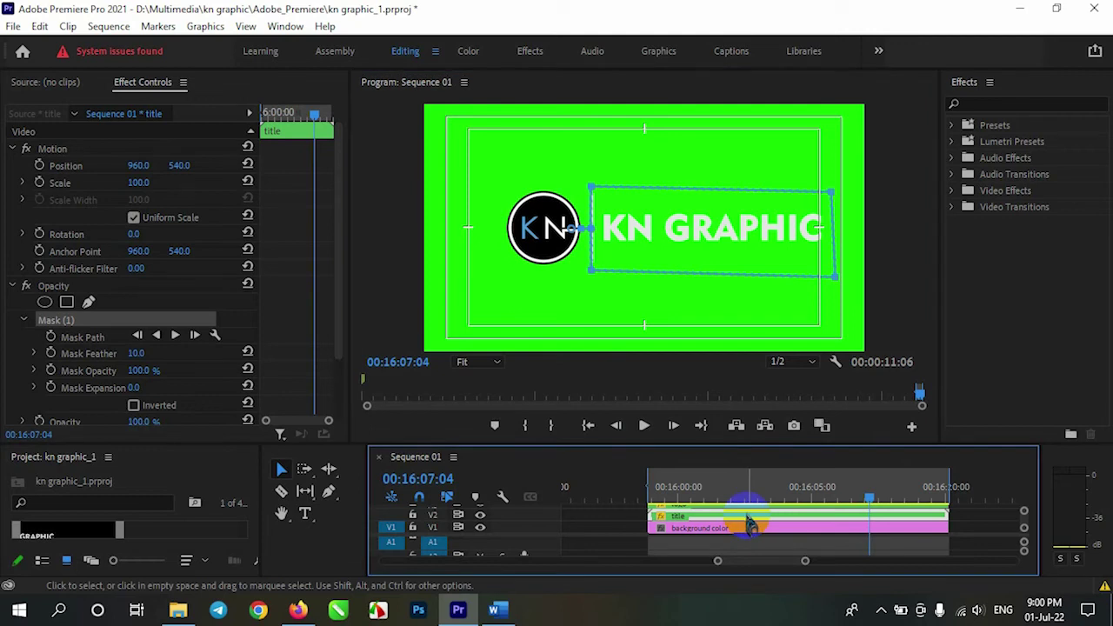
click(587, 425)
click(644, 425)
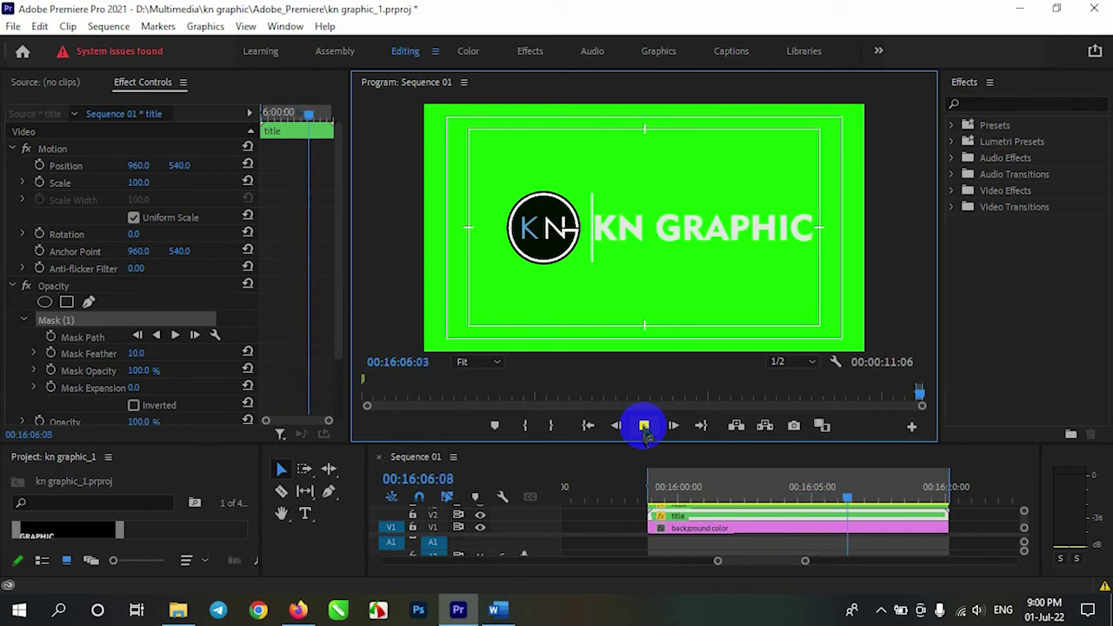
click(644, 426)
drag(630, 443, 634, 377)
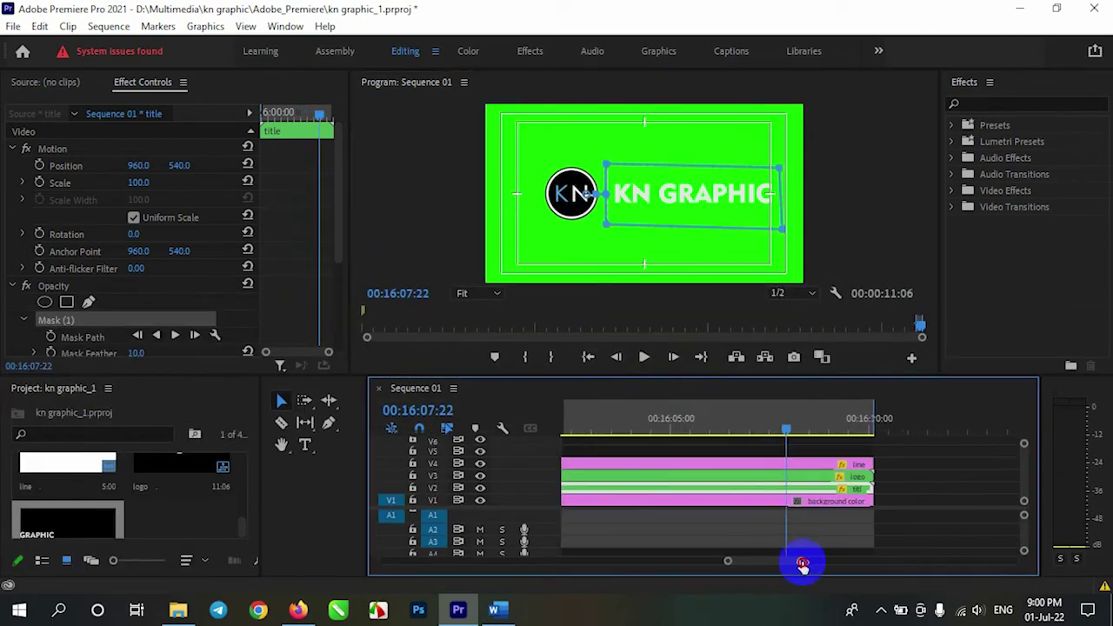
Marquee-select the line, logo and title clips and nest them as 'kng lower third' on V2.
drag(787, 565, 844, 565)
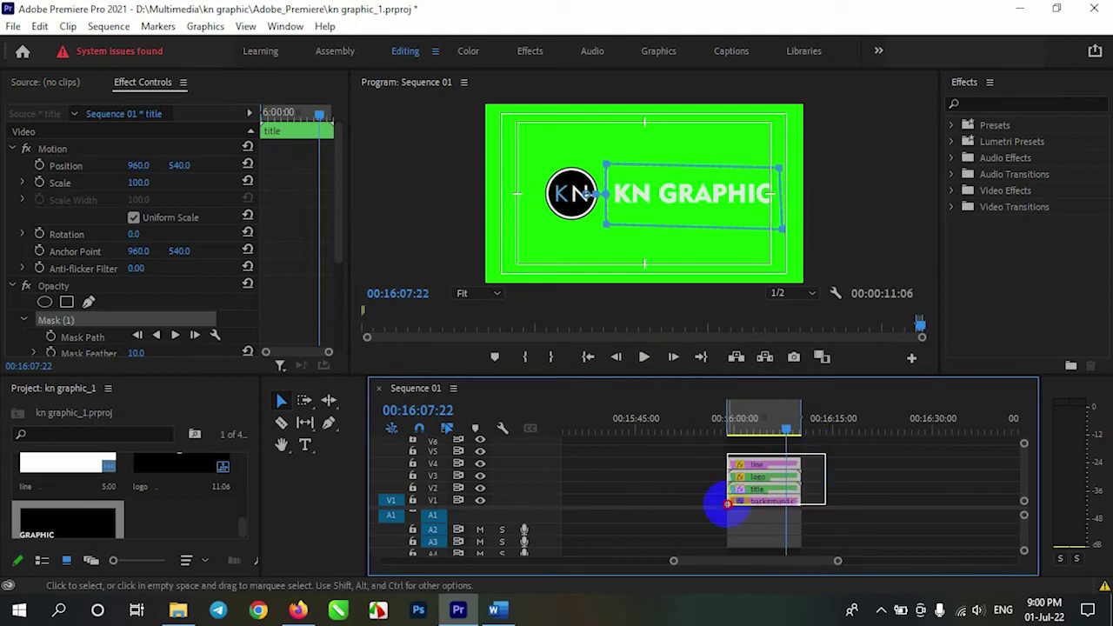
drag(826, 458, 721, 507)
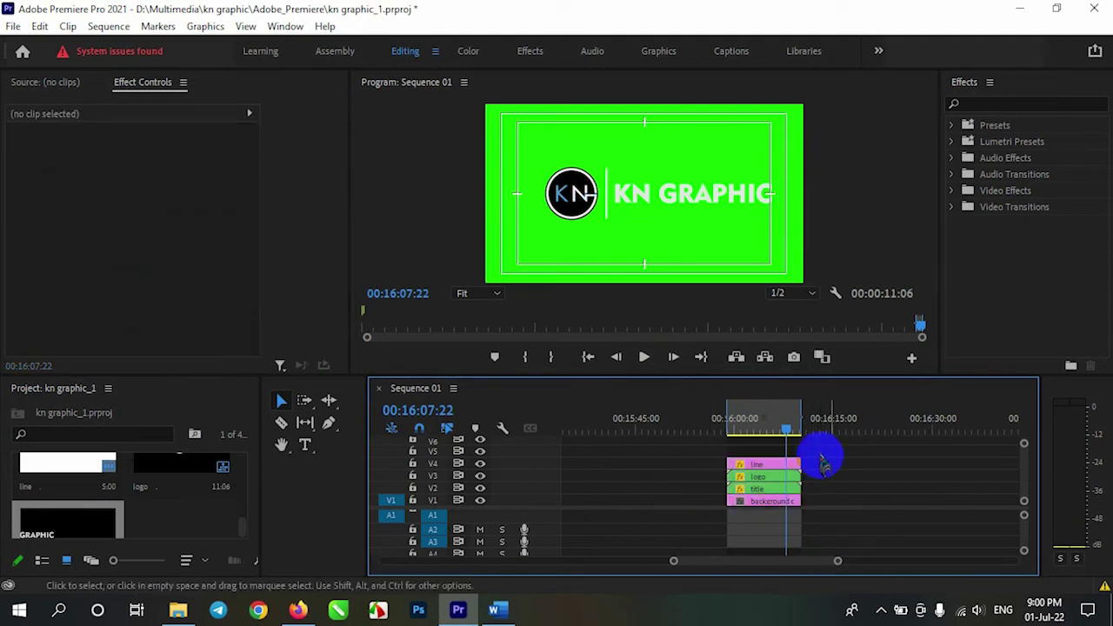
drag(820, 455, 739, 498)
right_click(769, 474)
click(807, 395)
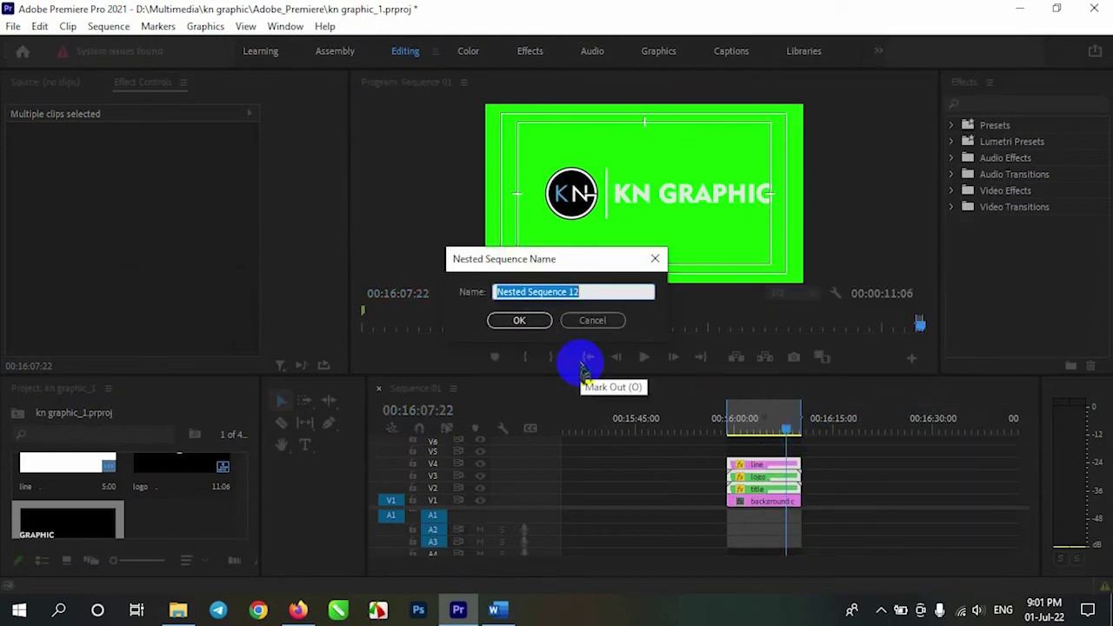
text(kng lower third)
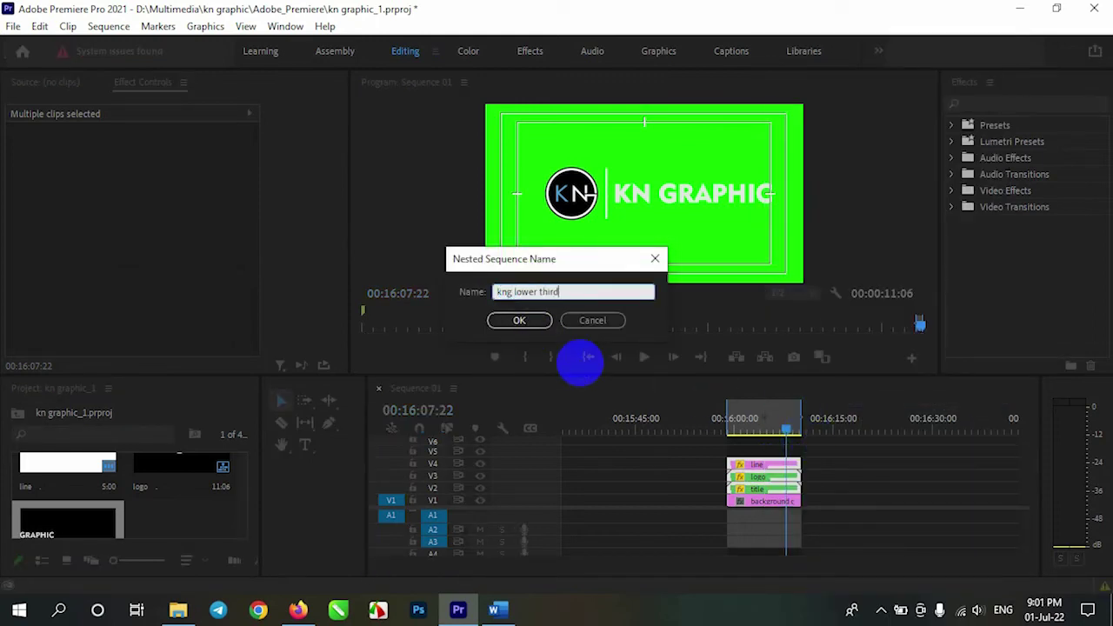
key(Return)
click(756, 494)
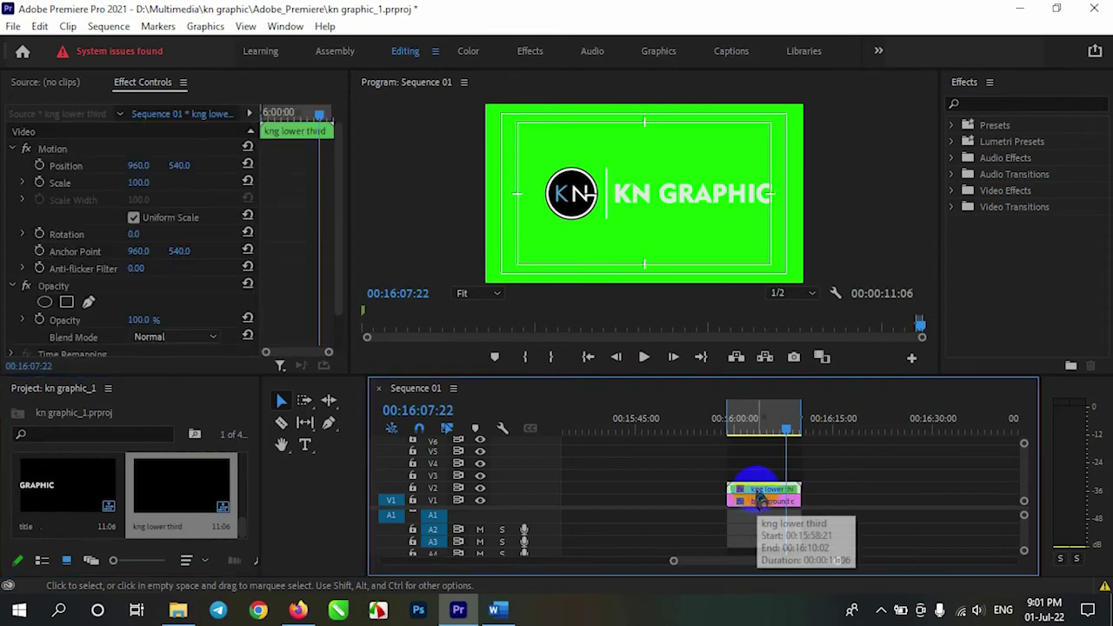
Place a copy of the kng lower third nest after the original and set it to Reverse Speed.
drag(756, 495, 831, 492)
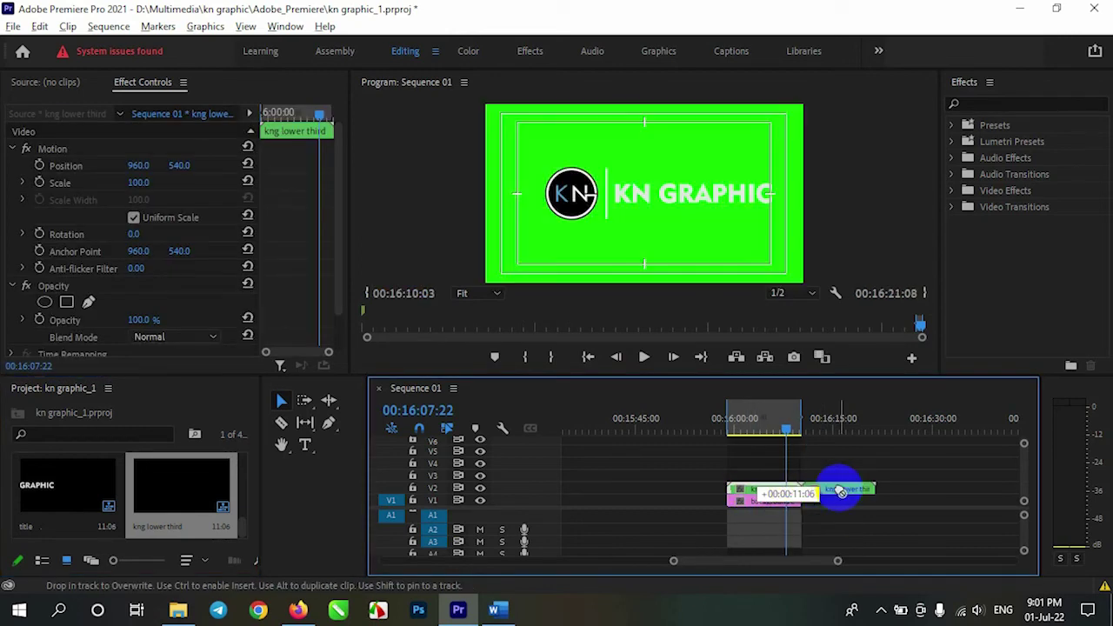
right_click(840, 490)
click(908, 478)
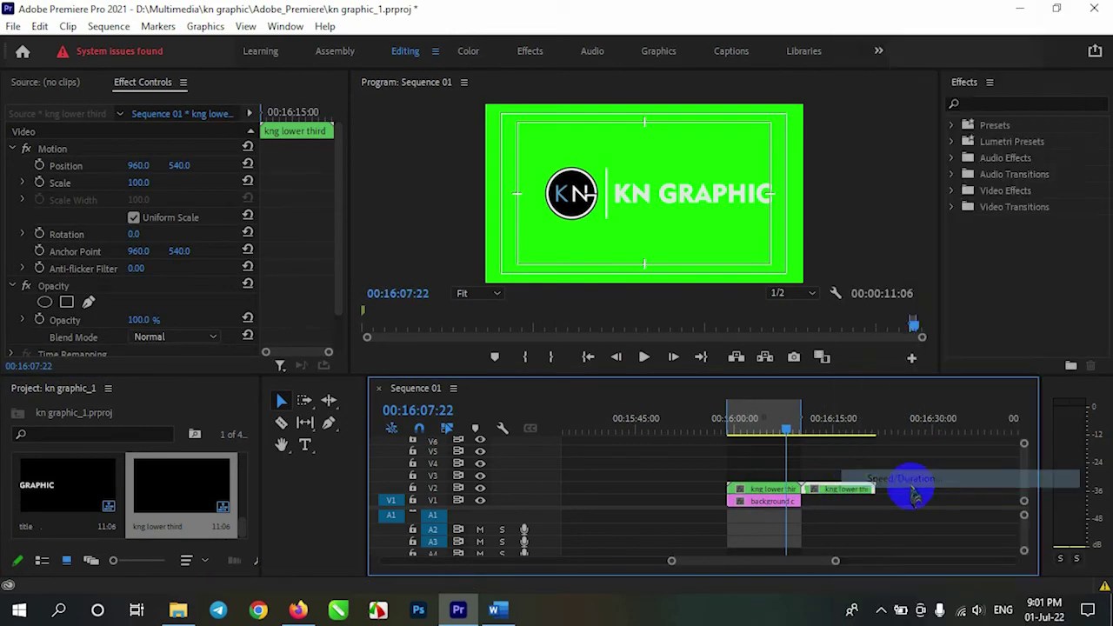
click(519, 387)
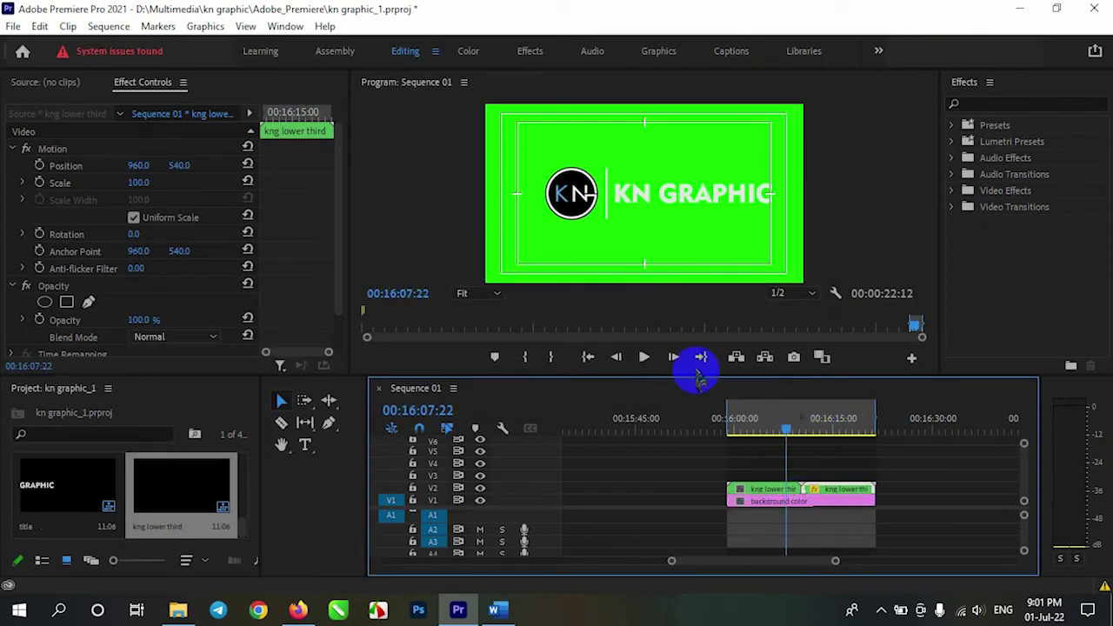
Preview the full animation maximized from its start, ending on the KN GRAPHIC frame at 16:08:05.
drag(824, 469, 690, 368)
key(grave)
click(557, 559)
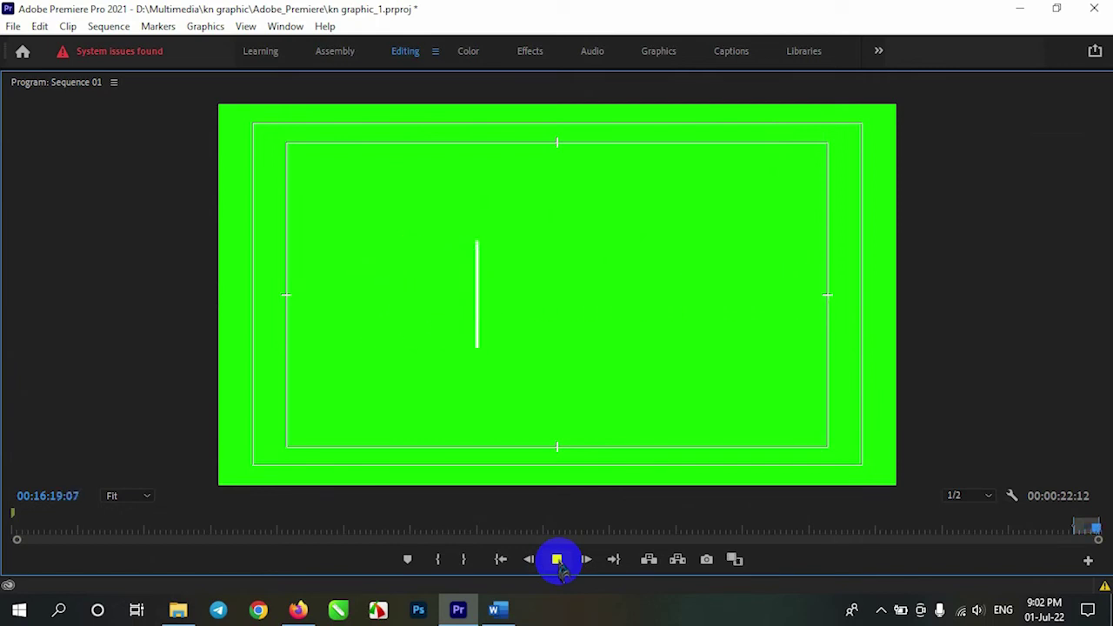
click(558, 560)
key(grave)
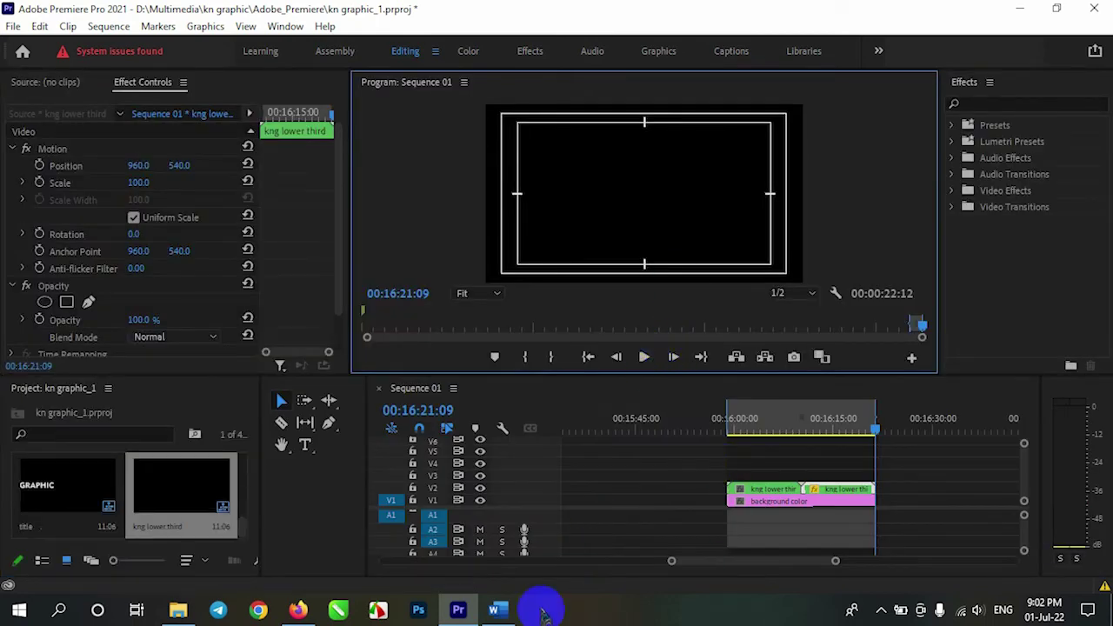
click(788, 427)
Start exporting the sequence as media, dismissing the offline-media warning.
click(13, 26)
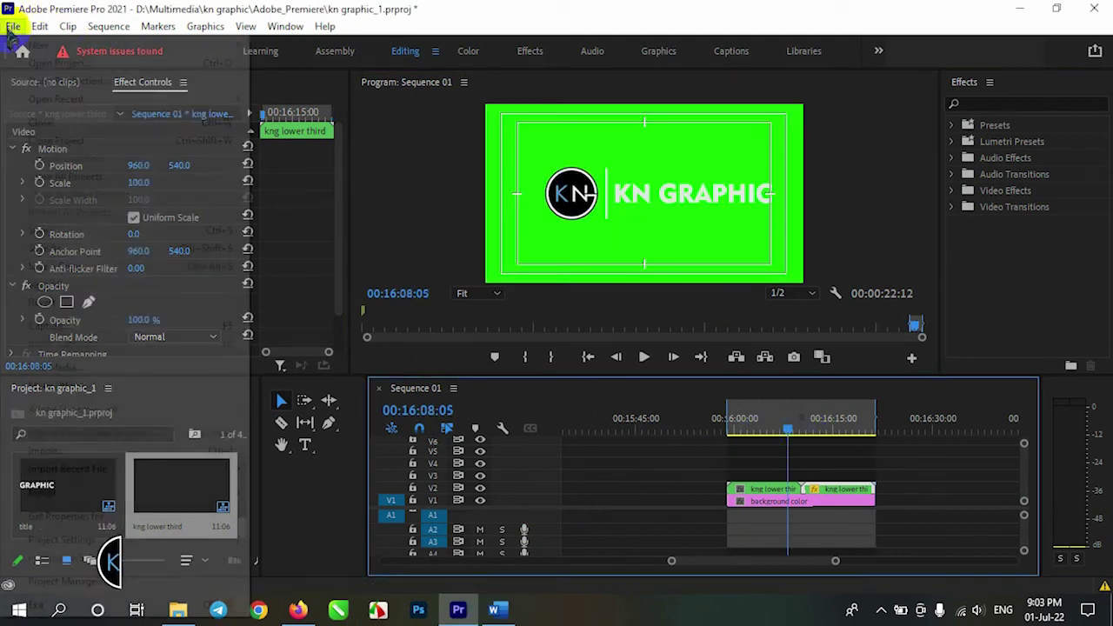
mouse_move(52, 492)
click(313, 311)
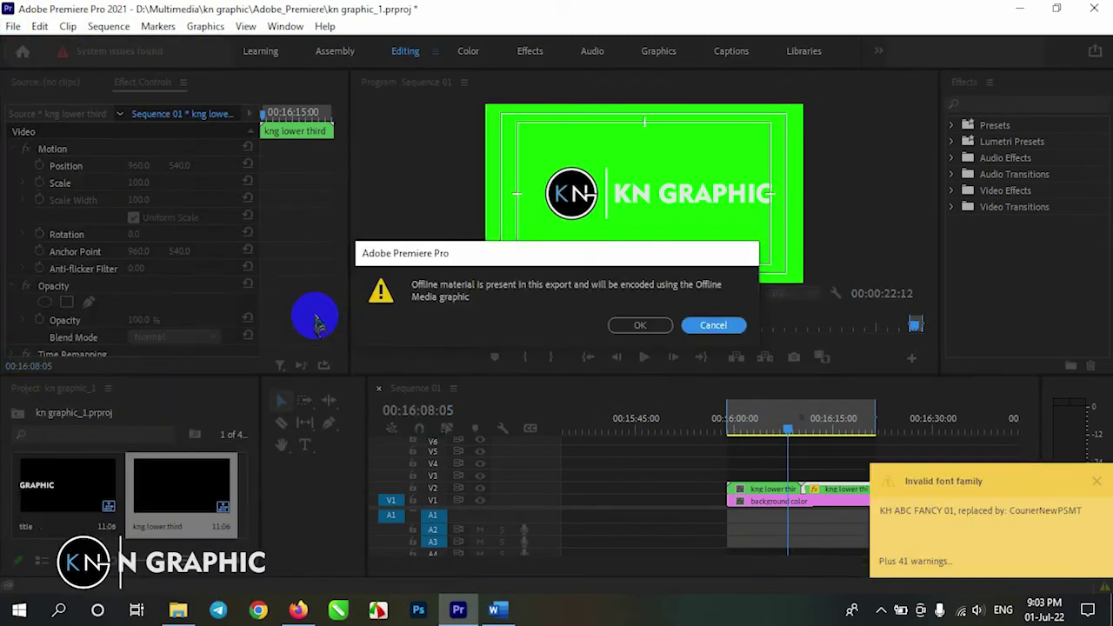
click(629, 329)
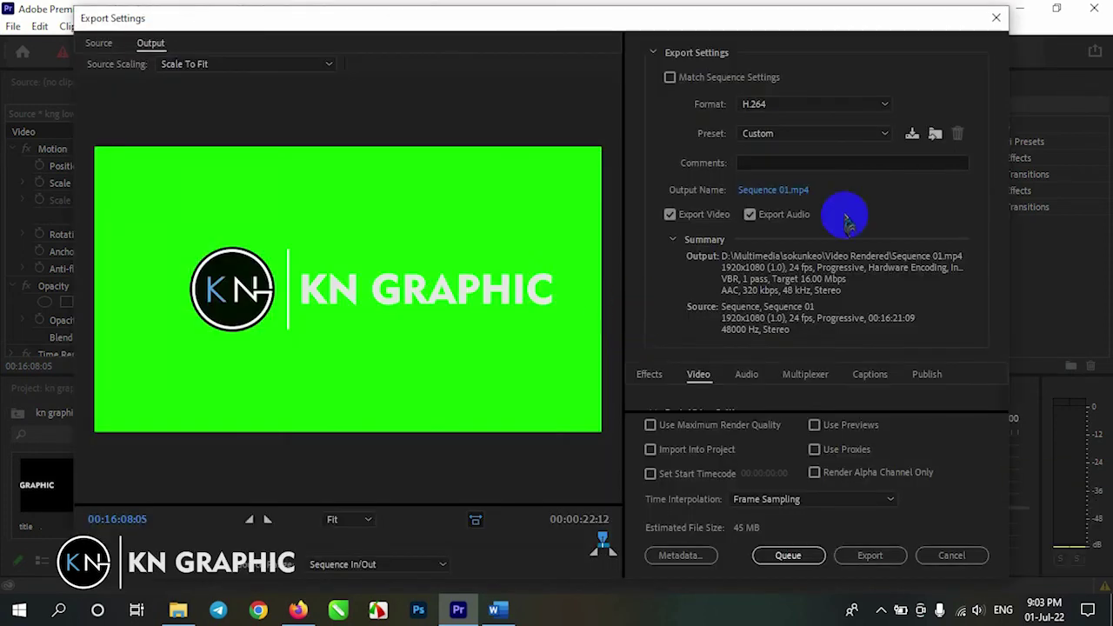
Set the export format to H.264 with the High Quality 1080p HD preset.
click(848, 103)
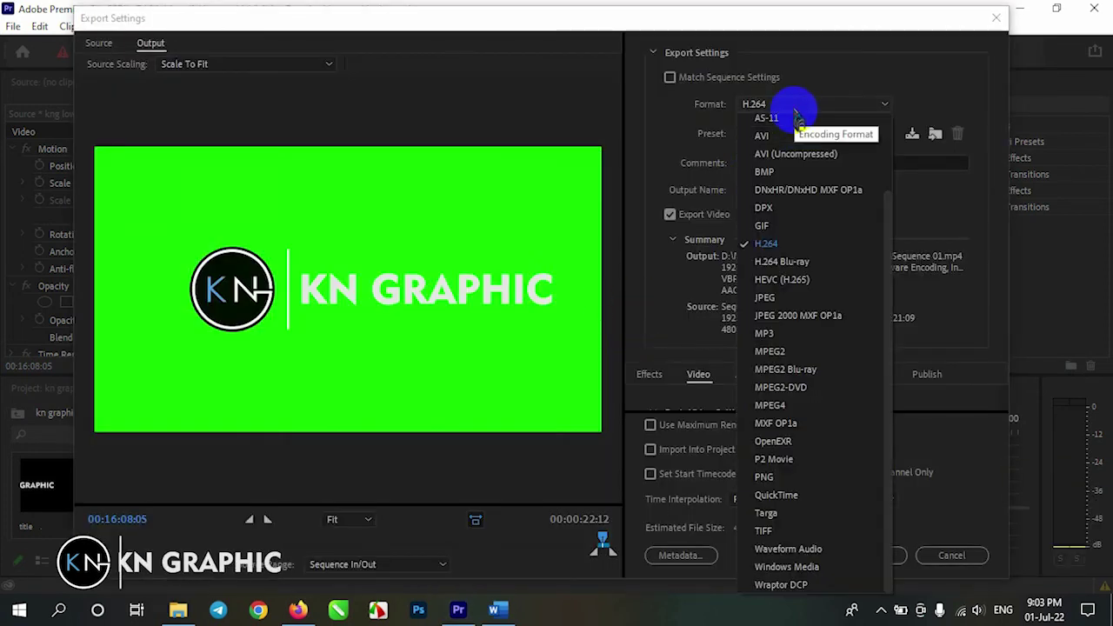
click(799, 247)
click(875, 133)
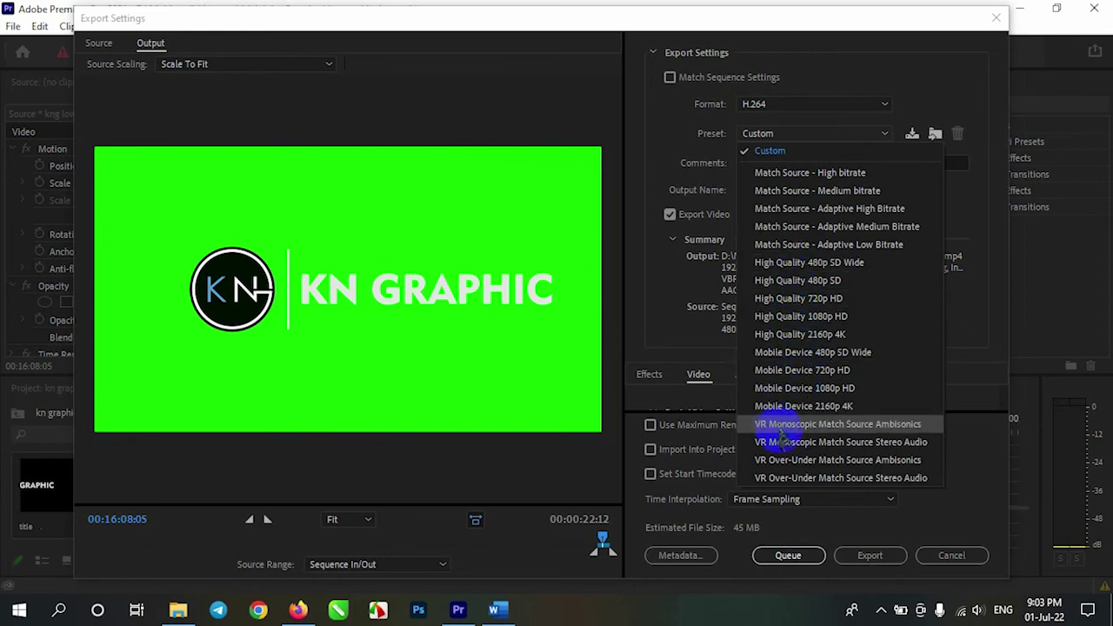
click(787, 318)
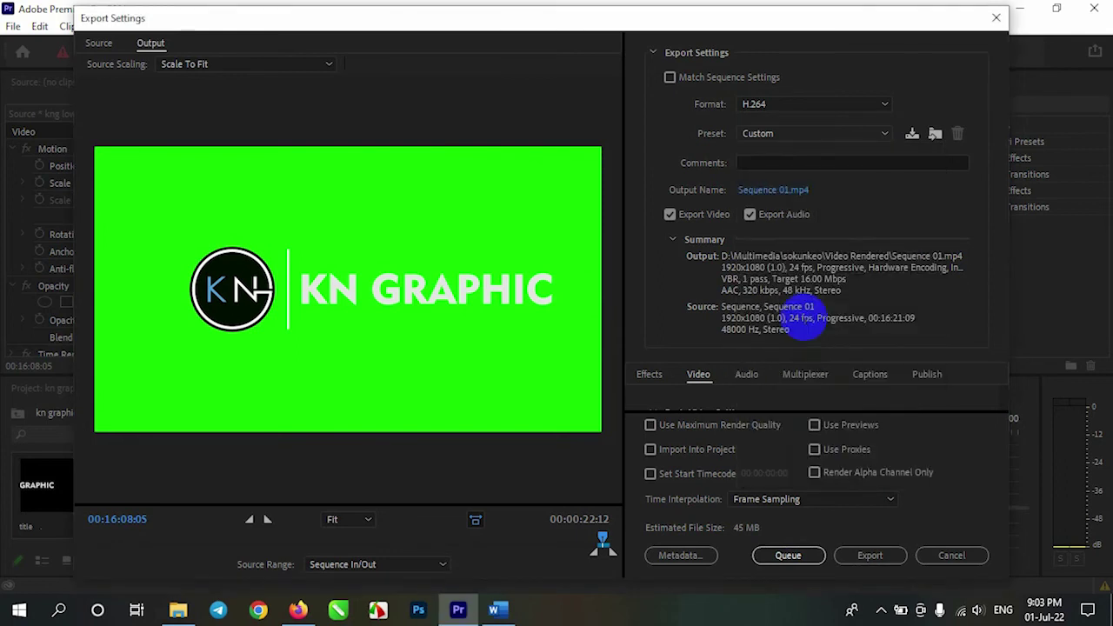
Set the output location to D: > Multimedia > kn graphic > Adobe_Premiere > KNG Lower third.
click(774, 190)
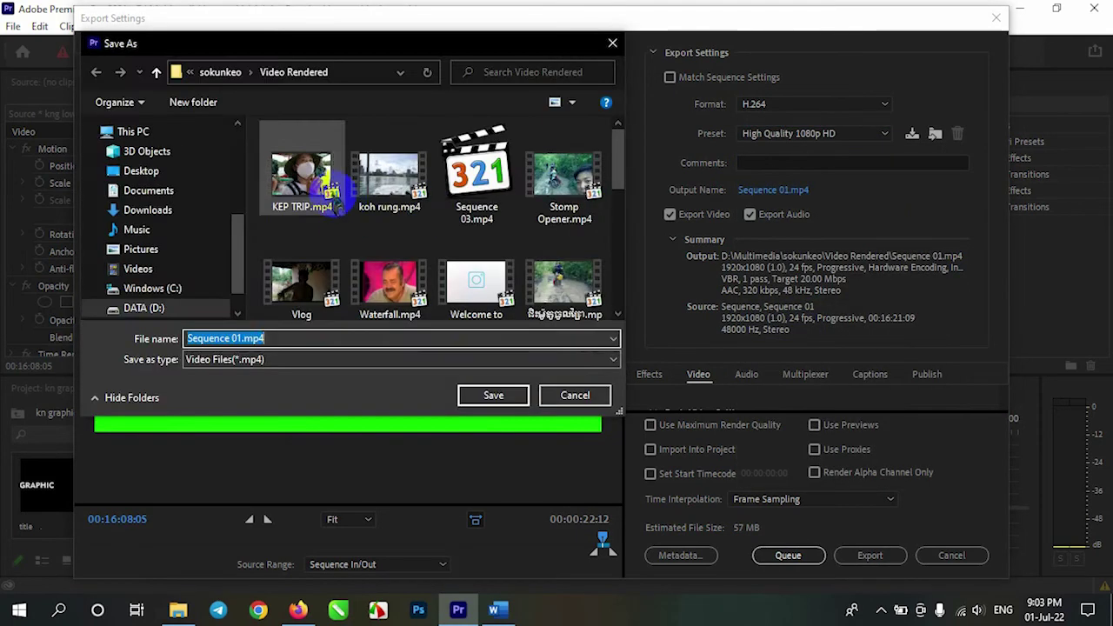
scroll(139, 226, down, 1)
click(139, 259)
scroll(295, 257, down, 3)
double_click(304, 246)
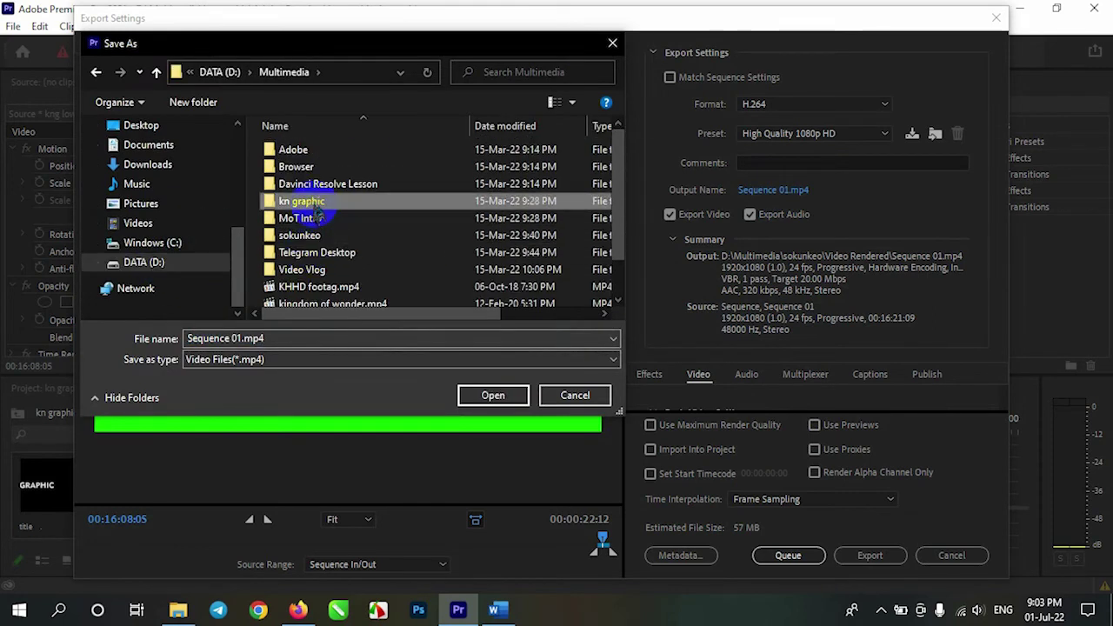
double_click(303, 186)
scroll(309, 268, down, 1)
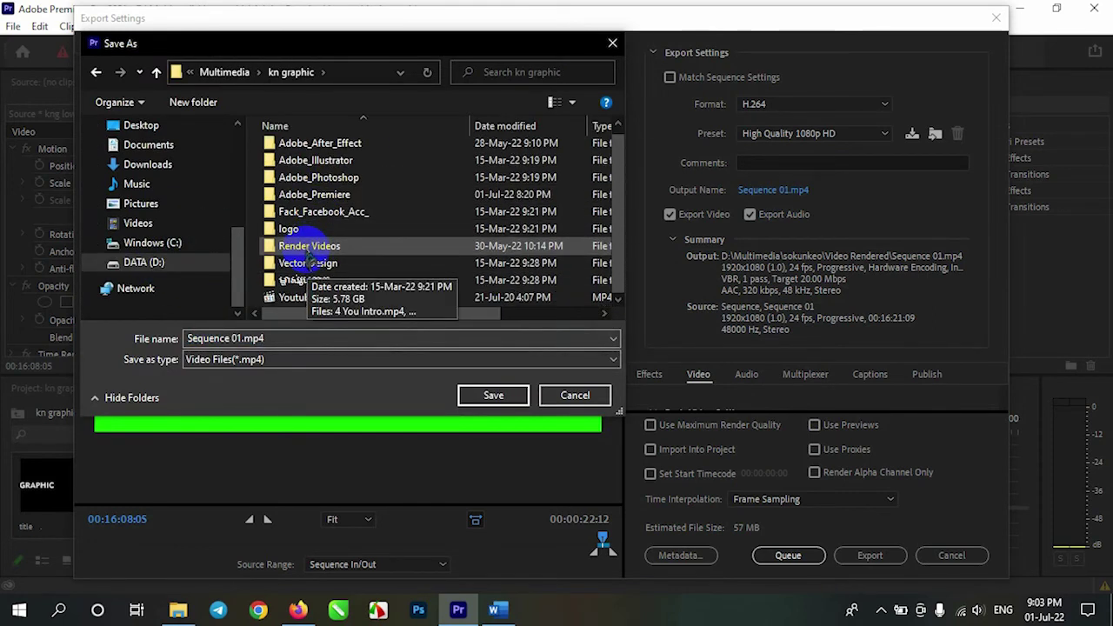
double_click(314, 194)
double_click(306, 241)
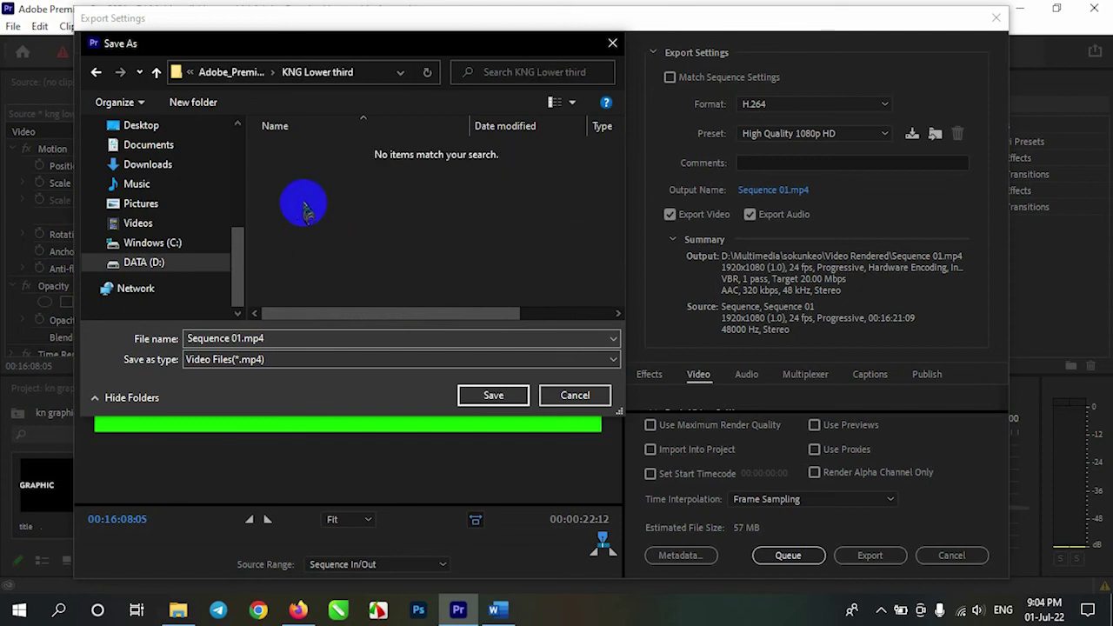
Name the output file 'KNG lower third', save it, and start the export.
click(283, 338)
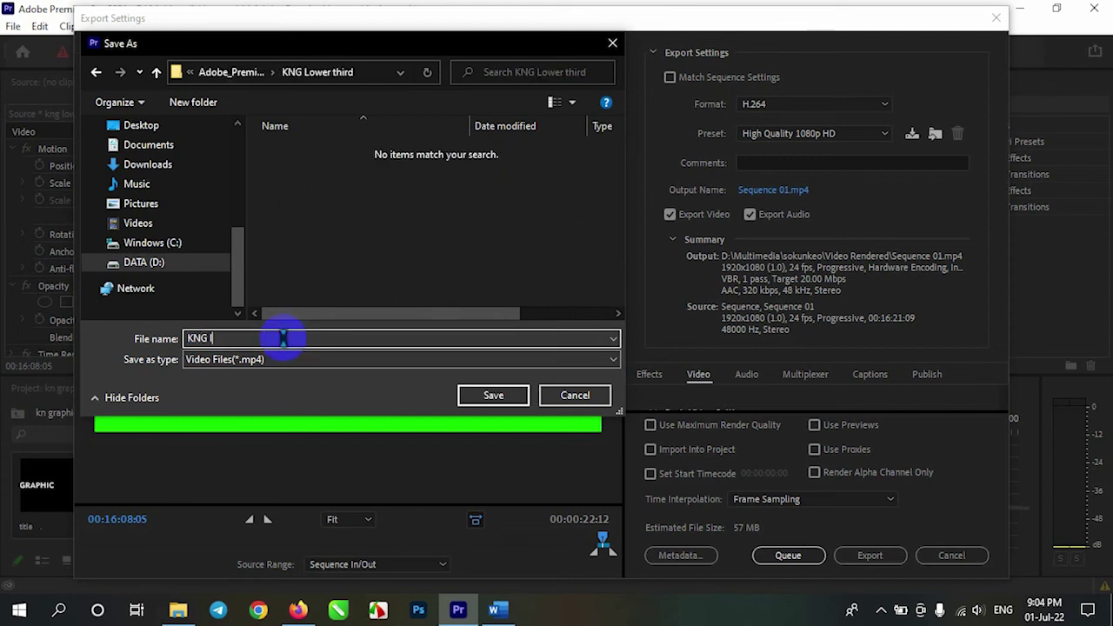
click(493, 395)
click(887, 559)
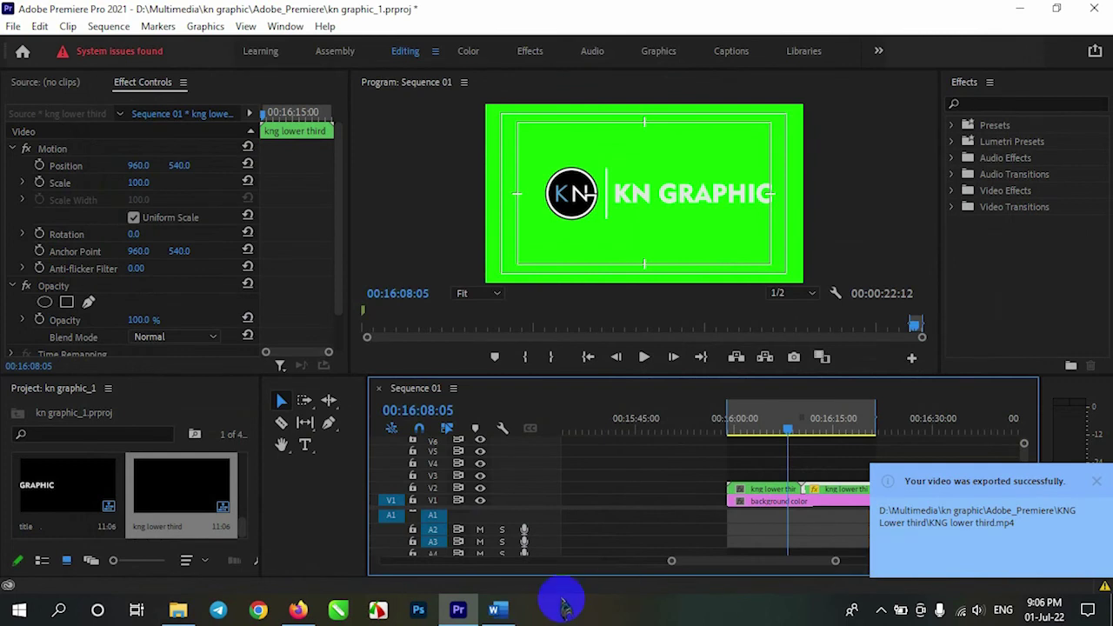
In File Explorer, play KNG lower third.mp4 from Adobe_Premiere > KNG Lower third, then close the player.
click(178, 610)
click(15, 54)
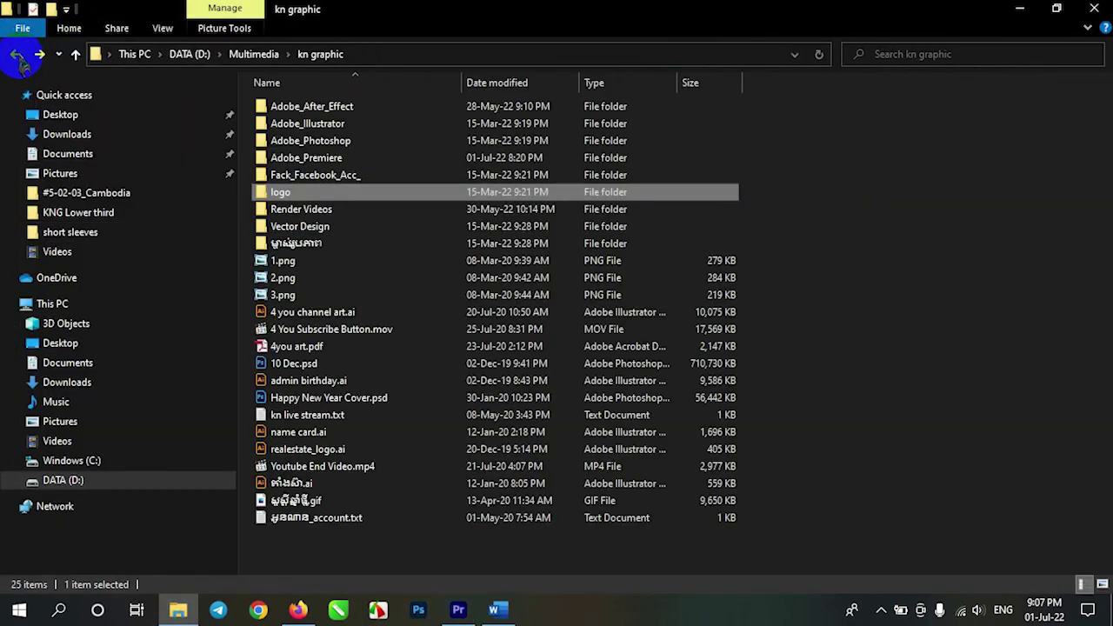
double_click(304, 161)
double_click(287, 261)
double_click(299, 139)
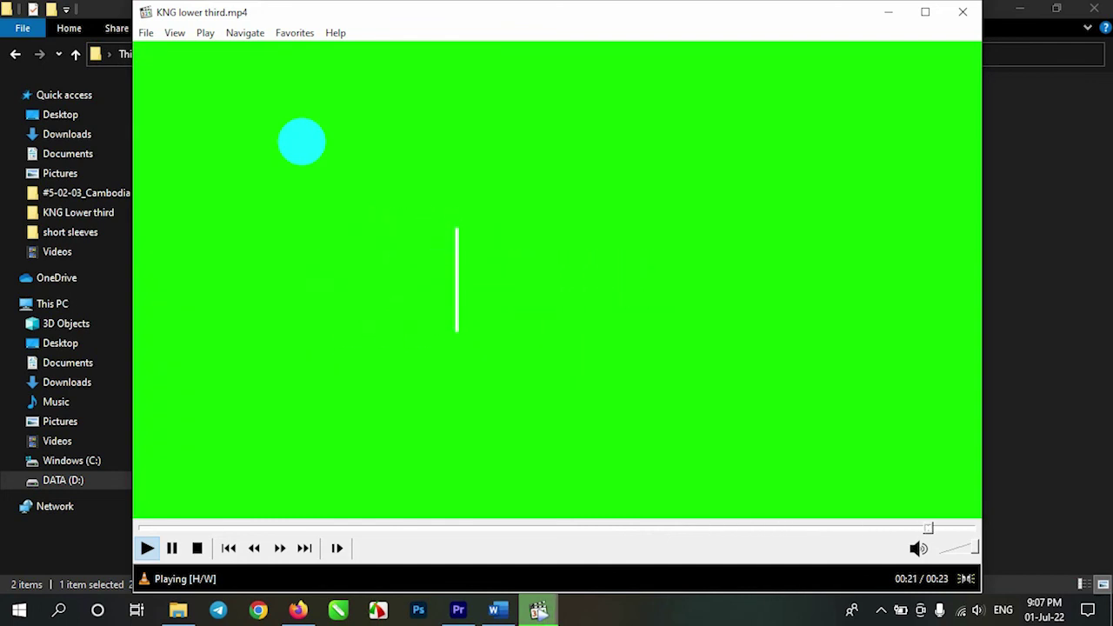
click(963, 12)
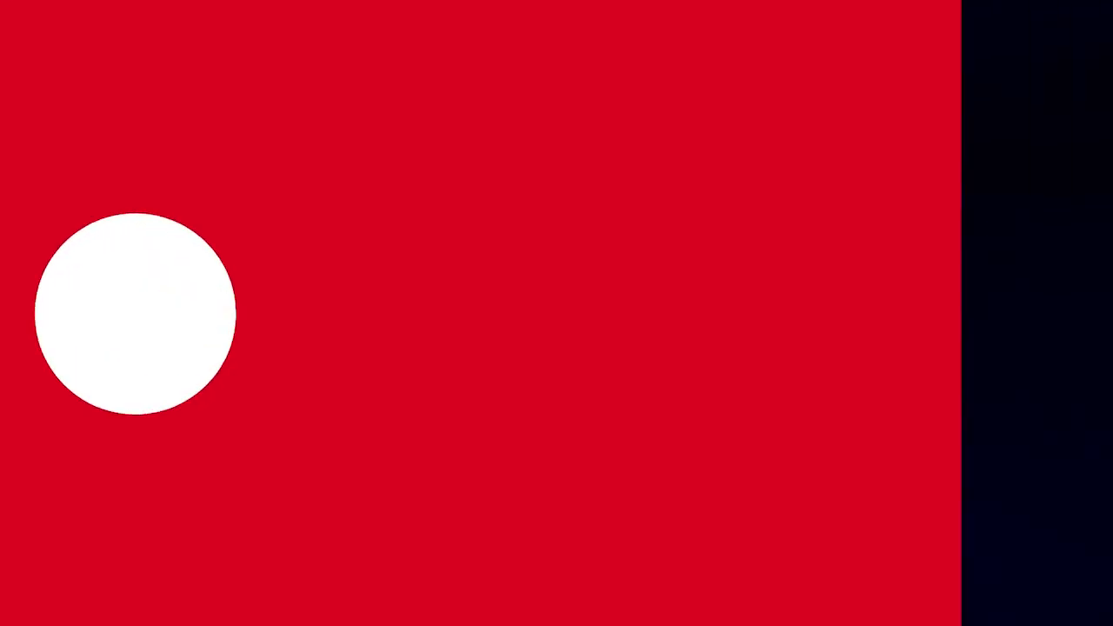